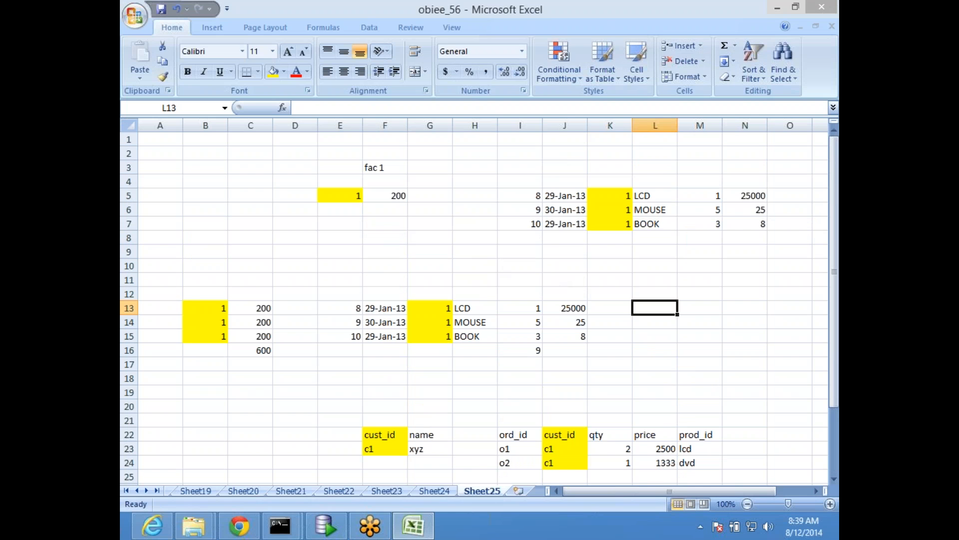
- Examine the fac 1 row in E5:F5 and the sample tables further down the sheet
{"action": "left_click", "coordinate": [825, 207]}
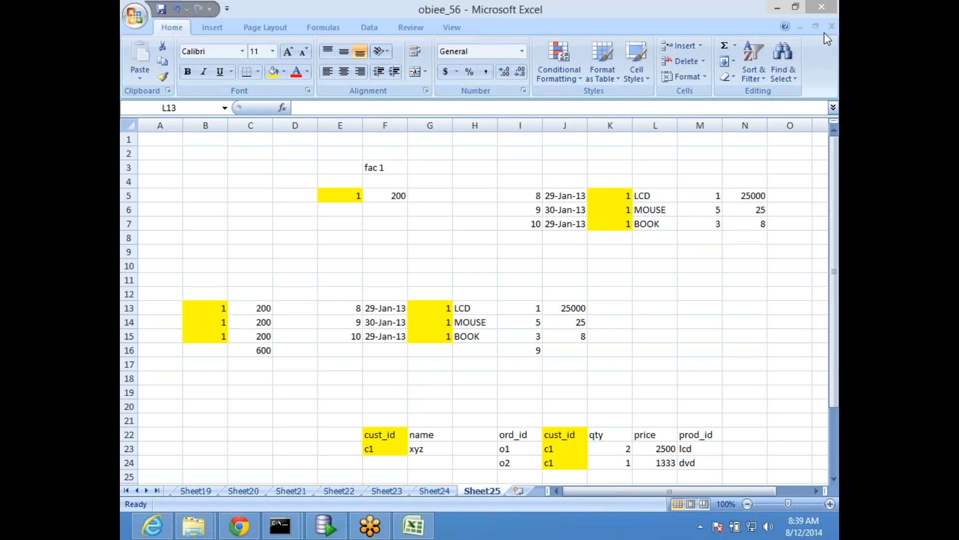
{"action": "left_click", "coordinate": [535, 294]}
{"action": "scroll", "coordinate": [445, 261], "scroll_direction": "down", "scroll_amount": 4}
{"action": "scroll", "coordinate": [446, 262], "scroll_direction": "up", "scroll_amount": 4}
{"action": "left_click", "coordinate": [350, 222]}
{"action": "left_click_drag", "start_coordinate": [349, 196], "coordinate": [398, 195]}
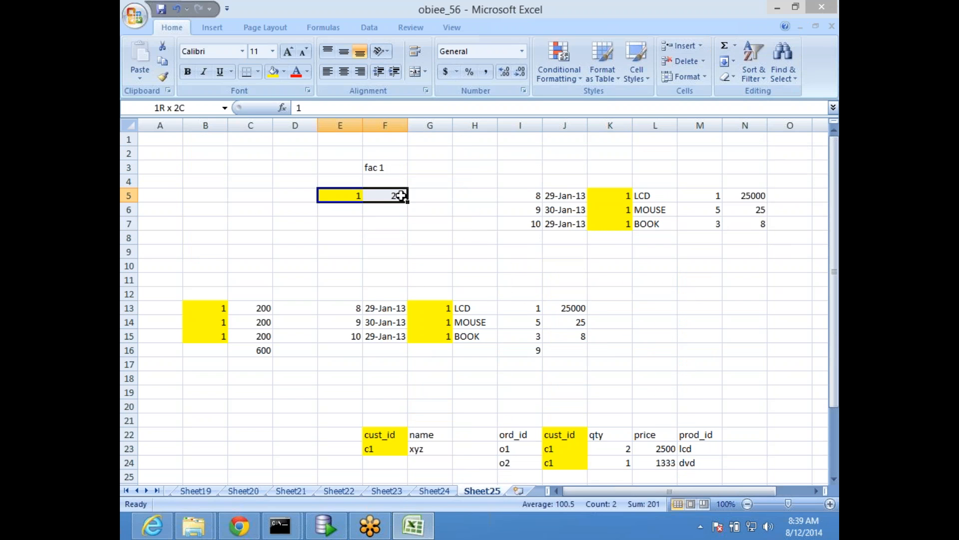
{"action": "scroll", "coordinate": [525, 345], "scroll_direction": "down", "scroll_amount": 5}
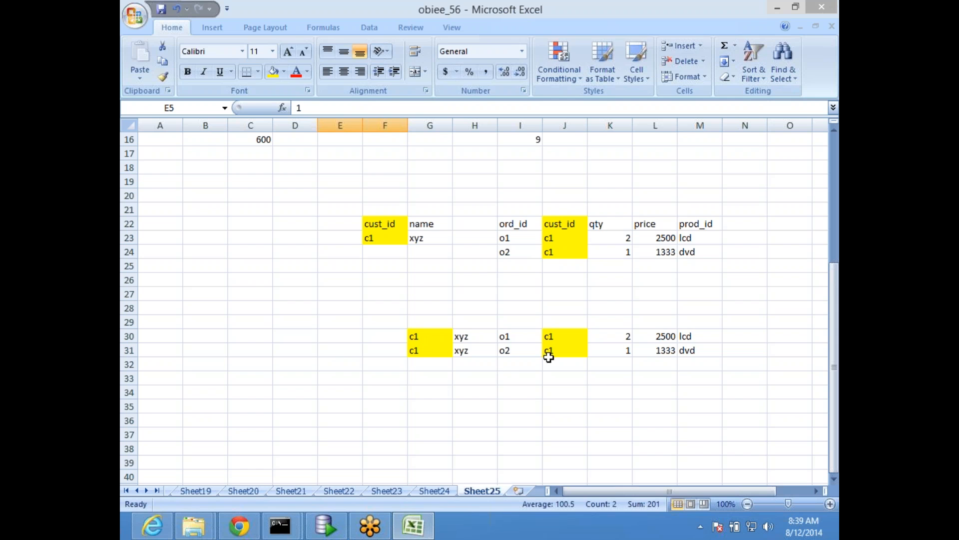
{"action": "scroll", "coordinate": [529, 341], "scroll_direction": "up", "scroll_amount": 5}
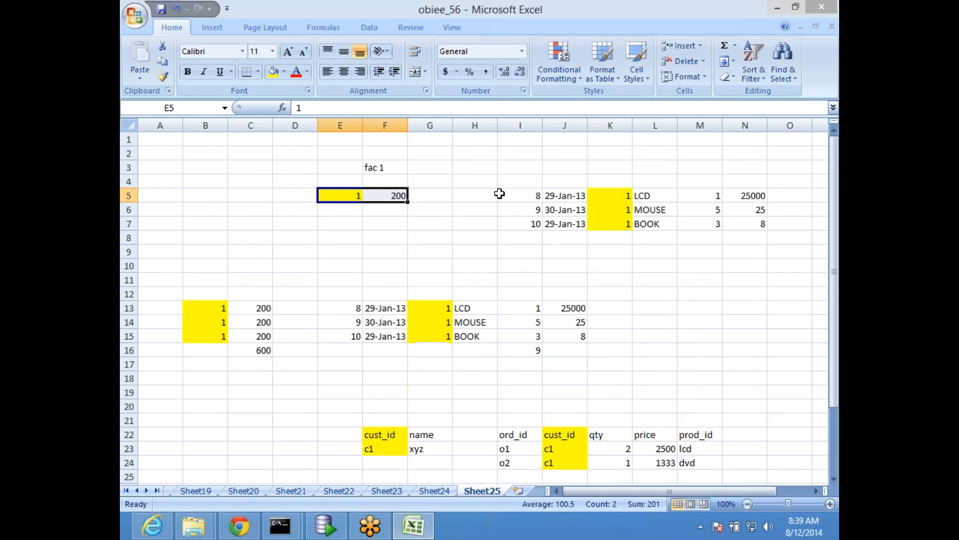
{"action": "left_click", "coordinate": [289, 251]}
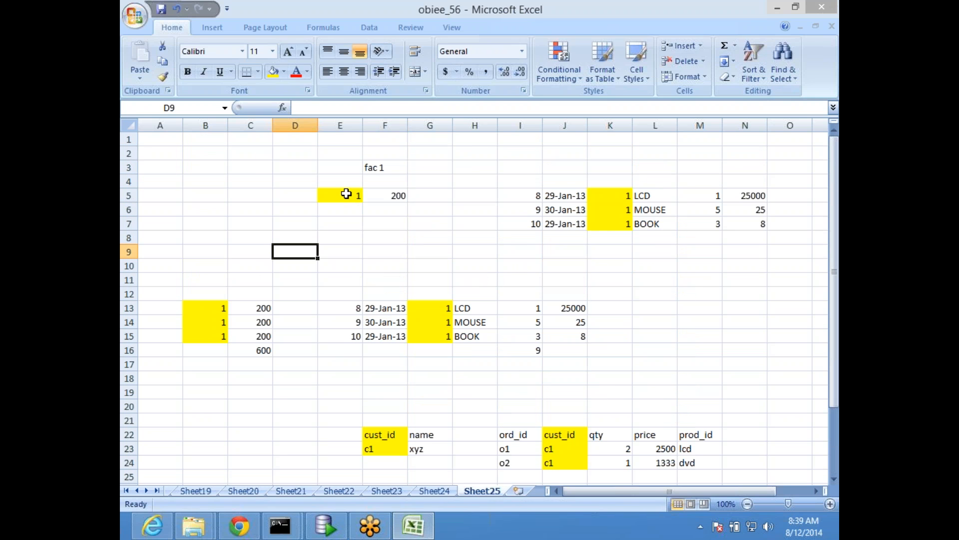
- Fill the fac 1 heading cell F3 with green
{"action": "left_click", "coordinate": [370, 178]}
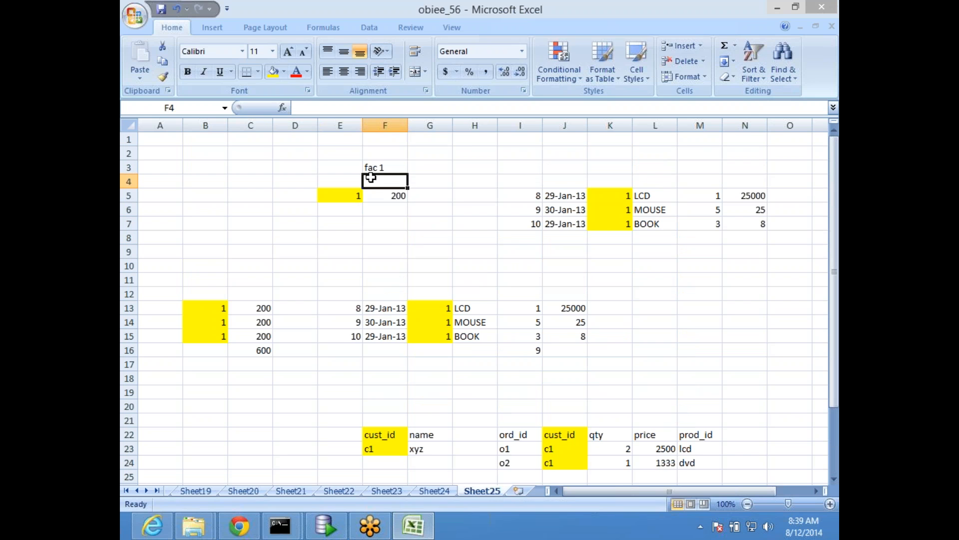
{"action": "left_click", "coordinate": [387, 195]}
{"action": "left_click", "coordinate": [381, 167]}
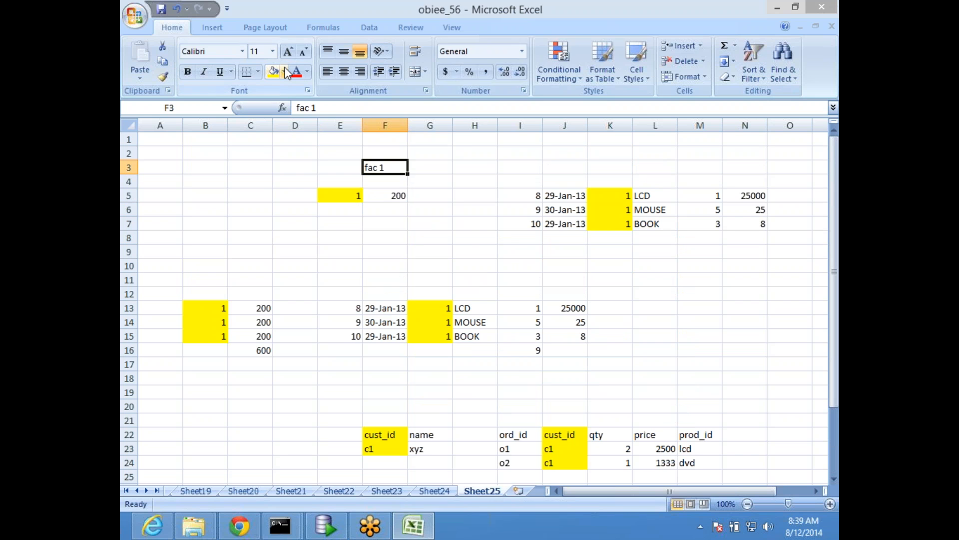
{"action": "left_click", "coordinate": [284, 71]}
{"action": "left_click", "coordinate": [330, 178]}
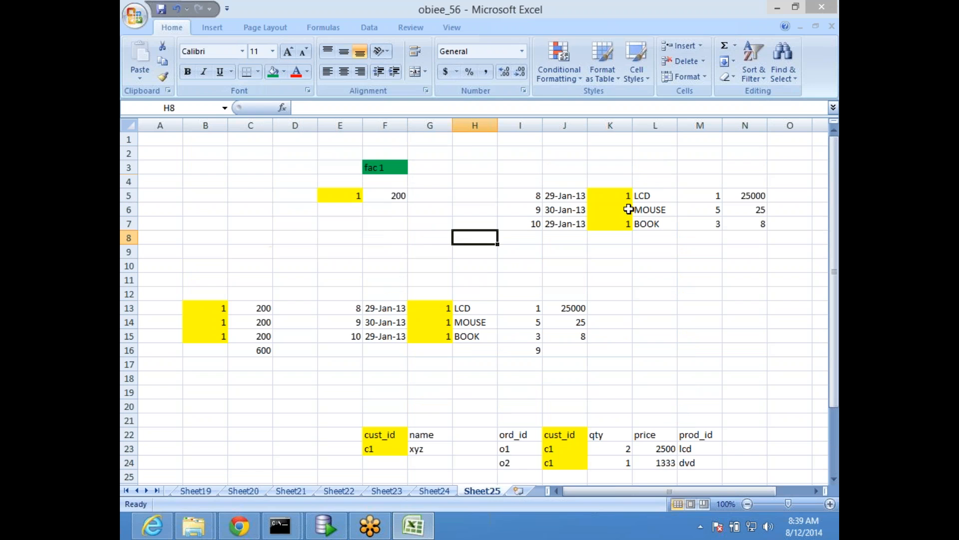
- Enter the heading fac2 in K3 above the second table and fill that cell with green
{"action": "left_click", "coordinate": [618, 169]}
{"action": "type", "text": "fac2"}
{"action": "left_click", "coordinate": [699, 167]}
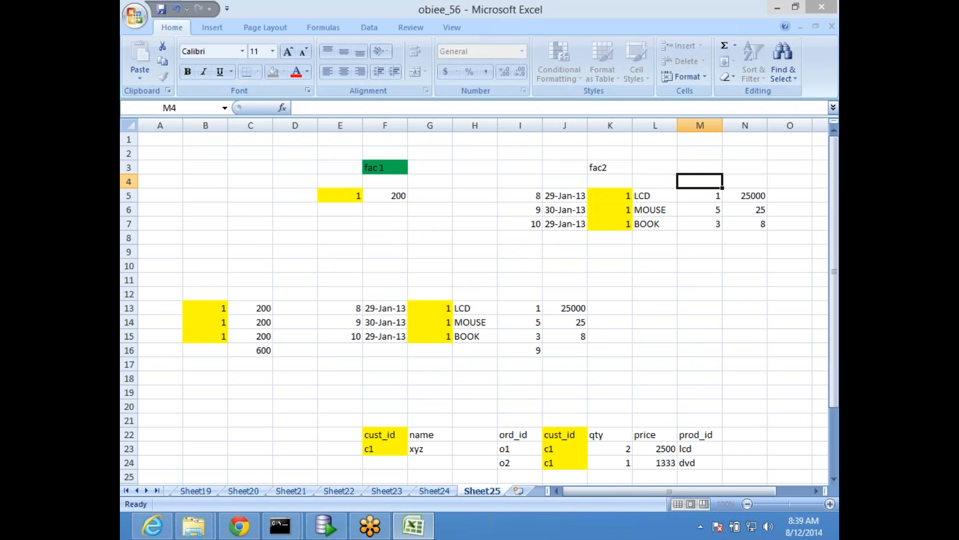
{"action": "left_click", "coordinate": [615, 167]}
{"action": "left_click", "coordinate": [274, 71]}
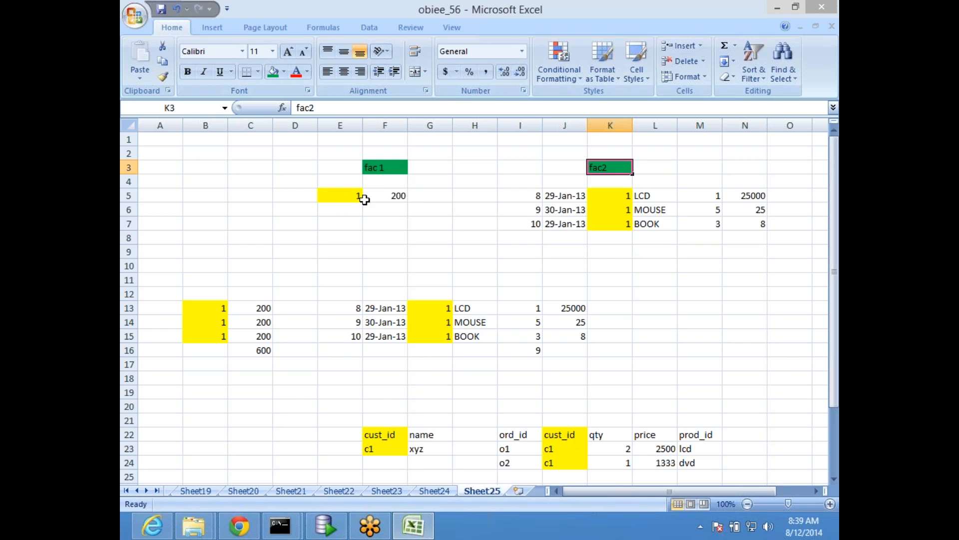
- Compare the fac 1 key and amount in row 5 with the first column of the fac2 table
{"action": "left_click", "coordinate": [340, 195]}
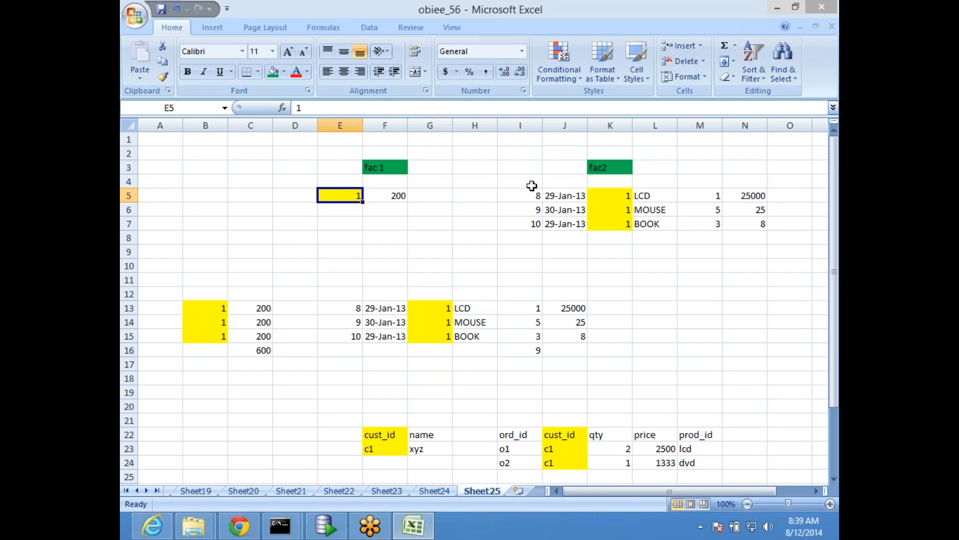
{"action": "left_click", "coordinate": [533, 196]}
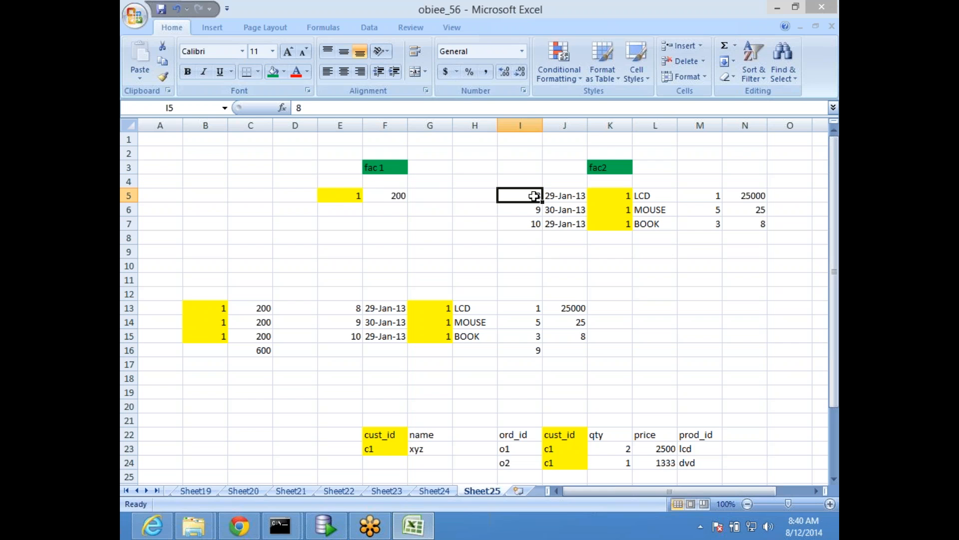
{"action": "left_click_drag", "start_coordinate": [337, 196], "coordinate": [388, 197]}
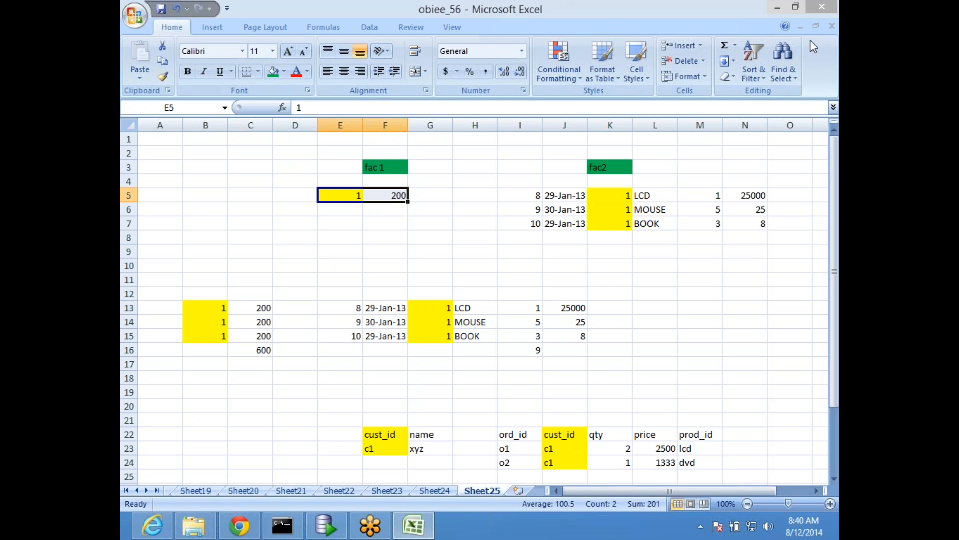
{"action": "mouse_move", "coordinate": [795, 45]}
{"action": "left_click", "coordinate": [372, 237]}
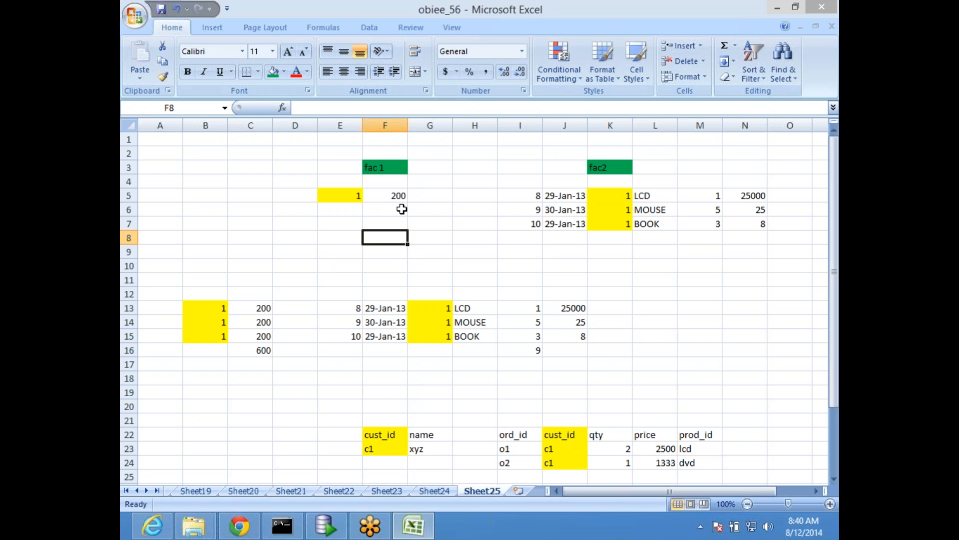
{"action": "left_click", "coordinate": [380, 166]}
{"action": "left_click", "coordinate": [339, 194]}
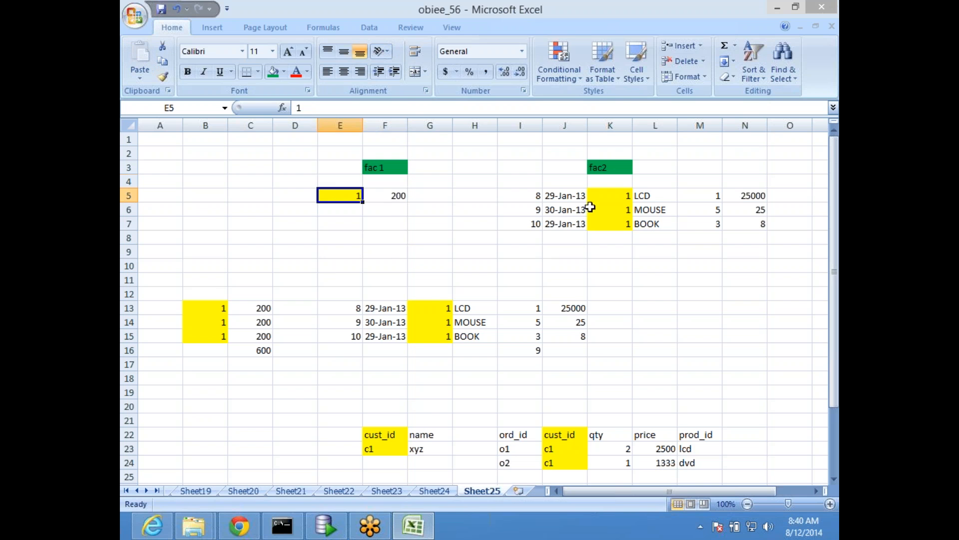
{"action": "left_click", "coordinate": [391, 199]}
- Compare the fac 1 and fac2 source rows with the joined result in rows 13 to 15
{"action": "scroll", "coordinate": [400, 313], "scroll_direction": "down", "scroll_amount": 2}
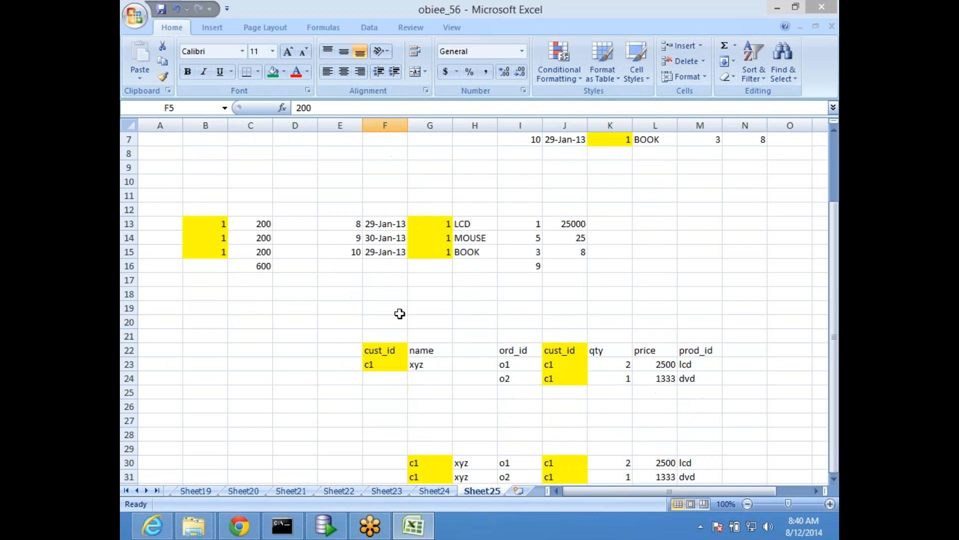
{"action": "scroll", "coordinate": [399, 314], "scroll_direction": "down", "scroll_amount": 3}
{"action": "scroll", "coordinate": [488, 321], "scroll_direction": "up", "scroll_amount": 1}
{"action": "left_click", "coordinate": [402, 307]}
{"action": "scroll", "coordinate": [399, 300], "scroll_direction": "up", "scroll_amount": 4}
{"action": "left_click_drag", "start_coordinate": [342, 195], "coordinate": [380, 195]}
{"action": "left_click", "coordinate": [278, 381]}
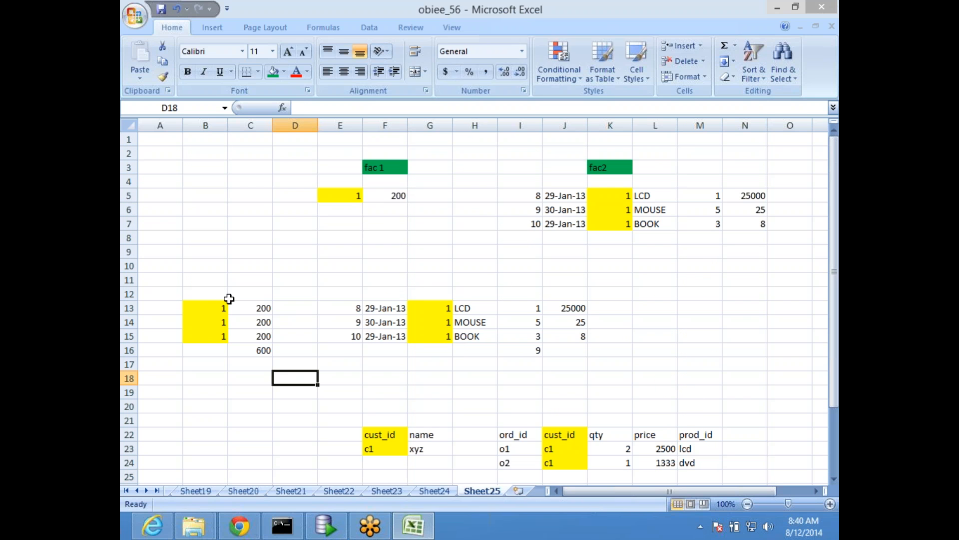
{"action": "left_click_drag", "start_coordinate": [204, 307], "coordinate": [249, 308]}
{"action": "left_click", "coordinate": [399, 194]}
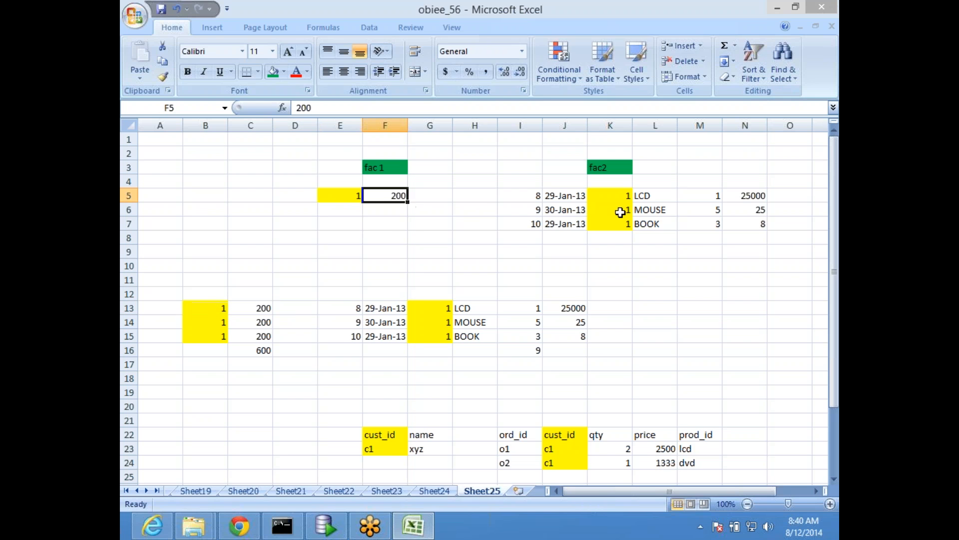
{"action": "left_click_drag", "start_coordinate": [621, 195], "coordinate": [750, 224]}
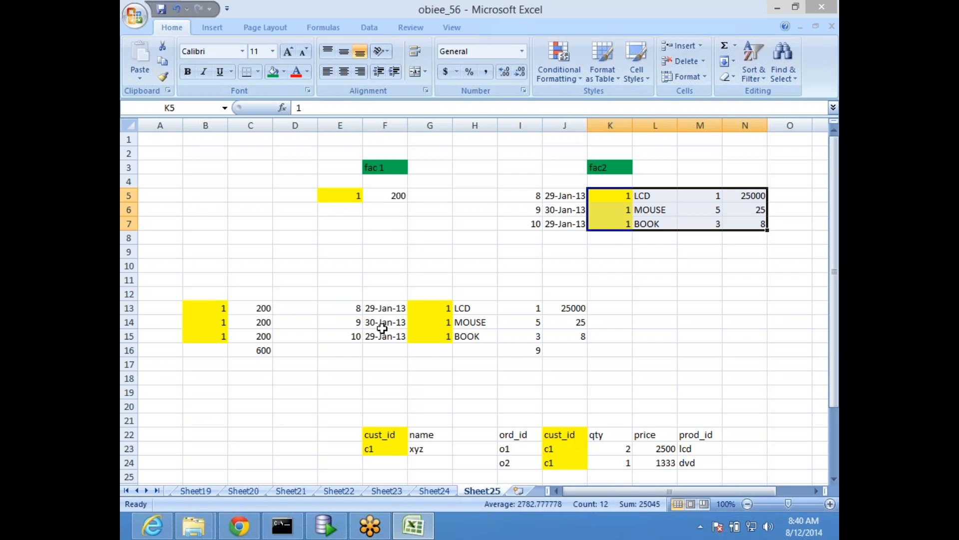
{"action": "left_click_drag", "start_coordinate": [447, 308], "coordinate": [572, 336]}
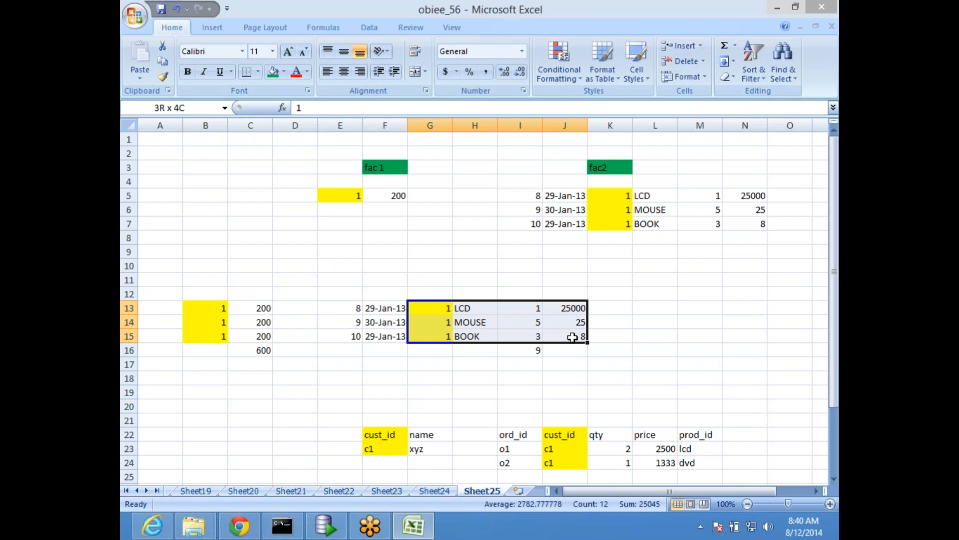
{"action": "left_click_drag", "start_coordinate": [572, 337], "coordinate": [572, 336]}
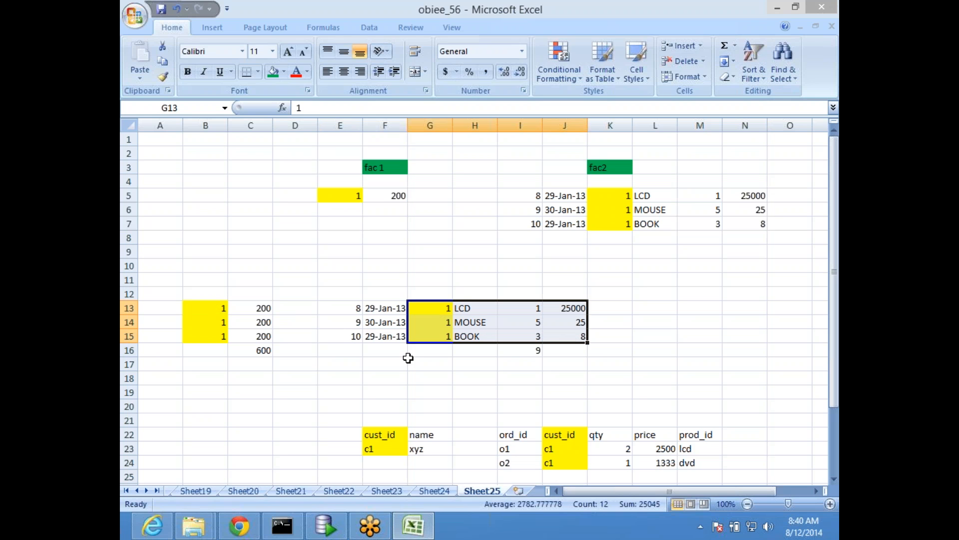
- Clear the dates from F13:F15 in the joined result
{"action": "left_click", "coordinate": [386, 308]}
{"action": "left_click", "coordinate": [383, 372]}
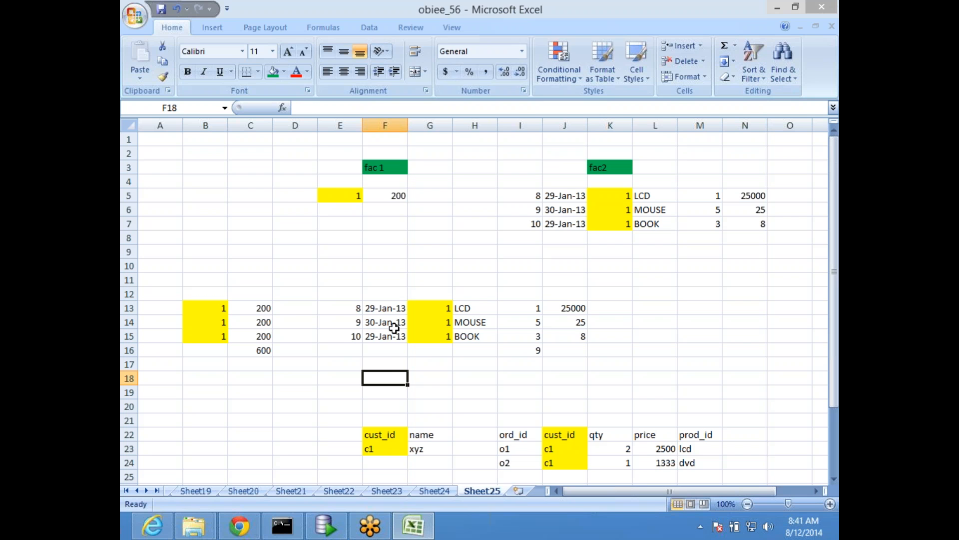
{"action": "left_click_drag", "start_coordinate": [393, 309], "coordinate": [394, 332]}
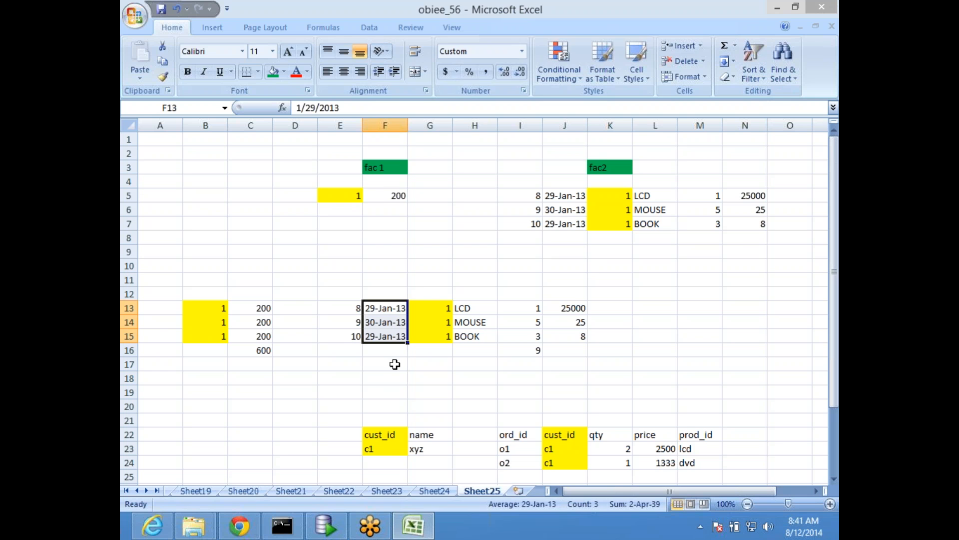
{"action": "key", "text": "Delete"}
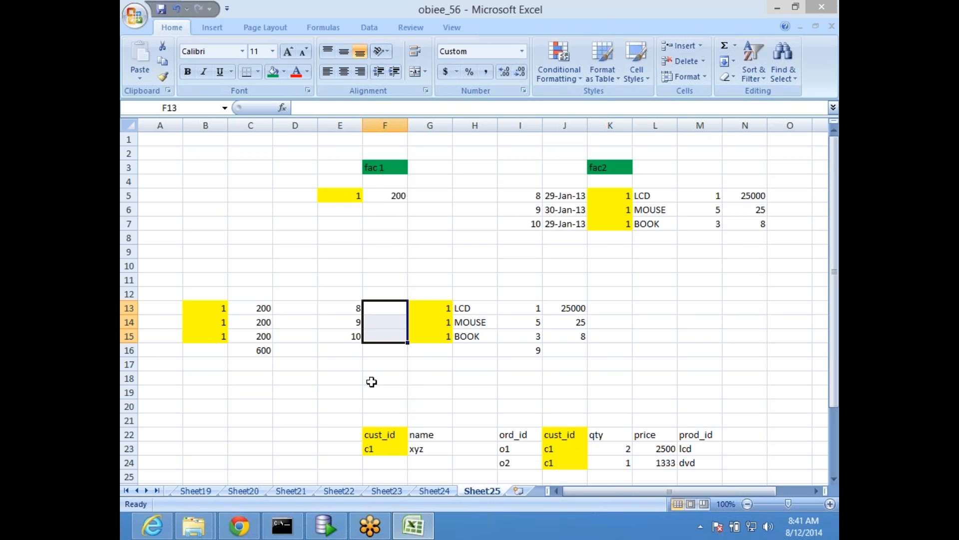
- Clear the numbers 8, 9 and 10 from E13:E15 in the joined result
{"action": "left_click", "coordinate": [338, 385]}
{"action": "left_click_drag", "start_coordinate": [343, 306], "coordinate": [345, 329]}
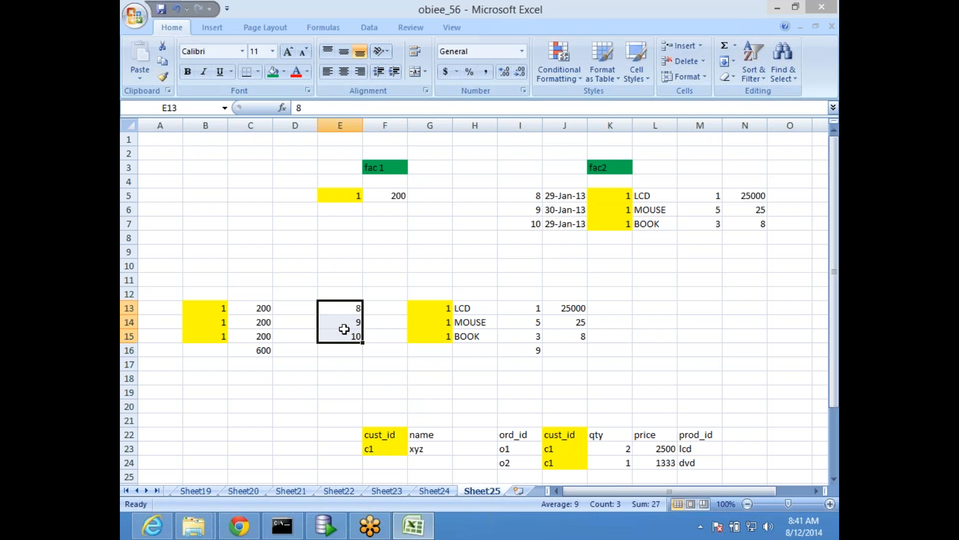
{"action": "key", "text": "Delete"}
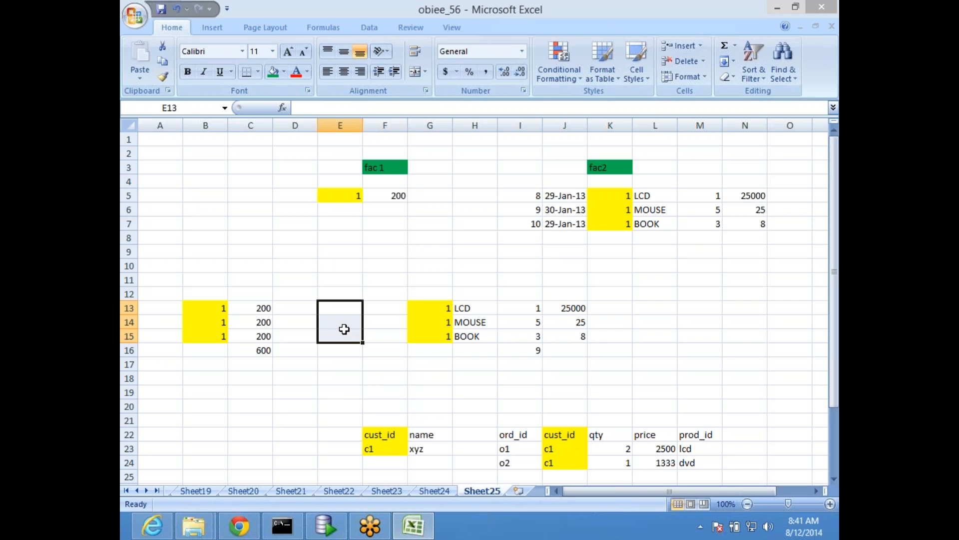
{"action": "left_click", "coordinate": [320, 407]}
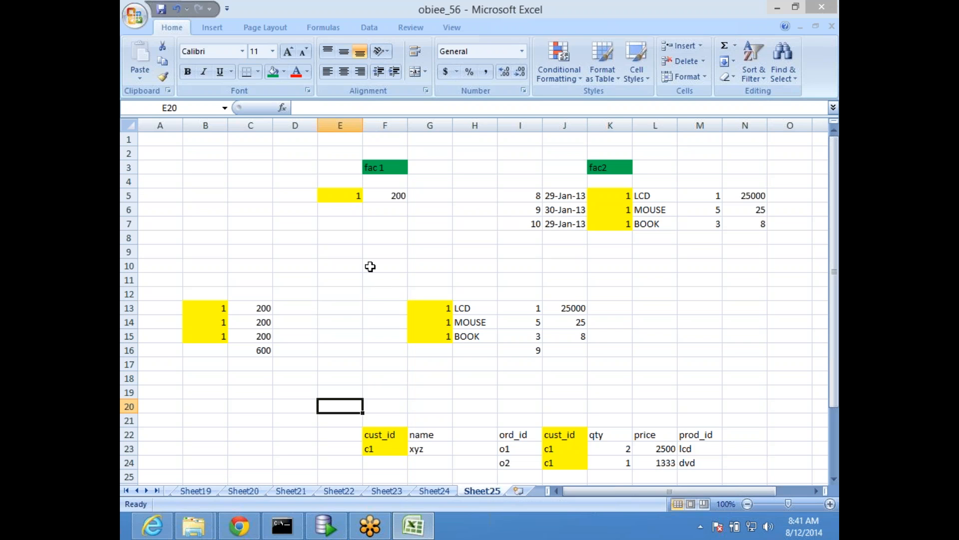
- Delete the total in C16 below the repeated fac 1 amounts
{"action": "left_click_drag", "start_coordinate": [195, 314], "coordinate": [249, 338]}
{"action": "left_click_drag", "start_coordinate": [349, 199], "coordinate": [383, 195]}
{"action": "left_click", "coordinate": [584, 299]}
{"action": "left_click_drag", "start_coordinate": [610, 195], "coordinate": [699, 222]}
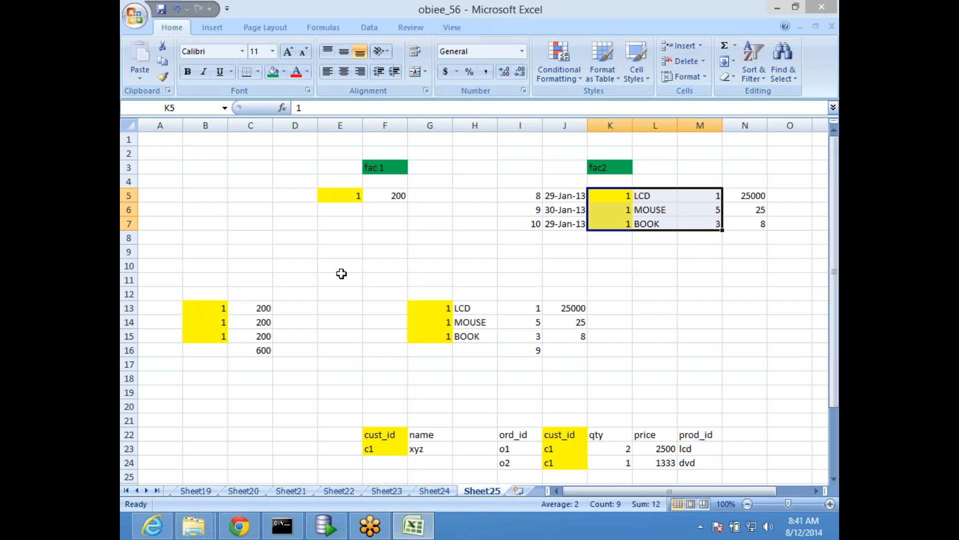
{"action": "left_click", "coordinate": [251, 347]}
{"action": "key", "text": "Delete"}
- Examine the repeated amounts in C13:C15 against the quantities in I13:I15 of the joined result
{"action": "left_click_drag", "start_coordinate": [260, 307], "coordinate": [263, 338]}
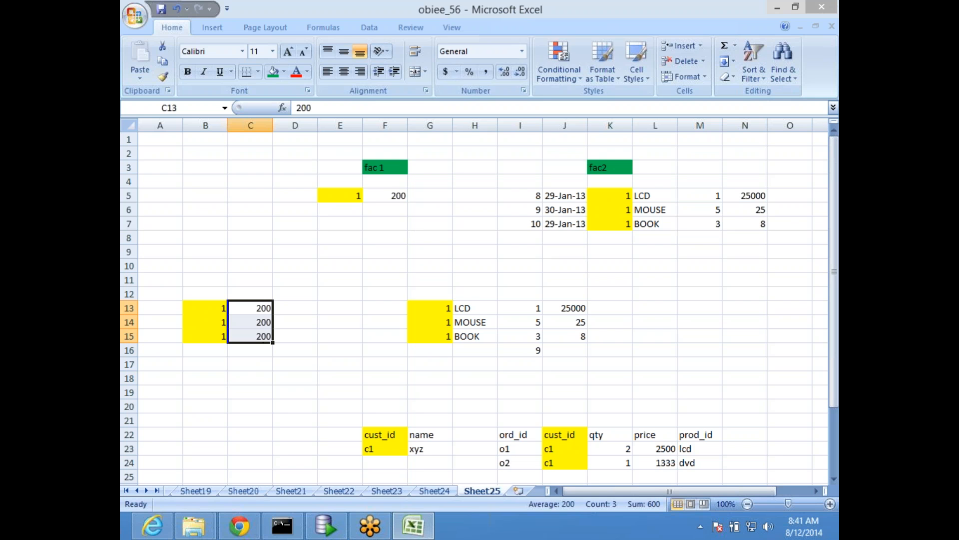
{"action": "left_click", "coordinate": [320, 252]}
{"action": "left_click", "coordinate": [257, 312]}
{"action": "left_click_drag", "start_coordinate": [256, 316], "coordinate": [256, 341]}
{"action": "left_click_drag", "start_coordinate": [520, 308], "coordinate": [520, 334]}
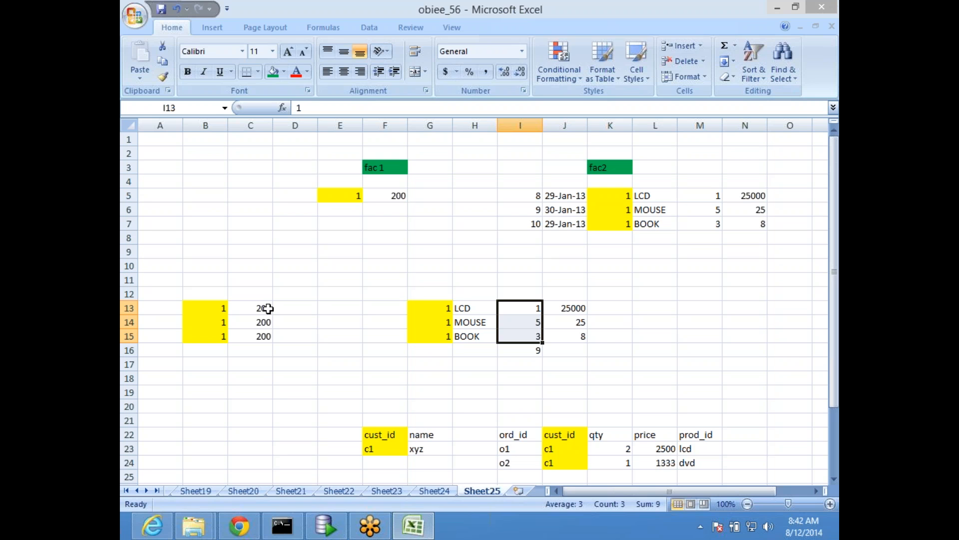
{"action": "left_click", "coordinate": [294, 259]}
{"action": "scroll", "coordinate": [310, 246], "scroll_direction": "down", "scroll_amount": 1}
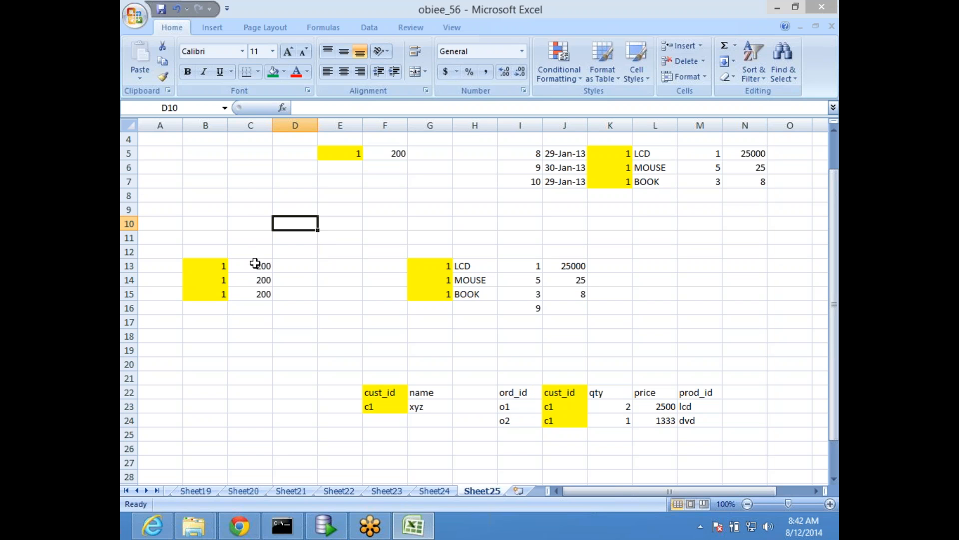
{"action": "left_click", "coordinate": [282, 525]}
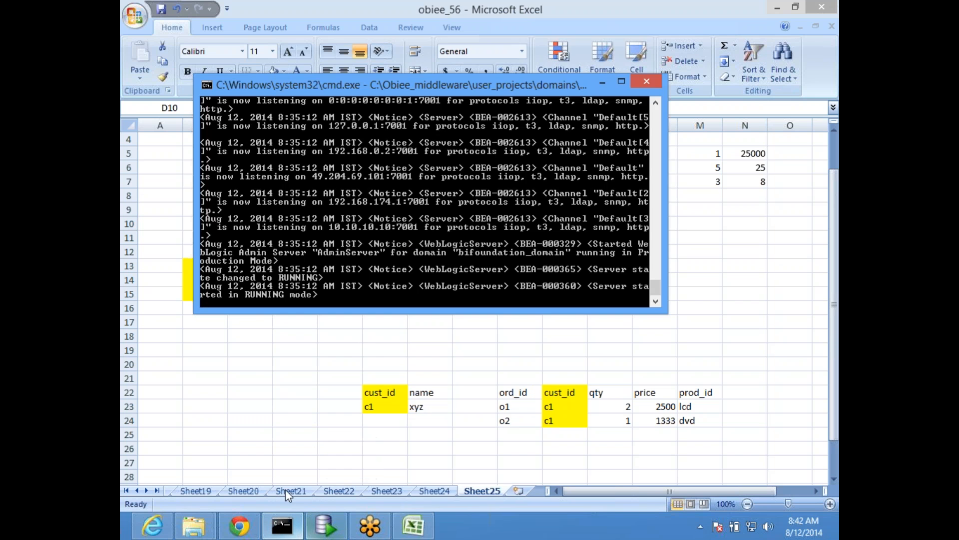
{"action": "left_click", "coordinate": [603, 81]}
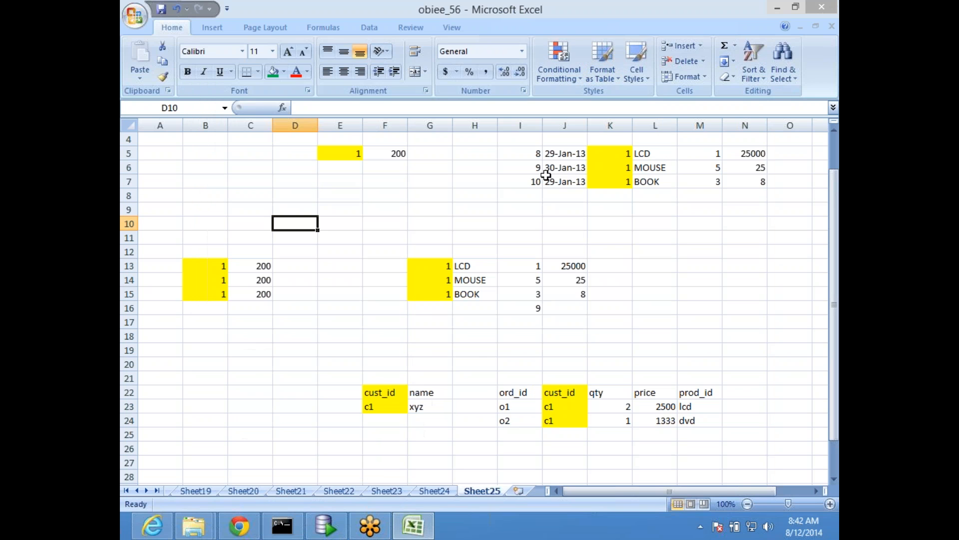
{"action": "left_click", "coordinate": [153, 525]}
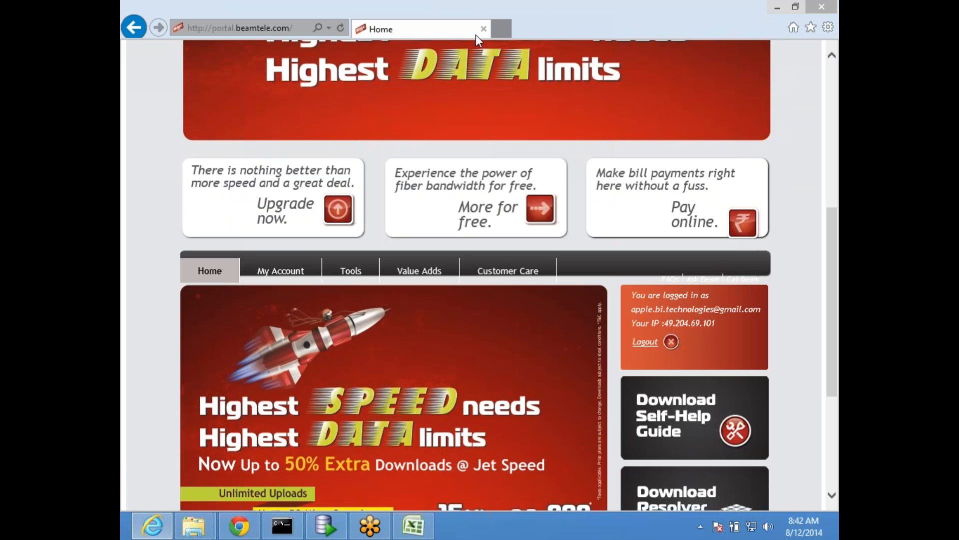
{"action": "left_click", "coordinate": [507, 31]}
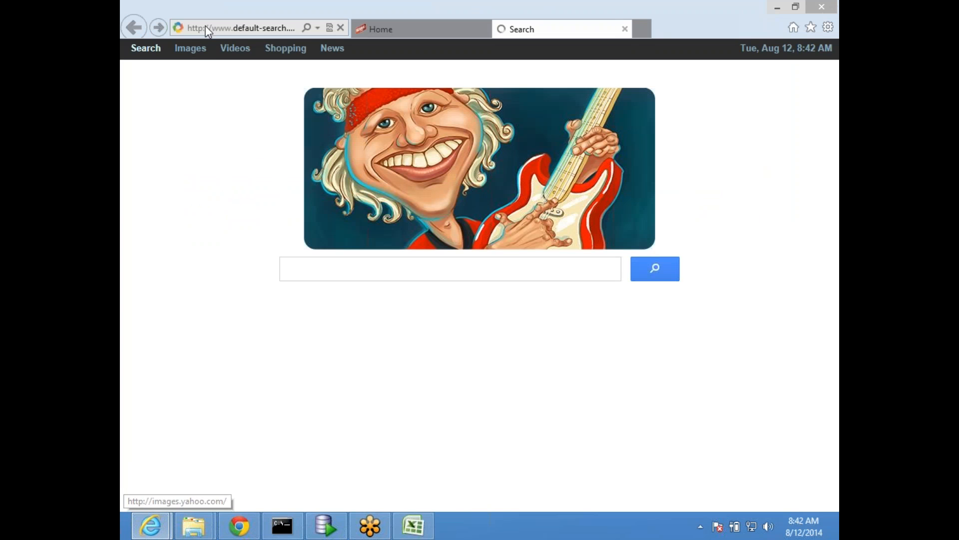
{"action": "left_click", "coordinate": [239, 28]}
{"action": "type", "text": "a"}
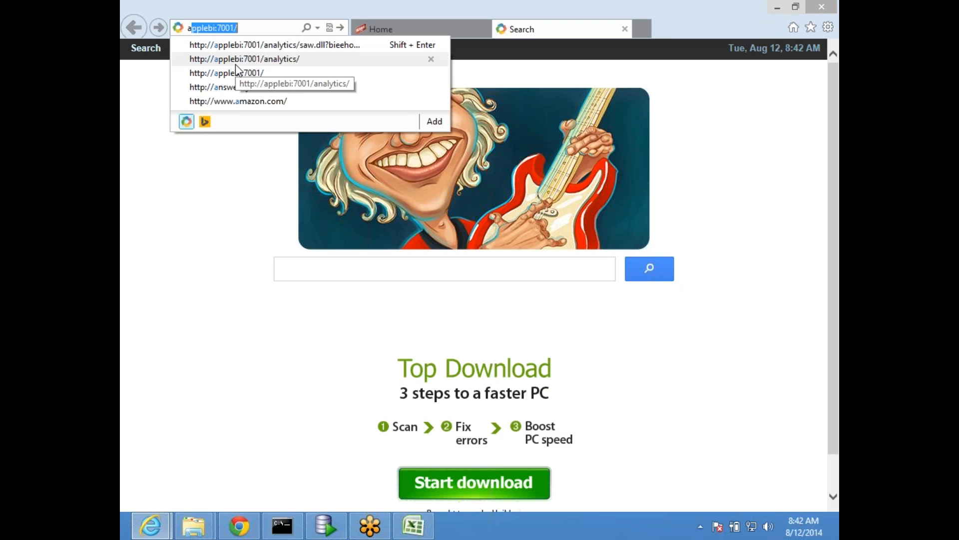
{"action": "type", "text": "p"}
{"action": "left_click", "coordinate": [269, 59]}
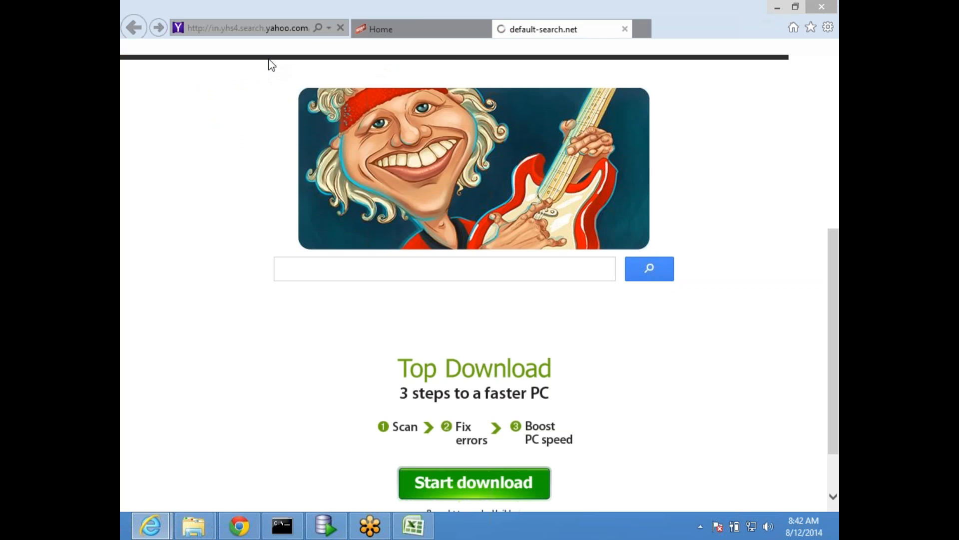
{"action": "left_click", "coordinate": [624, 29]}
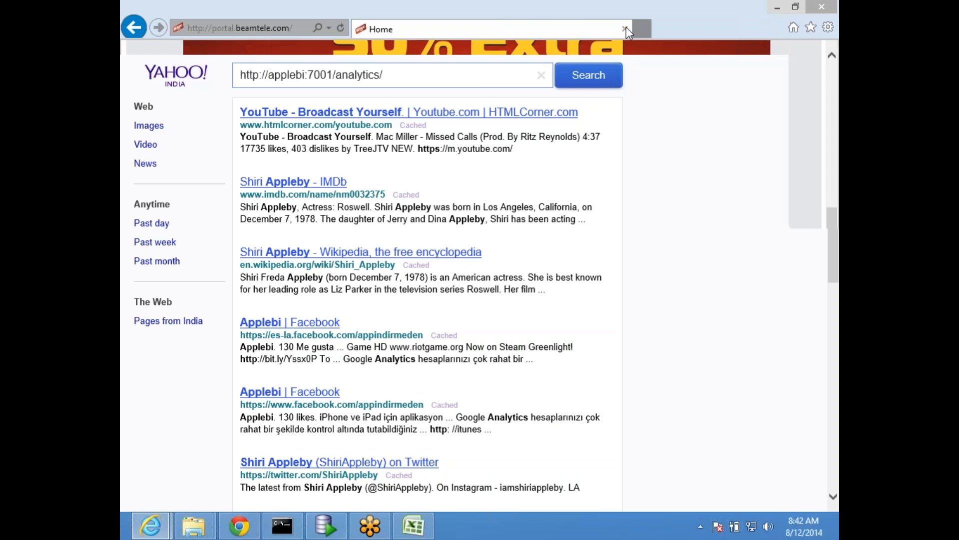
{"action": "left_click", "coordinate": [777, 9]}
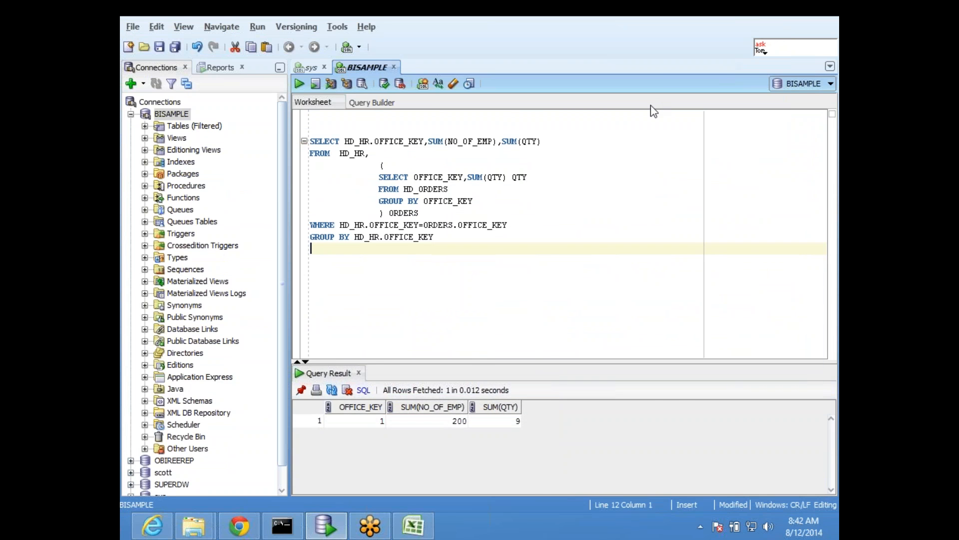
- Open the analytics site on applebi:7001 in Mozilla Firefox and switch to the server console
{"action": "key", "text": "super+d"}
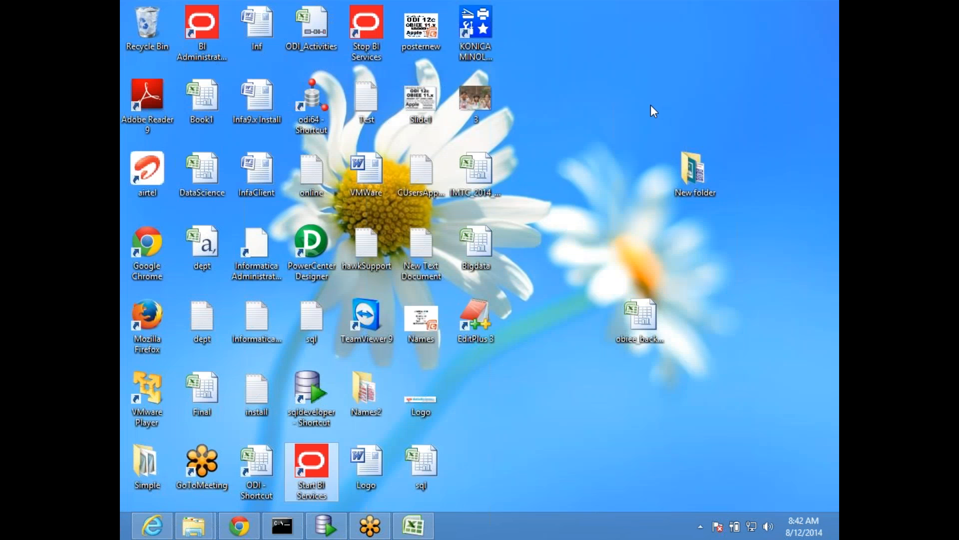
{"action": "double_click", "coordinate": [148, 318]}
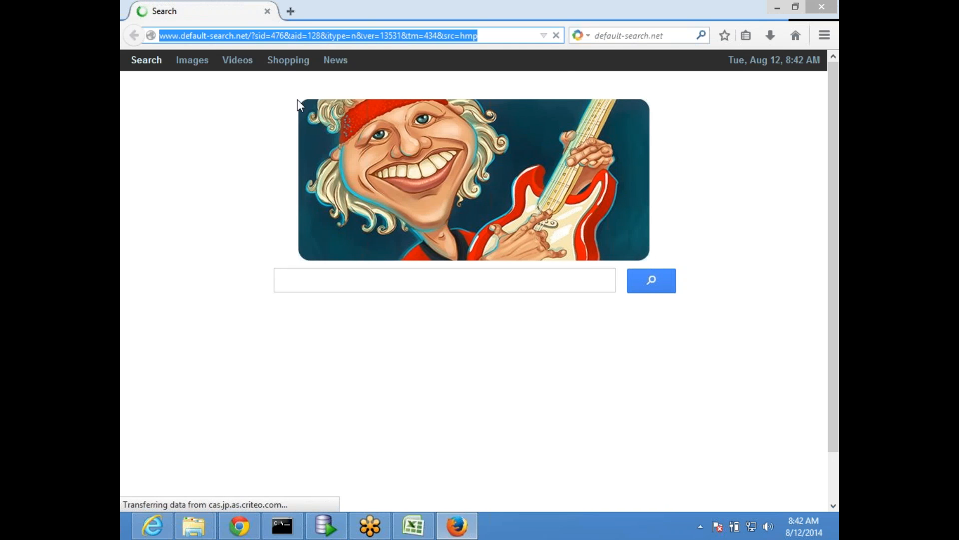
{"action": "type", "text": "applebi/"}
{"action": "left_click", "coordinate": [253, 64]}
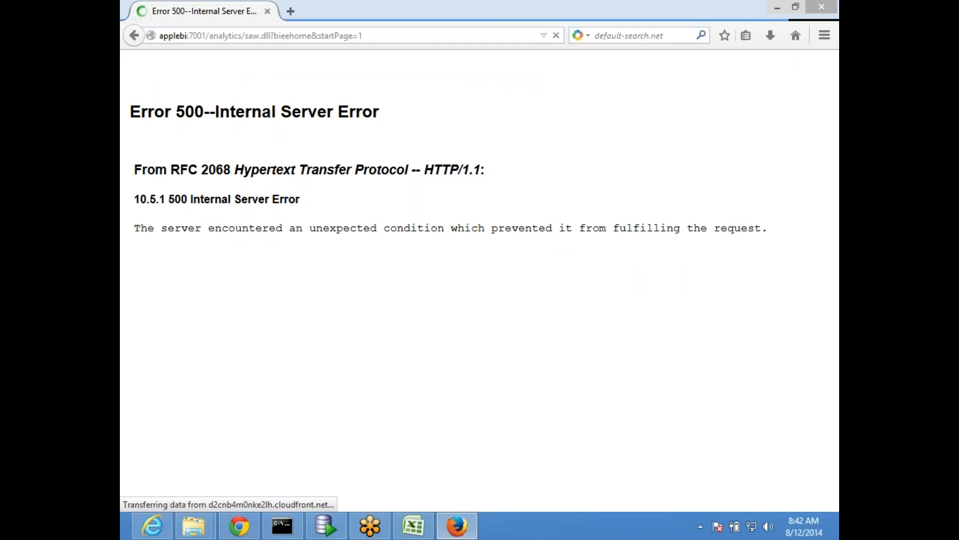
{"action": "left_click", "coordinate": [282, 525]}
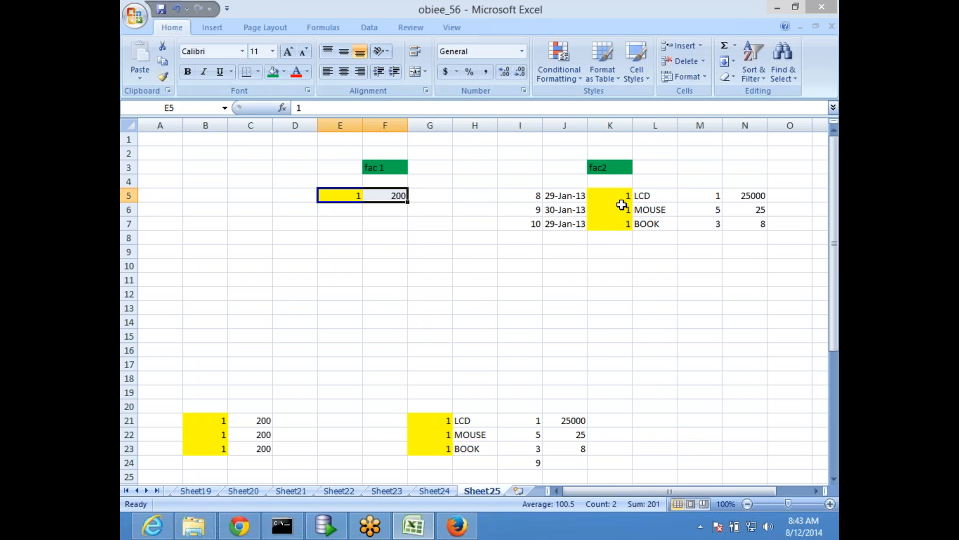
- Enter the shared key 1 in K11 below the fac2 table of the Excel worksheet
{"action": "left_click", "coordinate": [665, 280]}
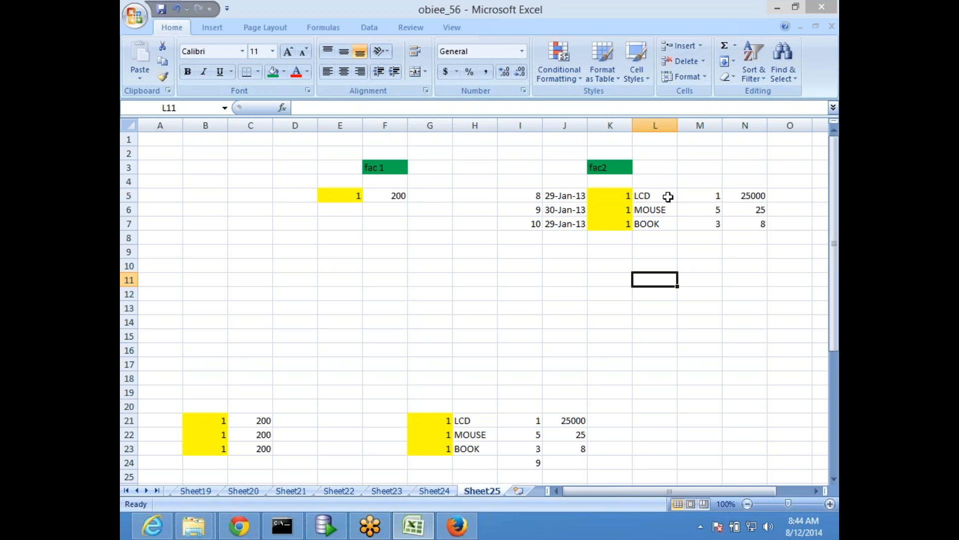
{"action": "left_click", "coordinate": [537, 266]}
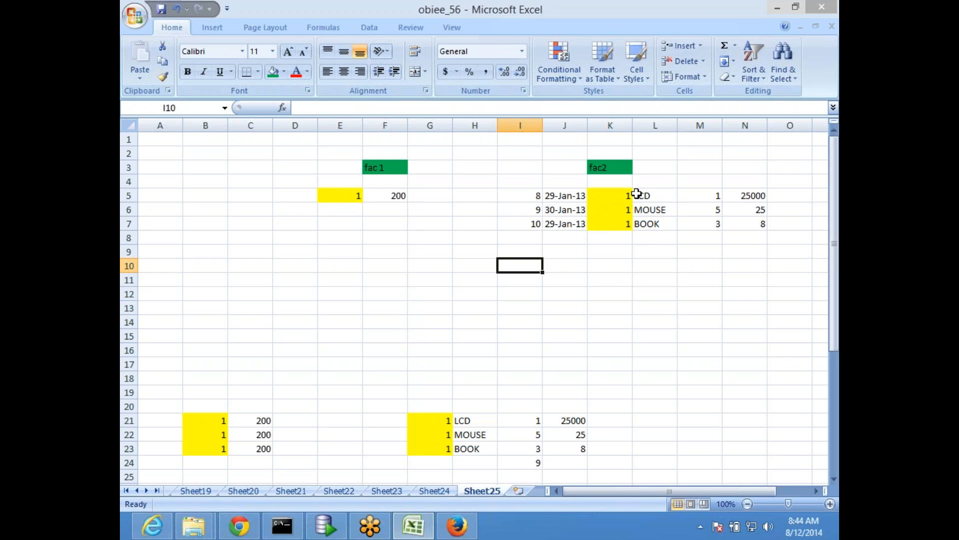
{"action": "left_click", "coordinate": [336, 196]}
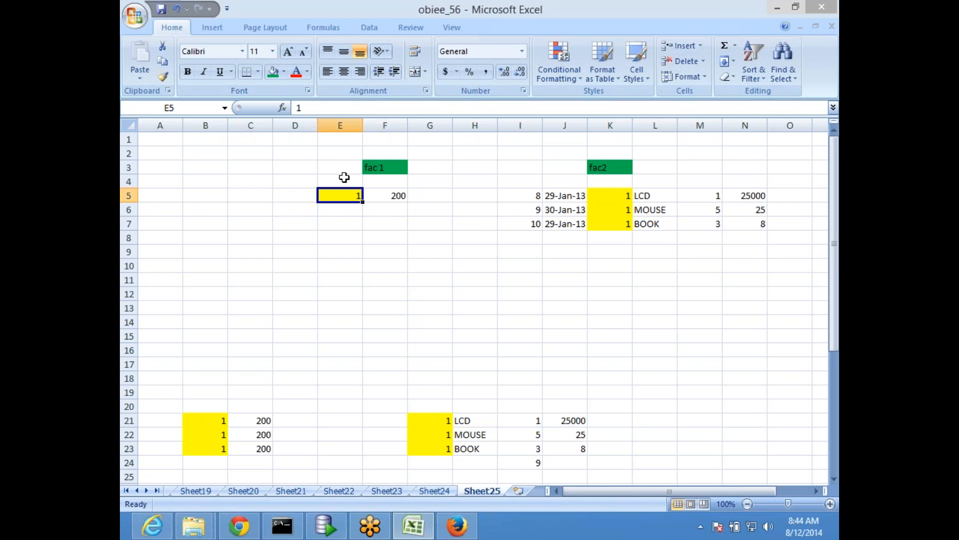
{"action": "left_click", "coordinate": [612, 279]}
{"action": "type", "text": "1"}
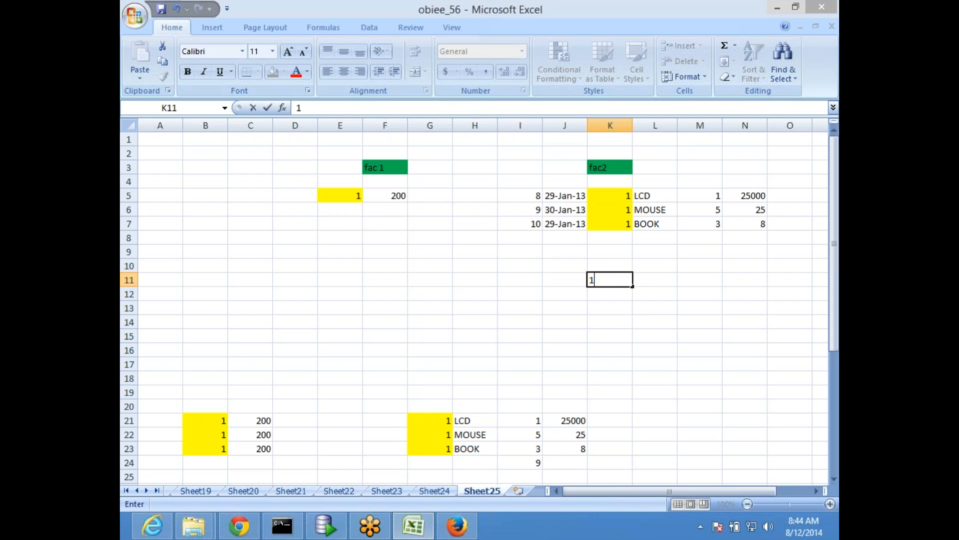
{"action": "key", "text": "Tab"}
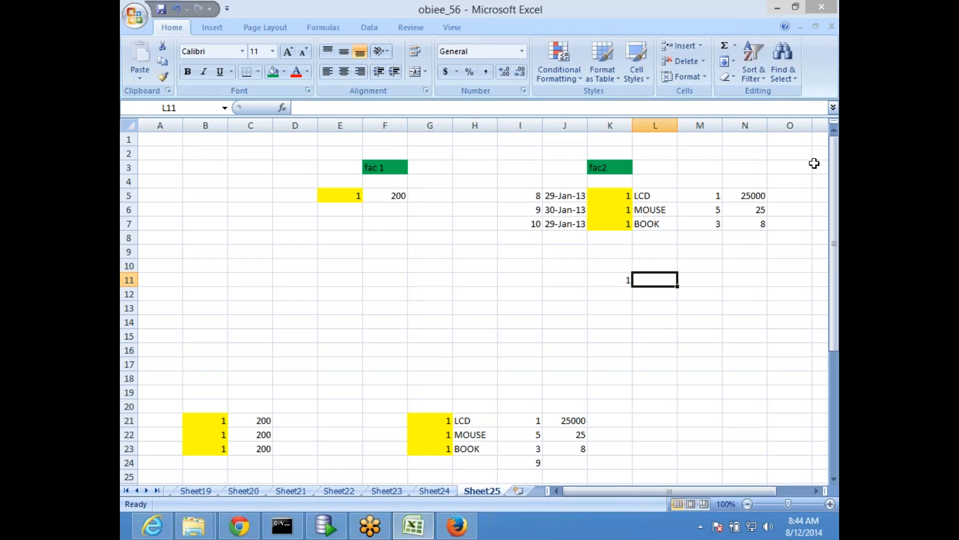
- Total the fac2 quantities in M5:M7 and enter 9 in M11
{"action": "left_click_drag", "start_coordinate": [698, 195], "coordinate": [700, 221]}
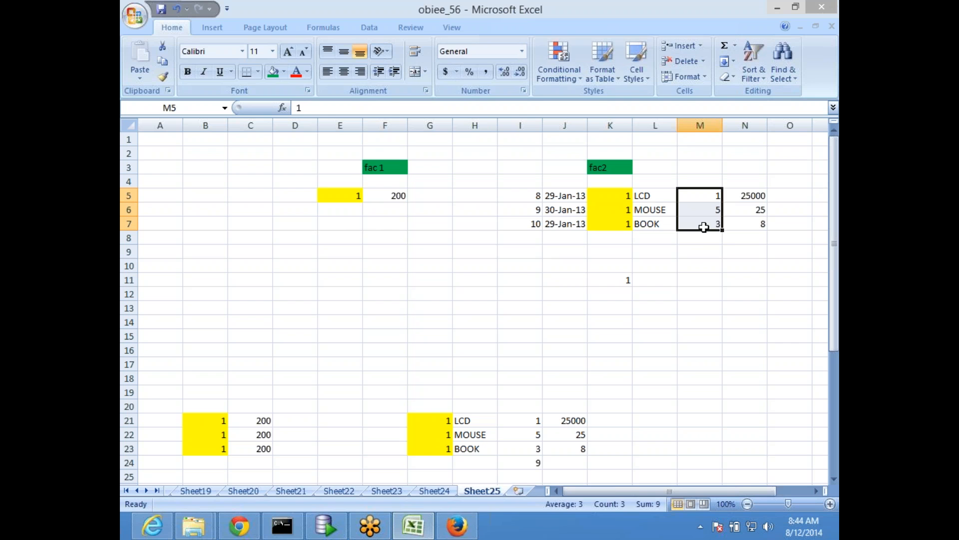
{"action": "left_click", "coordinate": [684, 280]}
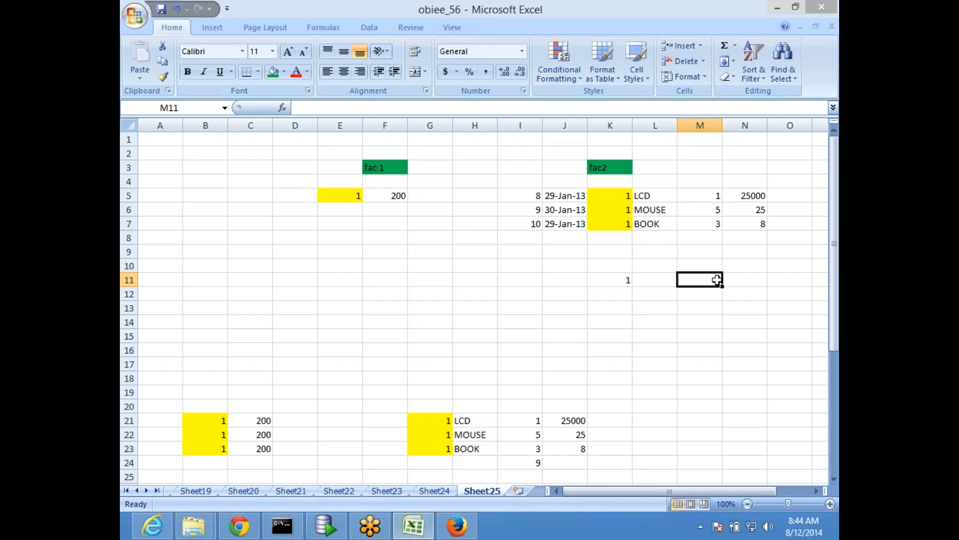
{"action": "type", "text": "9"}
{"action": "left_click", "coordinate": [681, 346]}
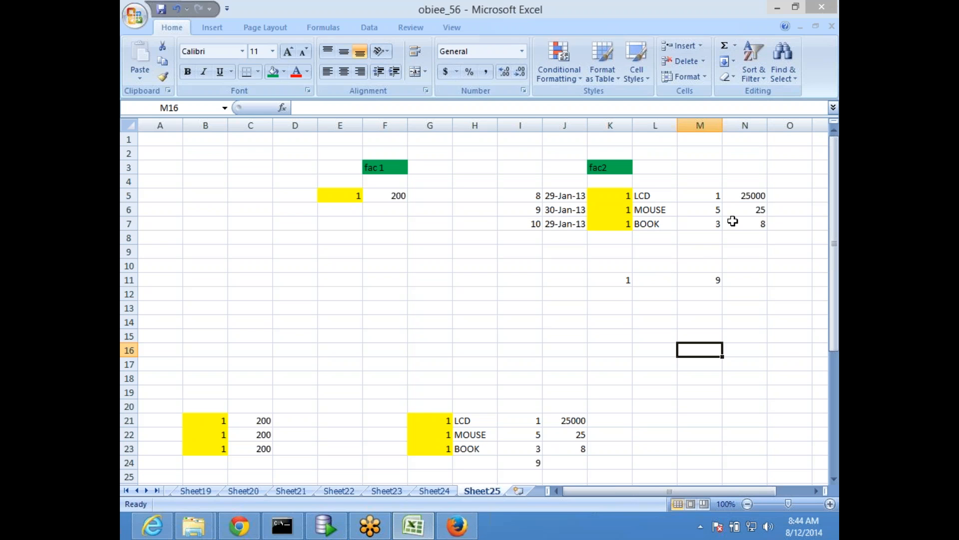
- Total the fac2 prices in N5:N7 and enter 25033 in N11
{"action": "left_click_drag", "start_coordinate": [746, 196], "coordinate": [749, 224]}
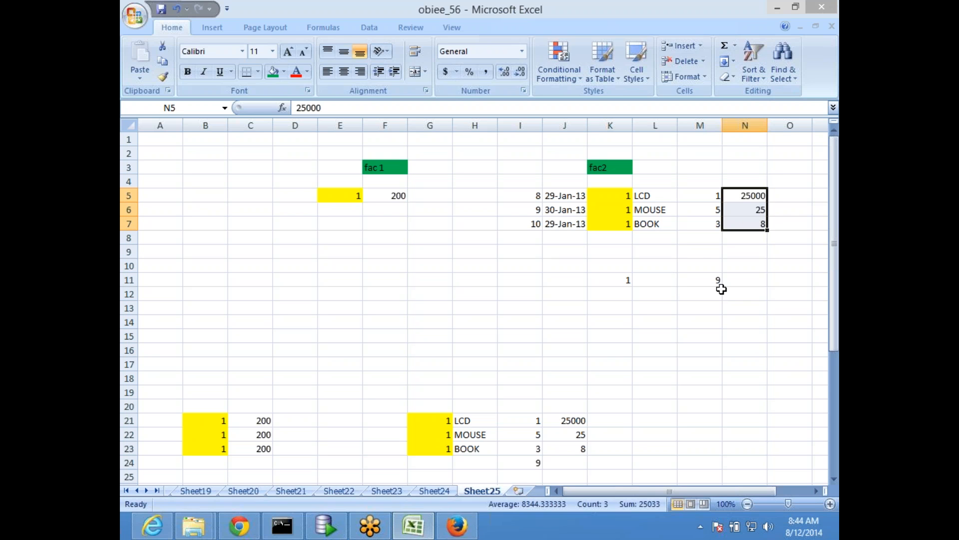
{"action": "left_click", "coordinate": [750, 281]}
{"action": "type", "text": "25033"}
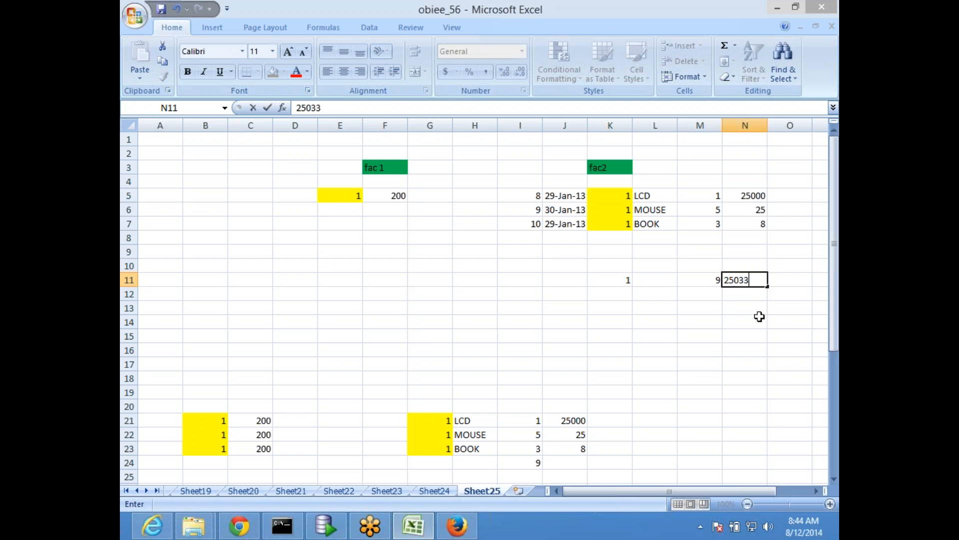
{"action": "key", "text": "Return"}
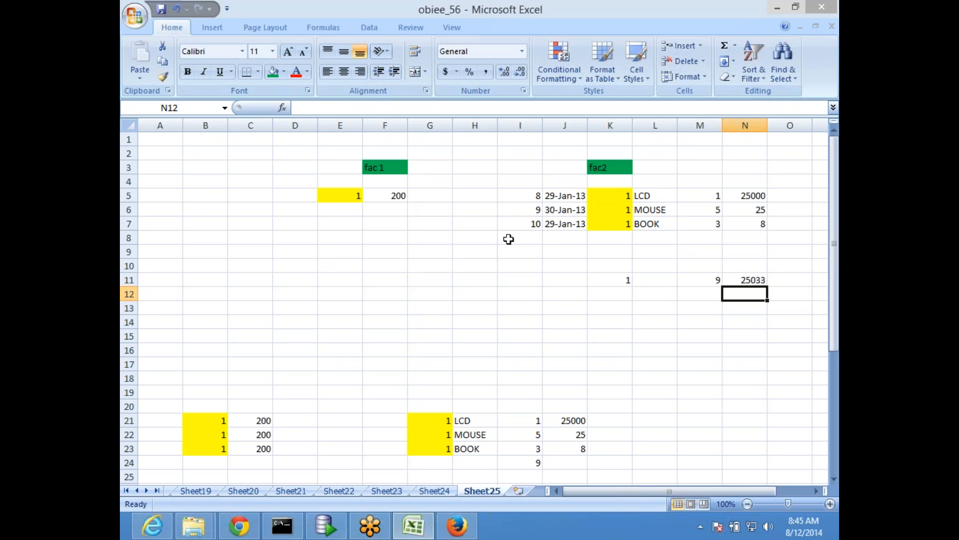
- Apply borders around every cell of the aggregated row K11:N11
{"action": "left_click", "coordinate": [701, 274]}
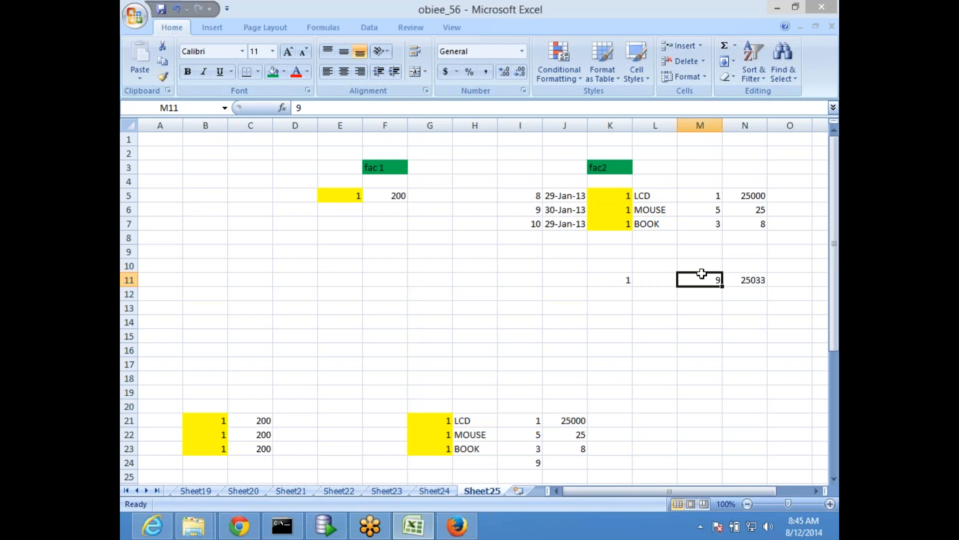
{"action": "left_click", "coordinate": [750, 280]}
{"action": "left_click_drag", "start_coordinate": [622, 281], "coordinate": [749, 279]}
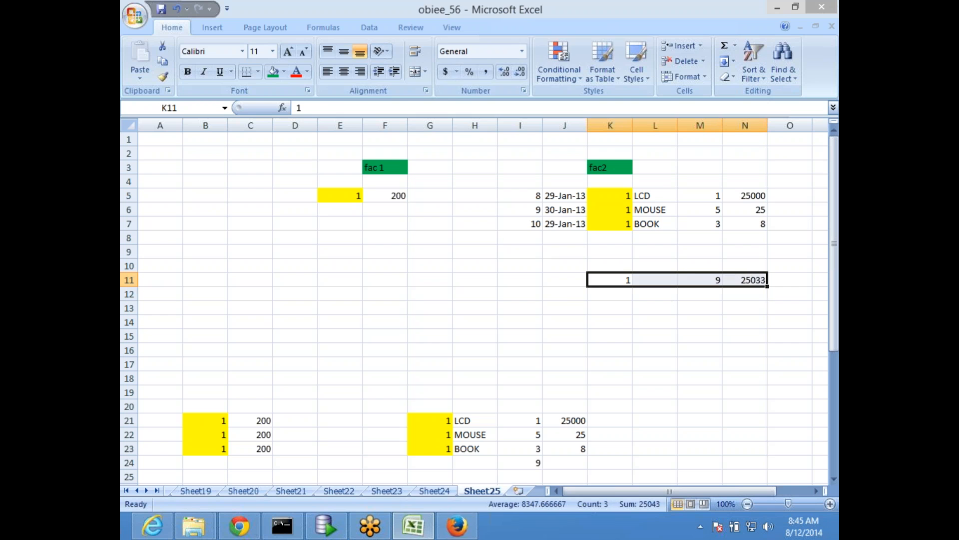
{"action": "left_click", "coordinate": [258, 72]}
{"action": "left_click", "coordinate": [283, 183]}
{"action": "left_click", "coordinate": [655, 363]}
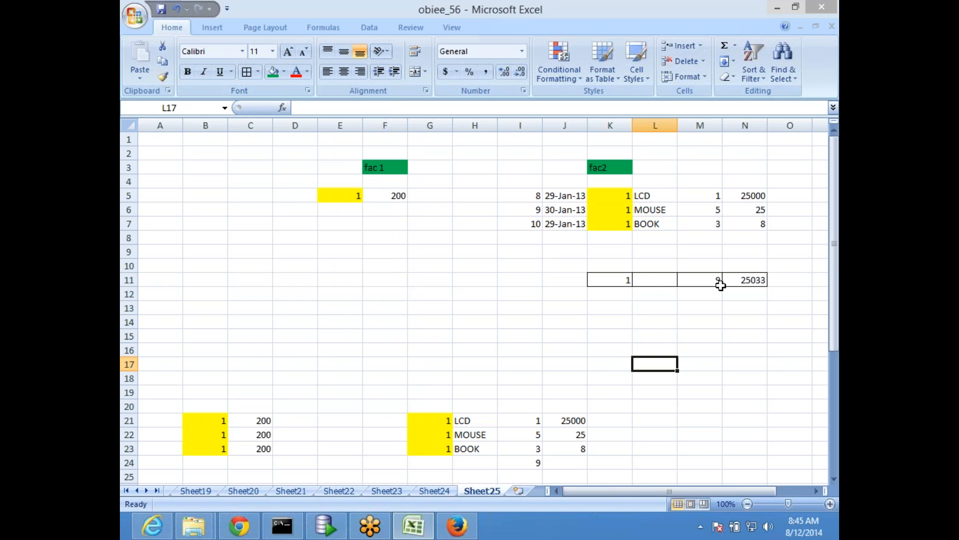
{"action": "left_click", "coordinate": [607, 277]}
{"action": "left_click", "coordinate": [702, 280]}
{"action": "left_click", "coordinate": [745, 280]}
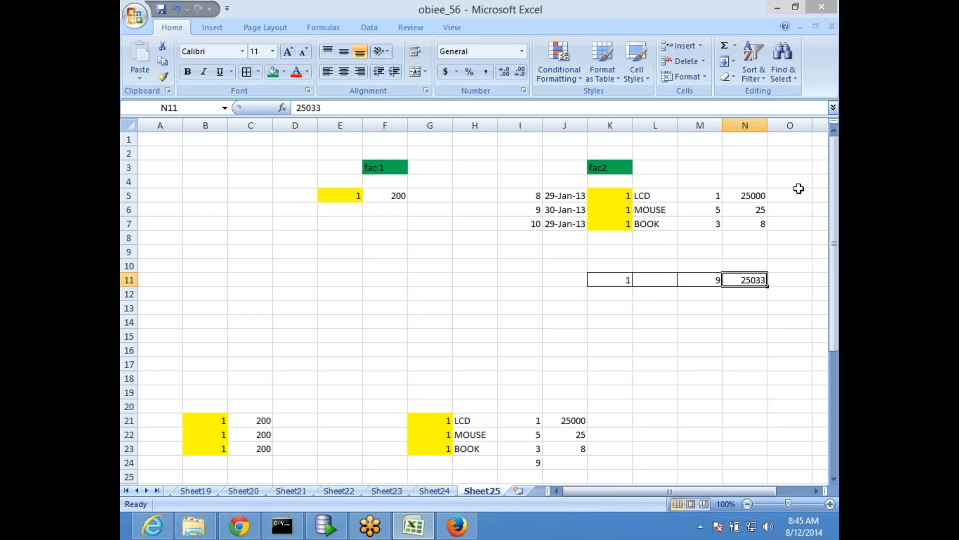
{"action": "left_click", "coordinate": [352, 245]}
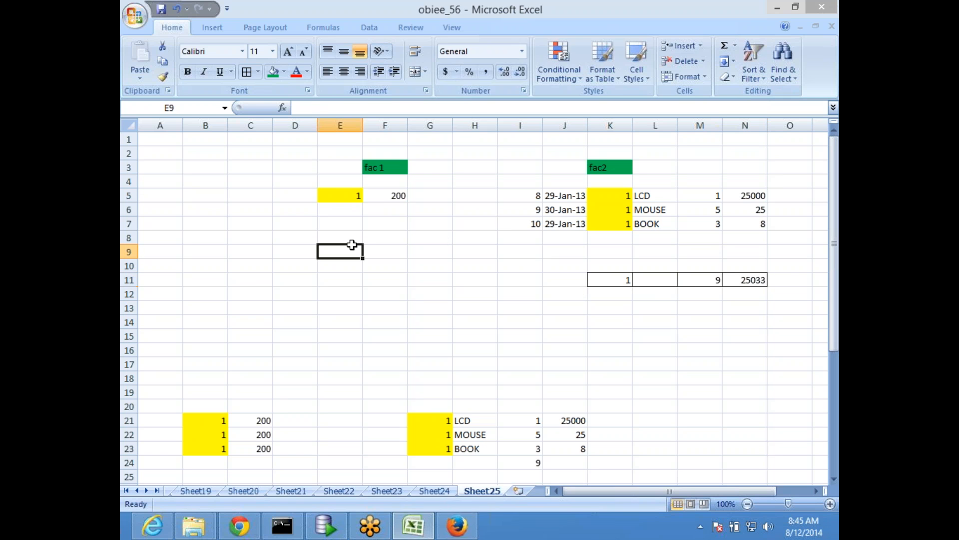
- Label the fac 1 amount column "no emp" in F4
{"action": "left_click", "coordinate": [346, 193]}
{"action": "left_click", "coordinate": [396, 197]}
{"action": "left_click", "coordinate": [388, 183]}
{"action": "type", "text": "no"}
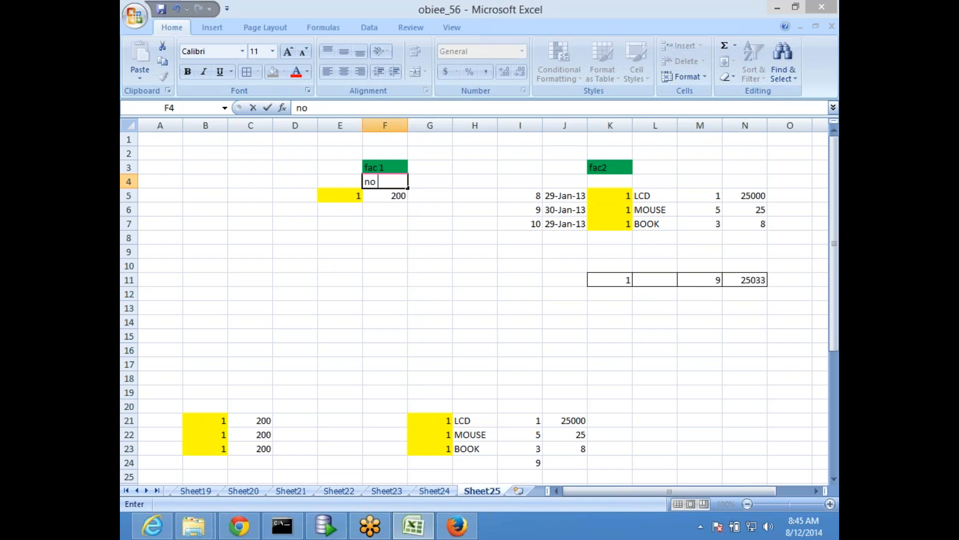
{"action": "type", "text": " emp"}
{"action": "key", "text": "Return"}
{"action": "key", "text": "Up"}
{"action": "key", "text": "Up"}
{"action": "key", "text": "Right"}
{"action": "key", "text": "Right"}
{"action": "key", "text": "Right"}
{"action": "key", "text": "Right"}
{"action": "key", "text": "Down"}
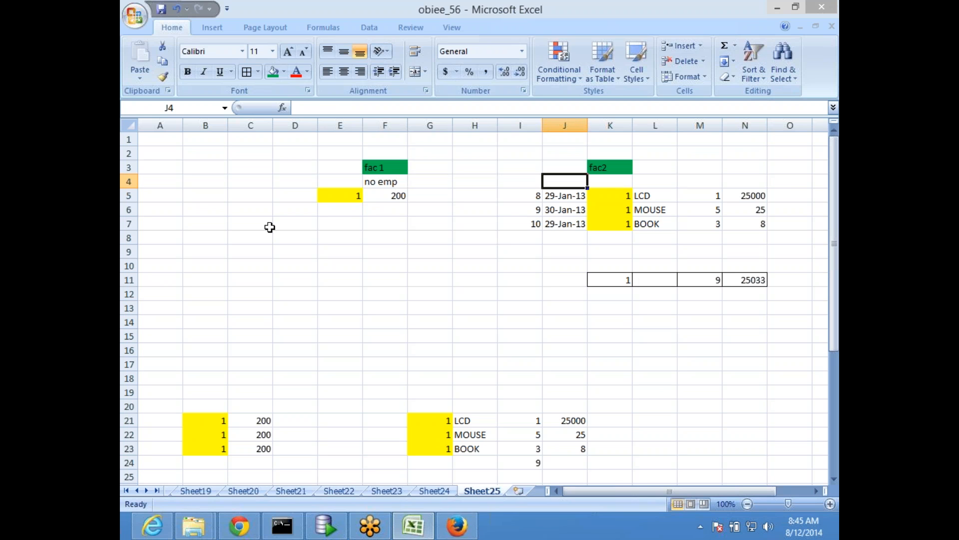
- Draw a straight arrow about 2.7" wide and 1.2" high from the fac 1 amount in F5 to the aggregated row at K11
{"action": "left_click", "coordinate": [344, 197]}
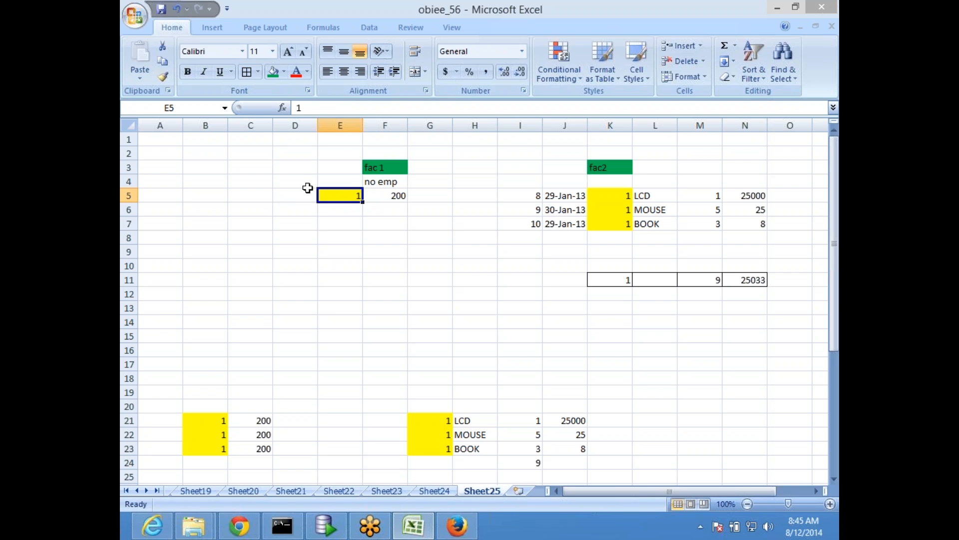
{"action": "left_click", "coordinate": [212, 28]}
{"action": "left_click", "coordinate": [276, 60]}
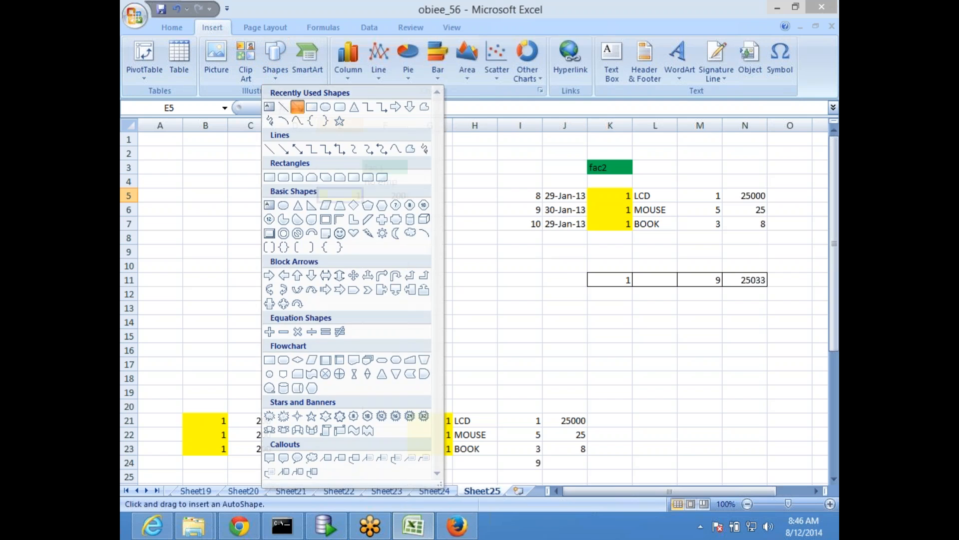
{"action": "left_click", "coordinate": [298, 107]}
{"action": "mouse_move", "coordinate": [396, 204]}
{"action": "left_mouse_down"}
{"action": "mouse_move", "coordinate": [430, 229]}
{"action": "mouse_move", "coordinate": [578, 283]}
{"action": "left_mouse_up"}
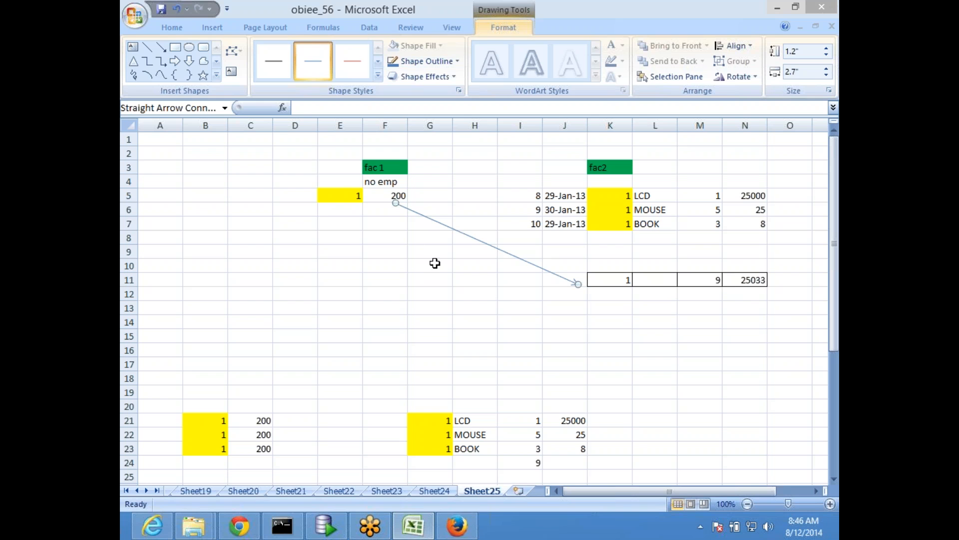
{"action": "left_click", "coordinate": [382, 194]}
{"action": "left_click", "coordinate": [716, 279]}
{"action": "left_click", "coordinate": [747, 279]}
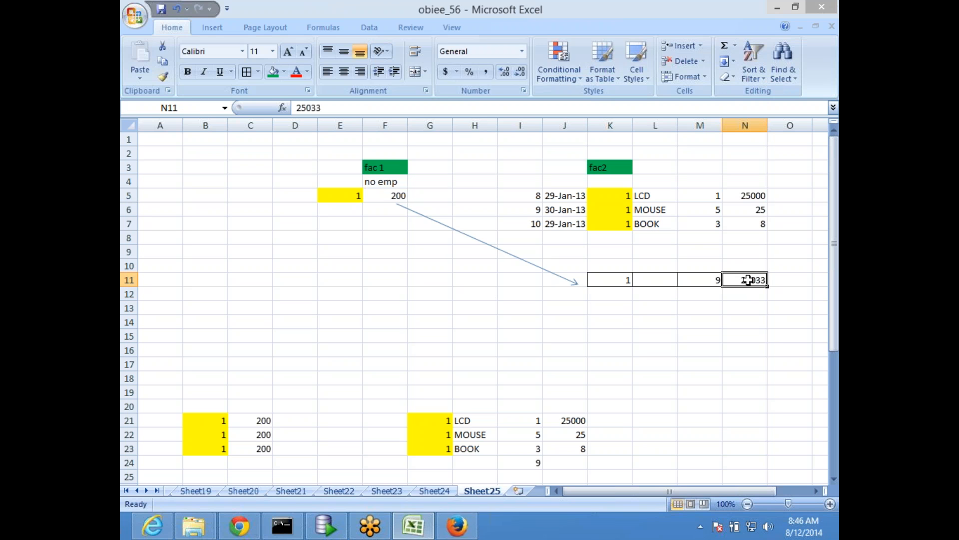
- Switch to Oracle SQL Developer and start a SELECT * FROM statement above the existing aggregation query
{"action": "mouse_move", "coordinate": [330, 534]}
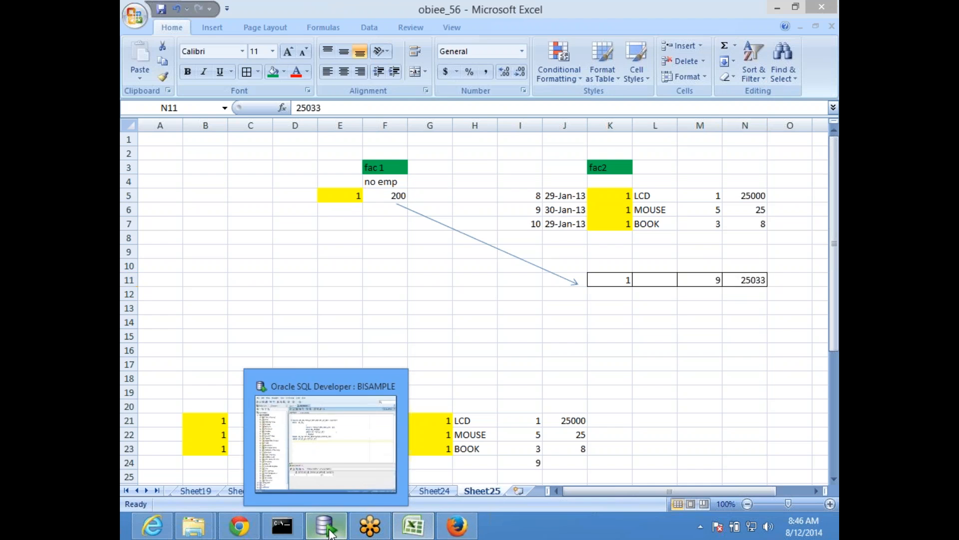
{"action": "left_click", "coordinate": [326, 439]}
{"action": "left_click_drag", "start_coordinate": [340, 153], "coordinate": [367, 154]}
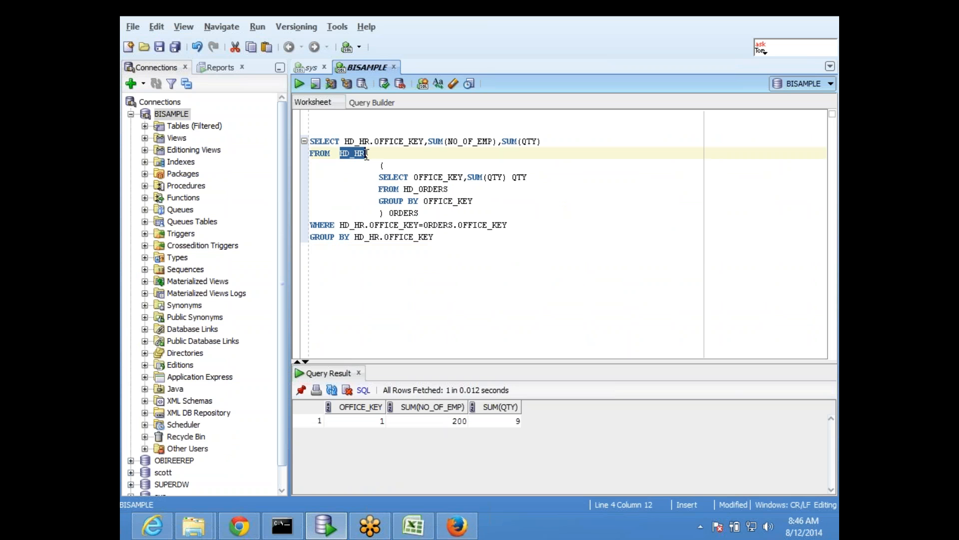
{"action": "left_click", "coordinate": [328, 129]}
{"action": "key", "text": "Return"}
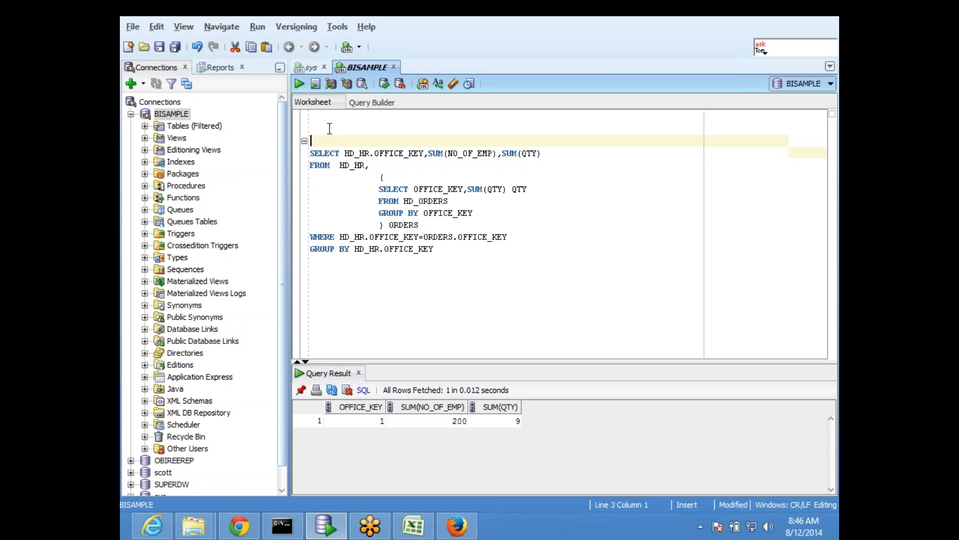
{"action": "key", "text": "Return"}
{"action": "type", "text": "SELECT * FROM"}
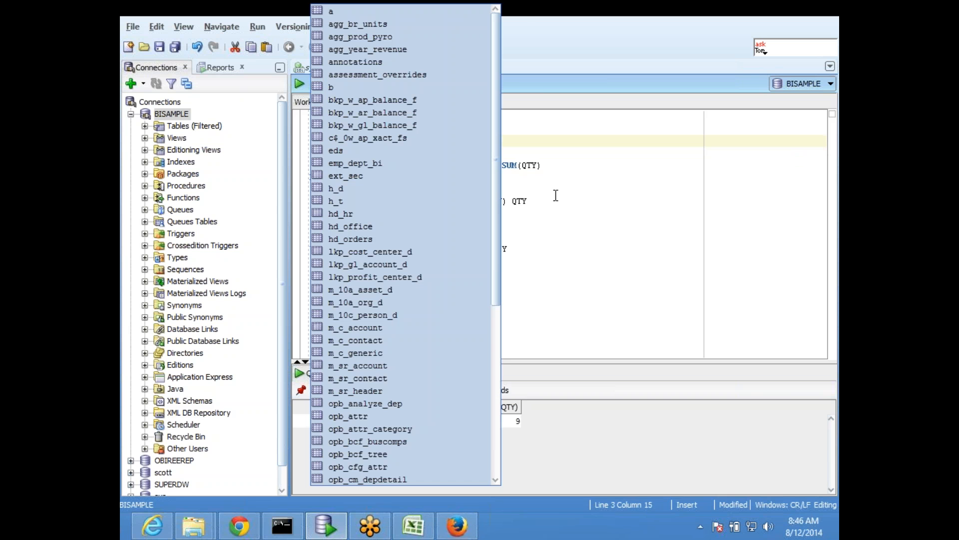
{"action": "key", "text": "Escape"}
- Complete the new statement with the HD_HR table, run only that statement and inspect its returned row
{"action": "left_click_drag", "start_coordinate": [340, 165], "coordinate": [370, 165]}
{"action": "key", "text": "ctrl+c"}
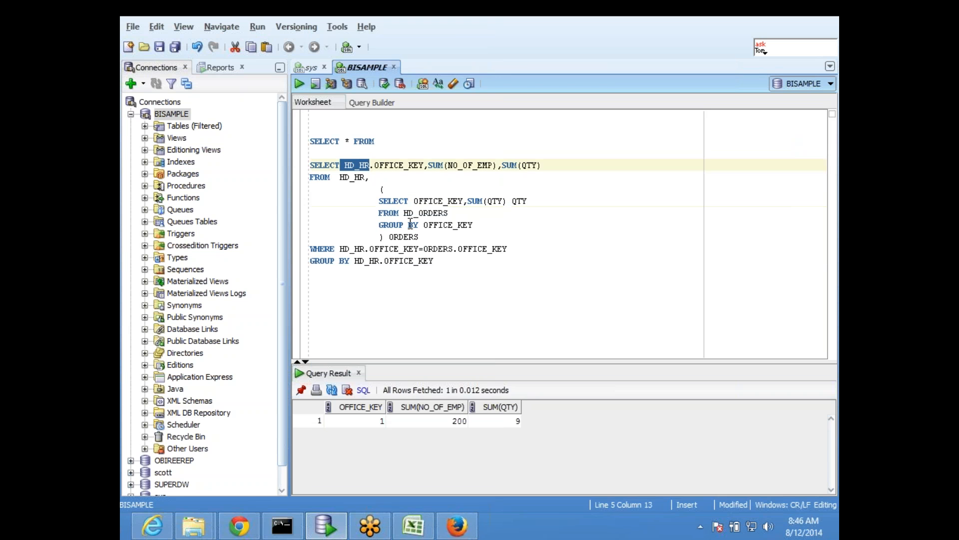
{"action": "left_click", "coordinate": [407, 145]}
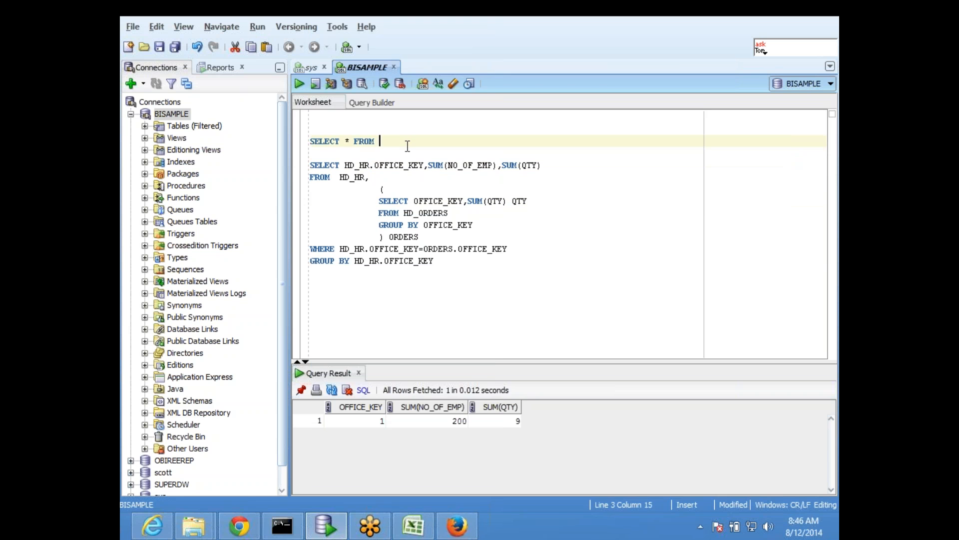
{"action": "key", "text": "ctrl+v"}
{"action": "key", "text": "shift+Home"}
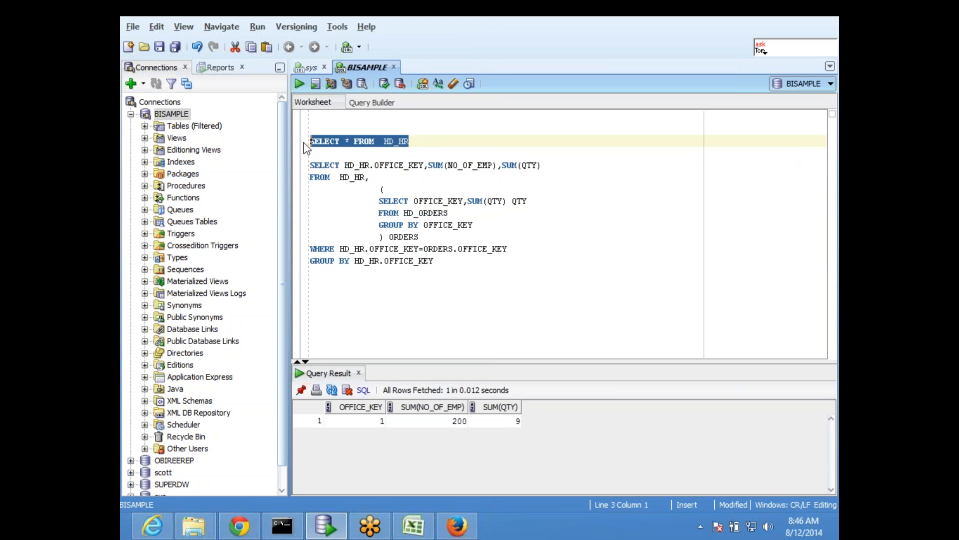
{"action": "left_click", "coordinate": [301, 82]}
{"action": "left_click", "coordinate": [430, 283]}
{"action": "left_click", "coordinate": [365, 420]}
{"action": "left_click", "coordinate": [432, 421]}
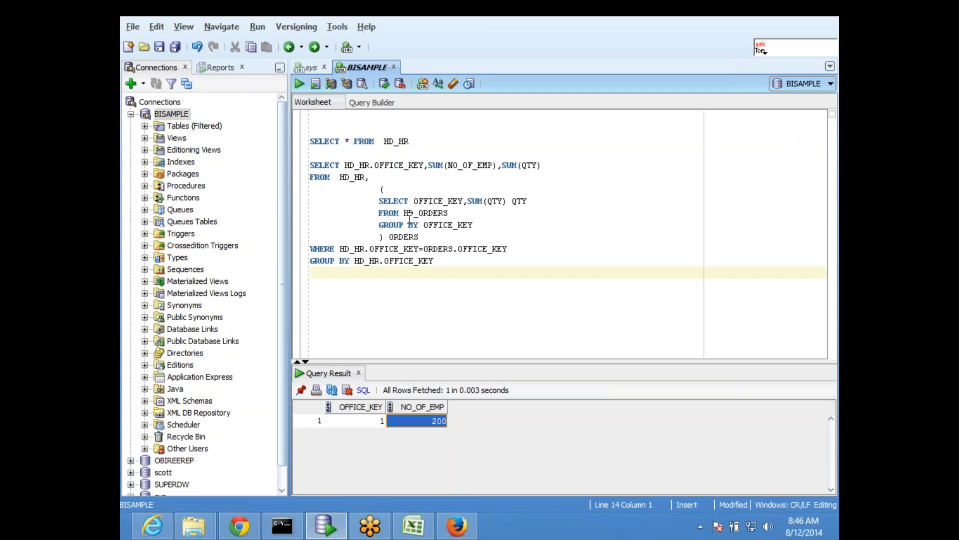
- Add the statement SELECT * FROM HD_ORDERS below the HD_HR statement, run it and inspect the order rows
{"action": "left_click_drag", "start_coordinate": [403, 212], "coordinate": [449, 213]}
{"action": "key", "text": "ctrl+c"}
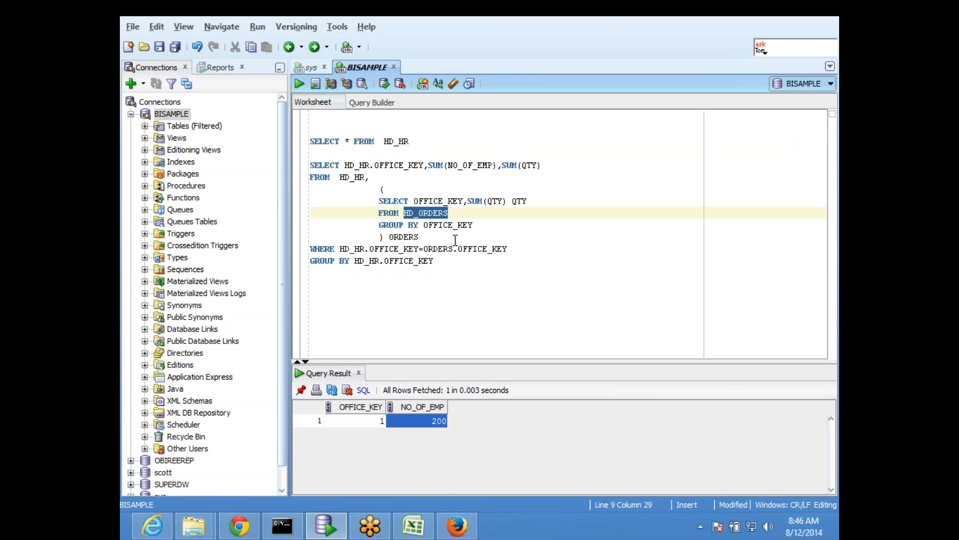
{"action": "left_click", "coordinate": [444, 143]}
{"action": "key", "text": "Return"}
{"action": "key", "text": "Return"}
{"action": "key", "text": "Return"}
{"action": "key", "text": "ctrl+v"}
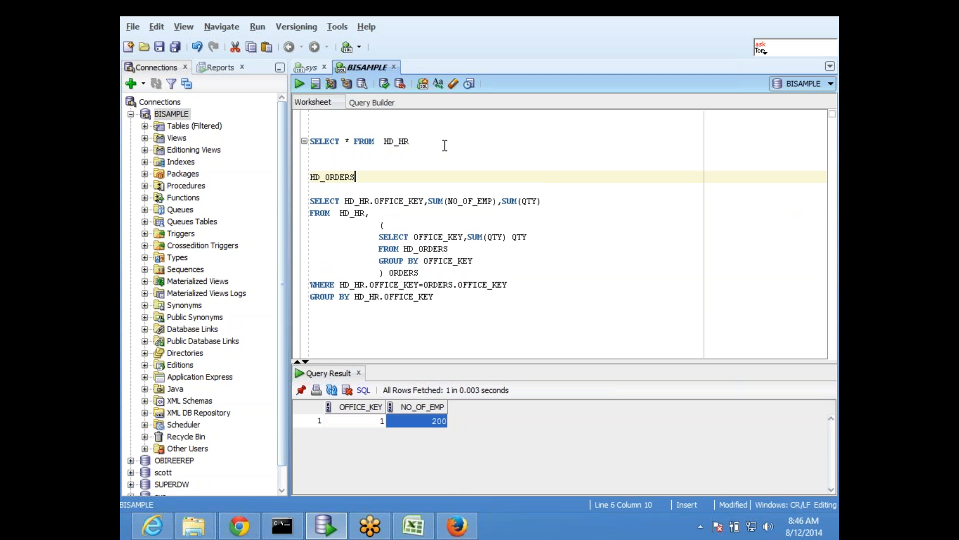
{"action": "key", "text": "Home"}
{"action": "type", "text": "SELECT "}
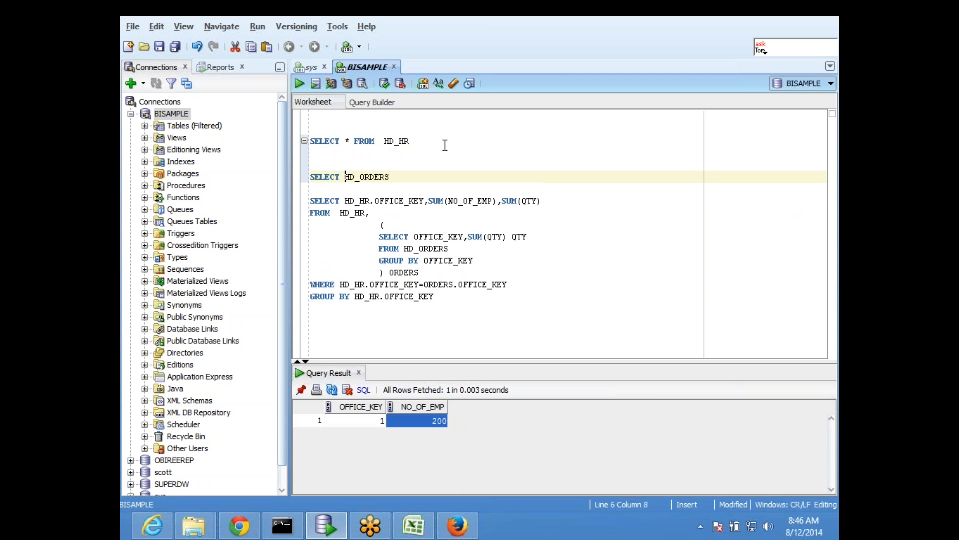
{"action": "type", "text": "* FROM"}
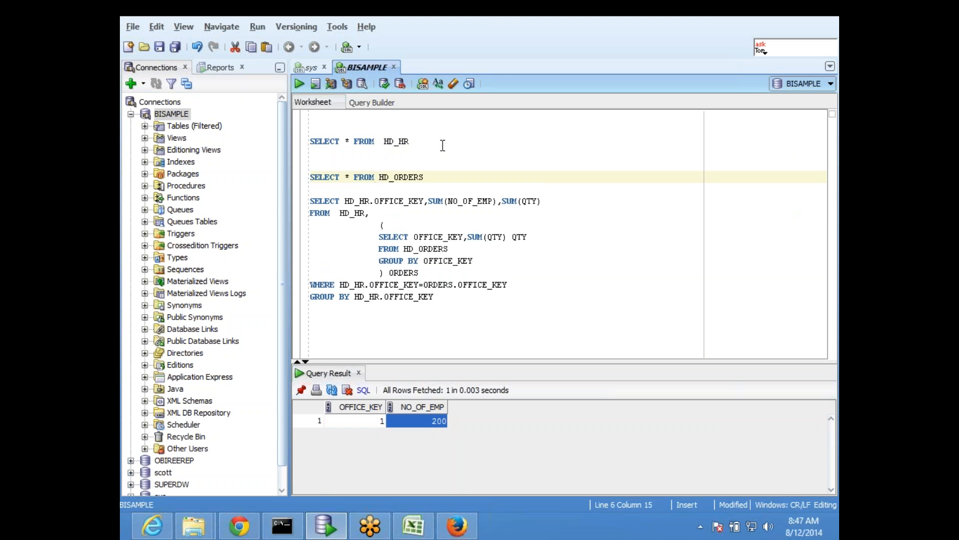
{"action": "key", "text": "Return"}
{"action": "key", "text": "ctrl+Return"}
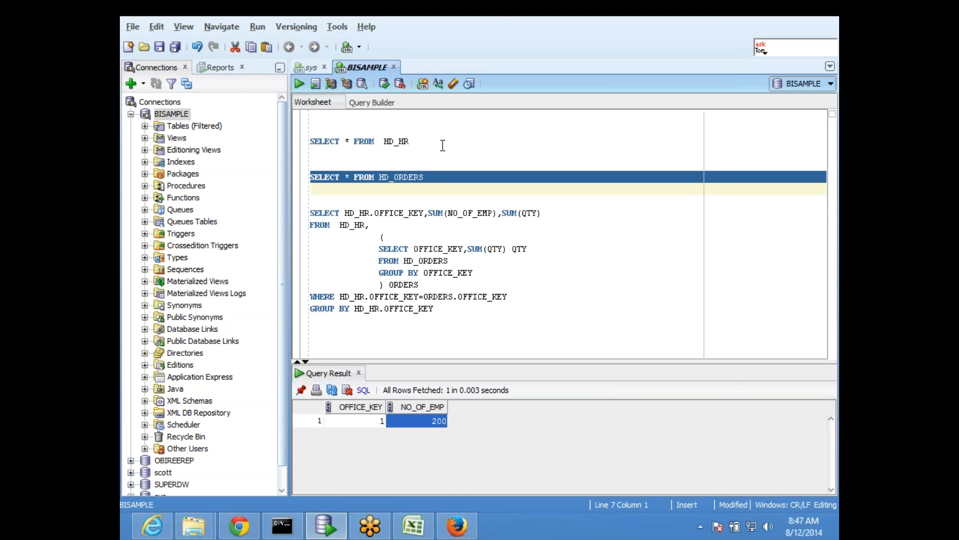
{"action": "left_click", "coordinate": [423, 434]}
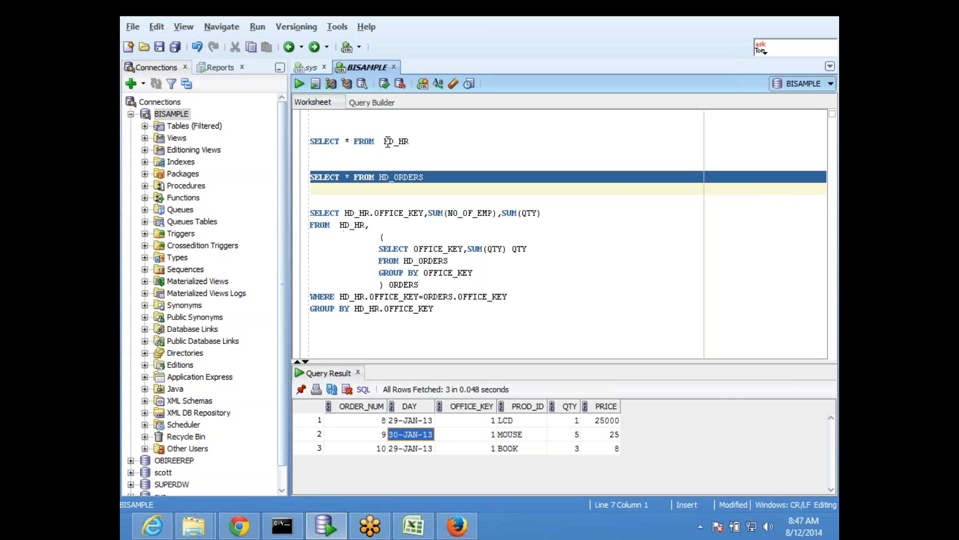
- Run only the inner HD_ORDERS subquery that sums QTY by OFFICE_KEY and inspect its result
{"action": "left_click_drag", "start_coordinate": [385, 142], "coordinate": [412, 142]}
{"action": "left_click", "coordinate": [423, 177]}
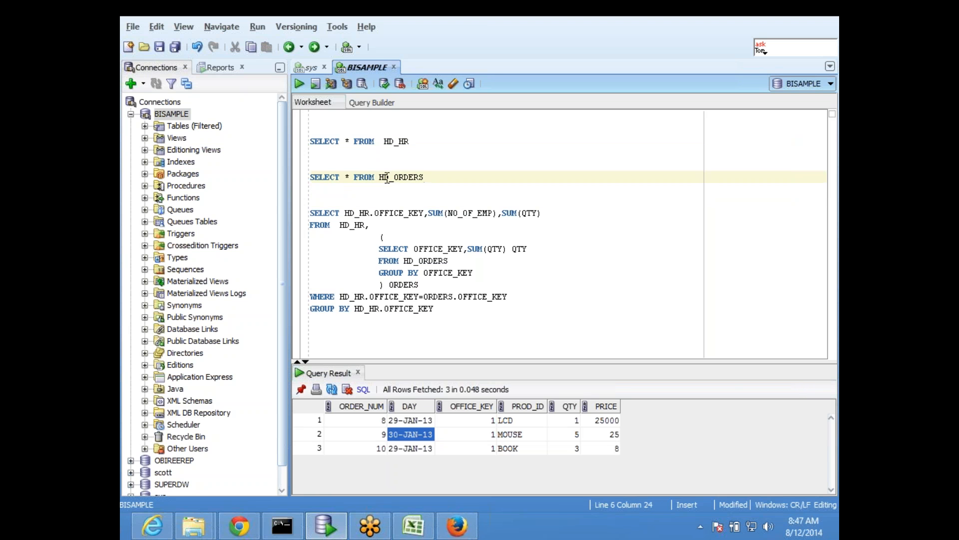
{"action": "left_click_drag", "start_coordinate": [380, 177], "coordinate": [456, 182]}
{"action": "left_click", "coordinate": [459, 187]}
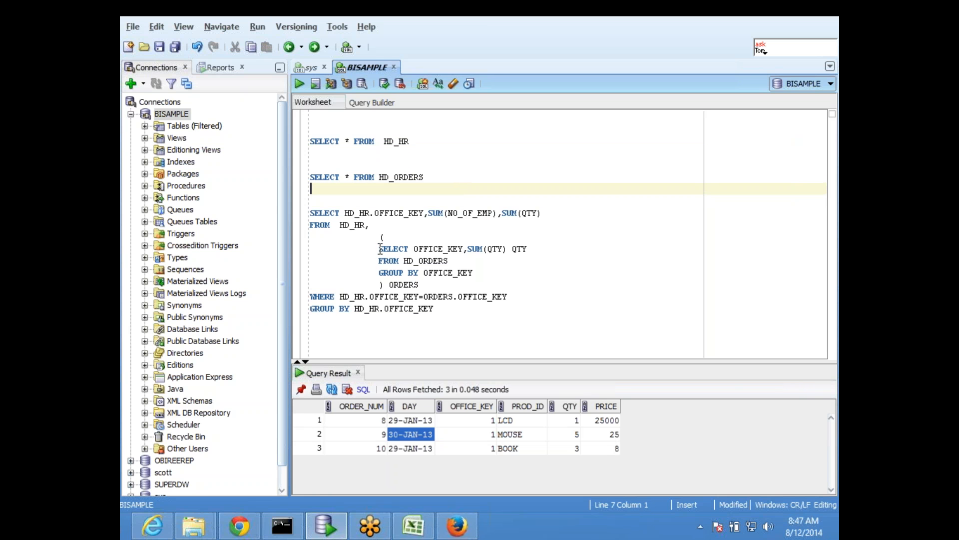
{"action": "left_click_drag", "start_coordinate": [375, 248], "coordinate": [473, 272]}
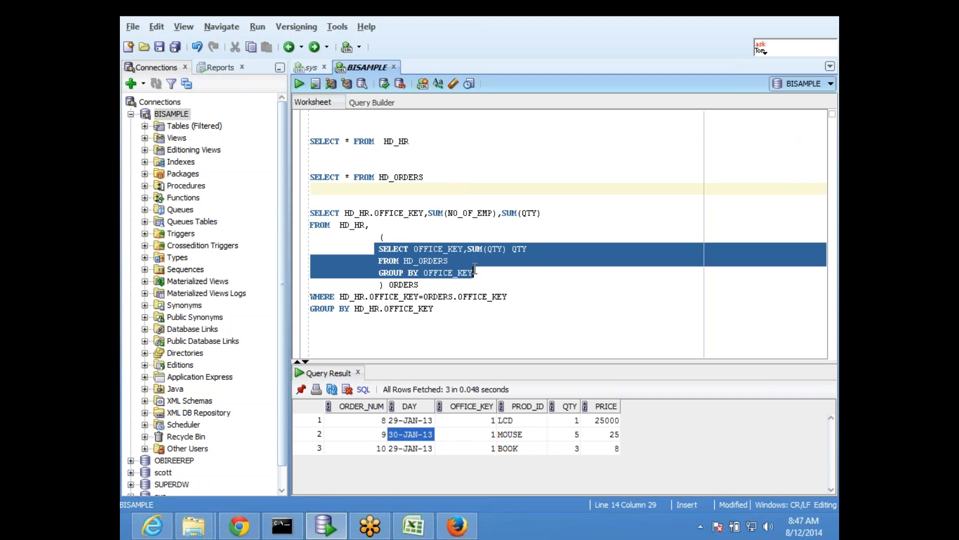
{"action": "left_click", "coordinate": [299, 83]}
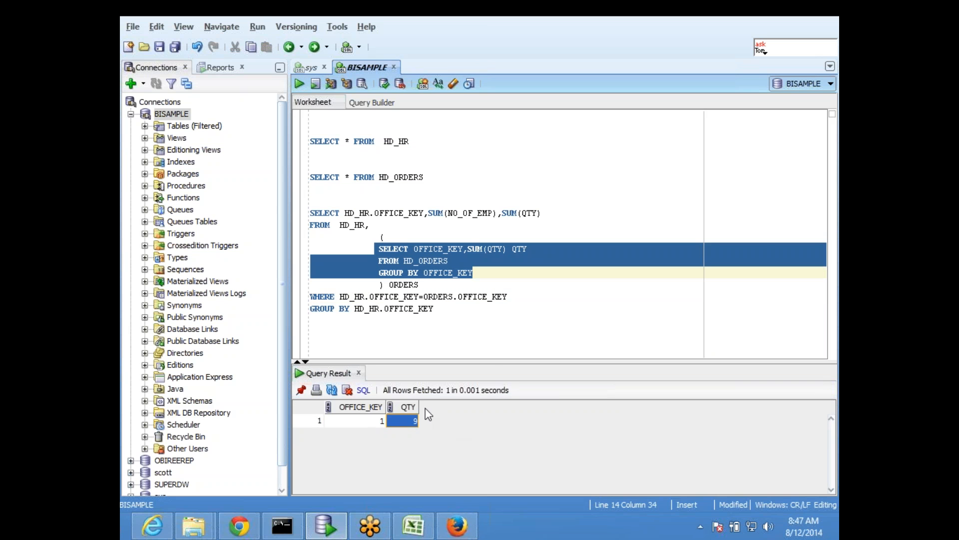
{"action": "left_click", "coordinate": [367, 421]}
- Examine the aggregated ORDERS inline view and its OFFICE_KEY join to HD_HR in the full query
{"action": "left_click", "coordinate": [409, 297]}
{"action": "left_click_drag", "start_coordinate": [374, 249], "coordinate": [485, 272]}
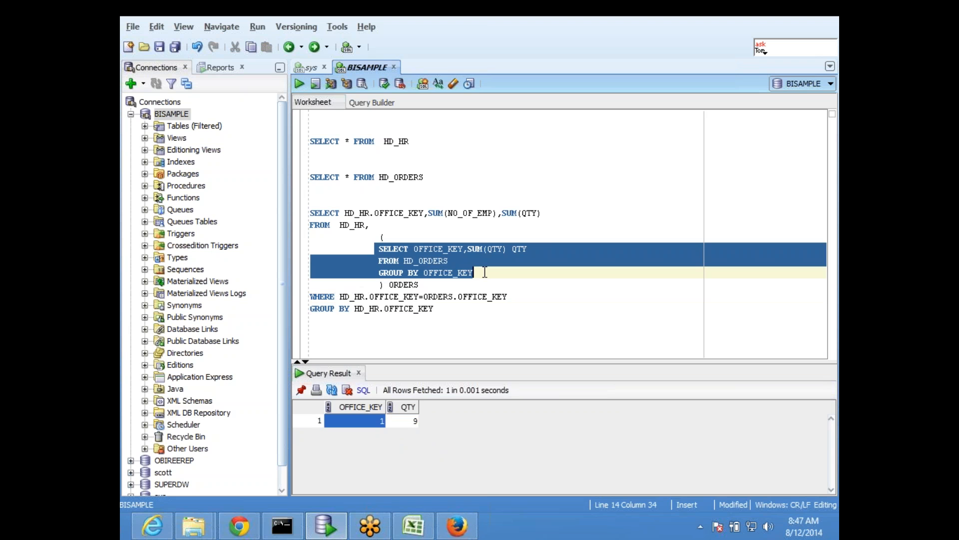
{"action": "left_click", "coordinate": [393, 244]}
{"action": "left_click_drag", "start_coordinate": [374, 236], "coordinate": [419, 285]}
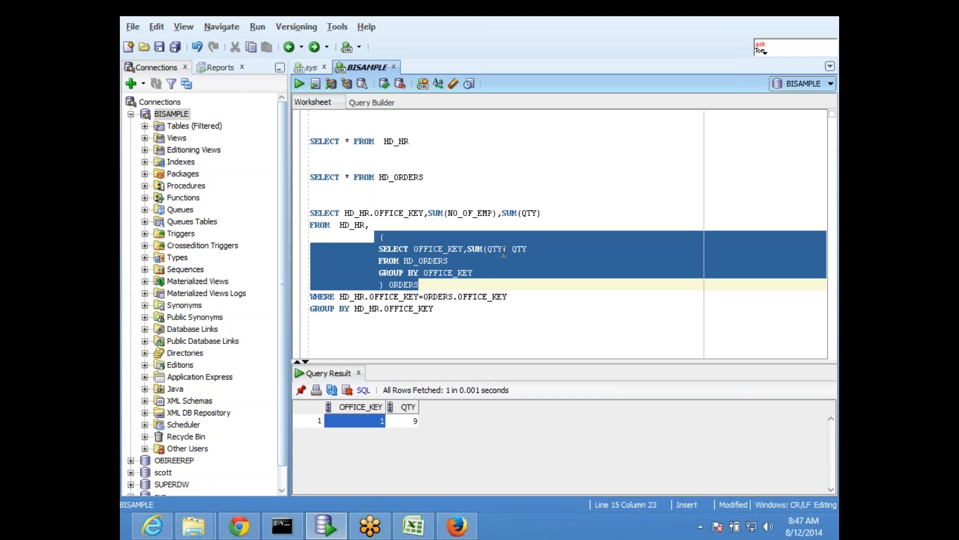
{"action": "left_click", "coordinate": [379, 244]}
{"action": "left_click_drag", "start_coordinate": [379, 247], "coordinate": [420, 286]}
{"action": "left_click", "coordinate": [419, 295]}
{"action": "left_click_drag", "start_coordinate": [380, 238], "coordinate": [410, 285]}
{"action": "left_click", "coordinate": [409, 285]}
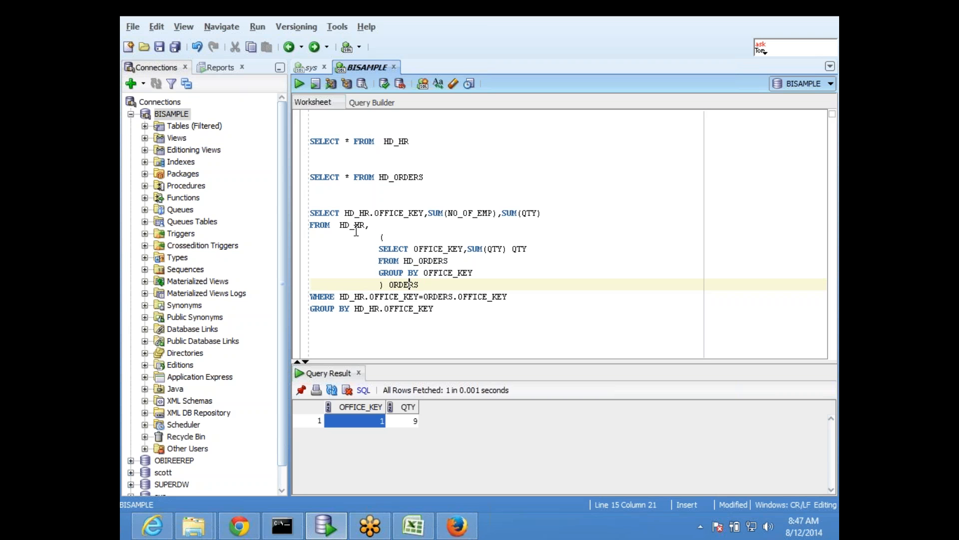
{"action": "left_click_drag", "start_coordinate": [341, 224], "coordinate": [361, 225]}
{"action": "left_click", "coordinate": [389, 296]}
{"action": "left_click", "coordinate": [391, 285]}
{"action": "left_click", "coordinate": [449, 297]}
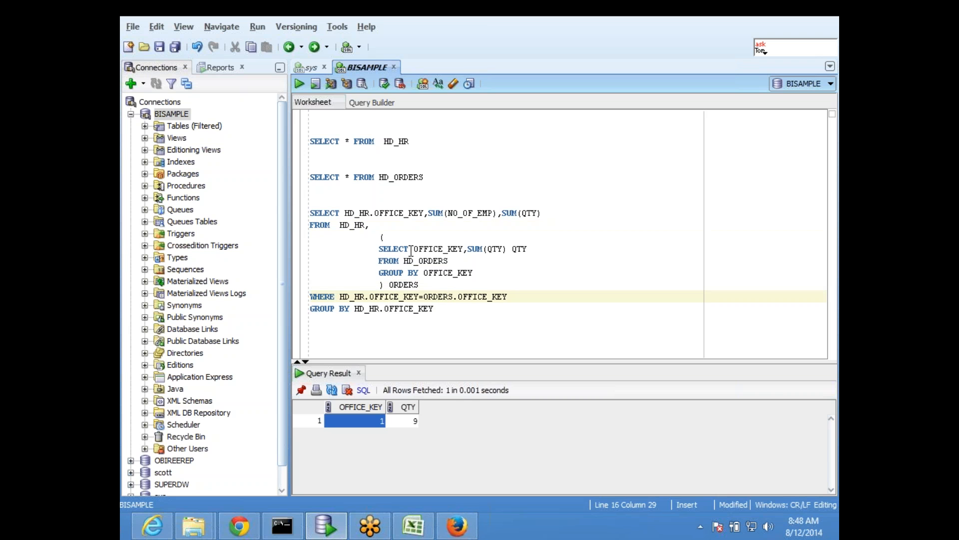
- Minimize the open windows and launch the Oracle BI Administration Tool from the desktop
{"action": "left_click", "coordinate": [776, 11]}
{"action": "left_click", "coordinate": [345, 264]}
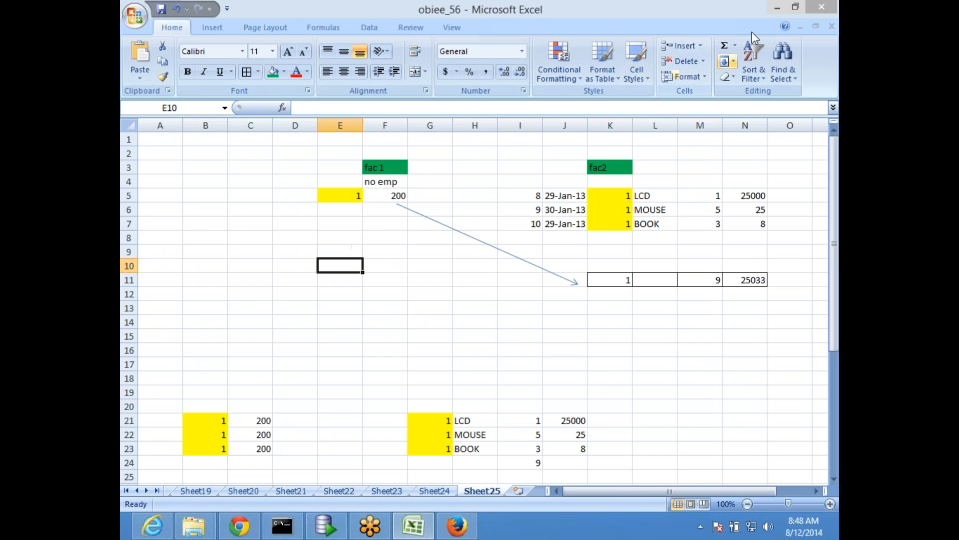
{"action": "left_click", "coordinate": [778, 8]}
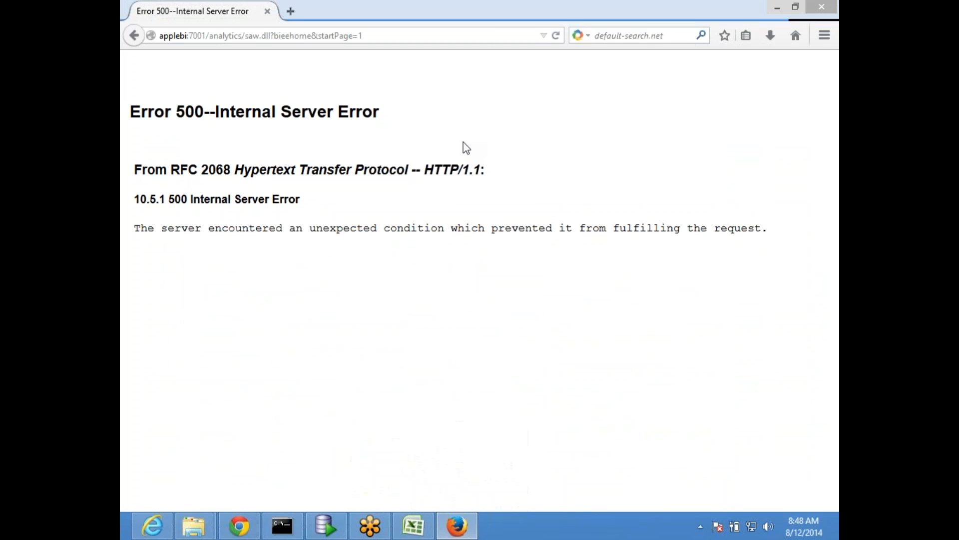
{"action": "key", "text": "super+d"}
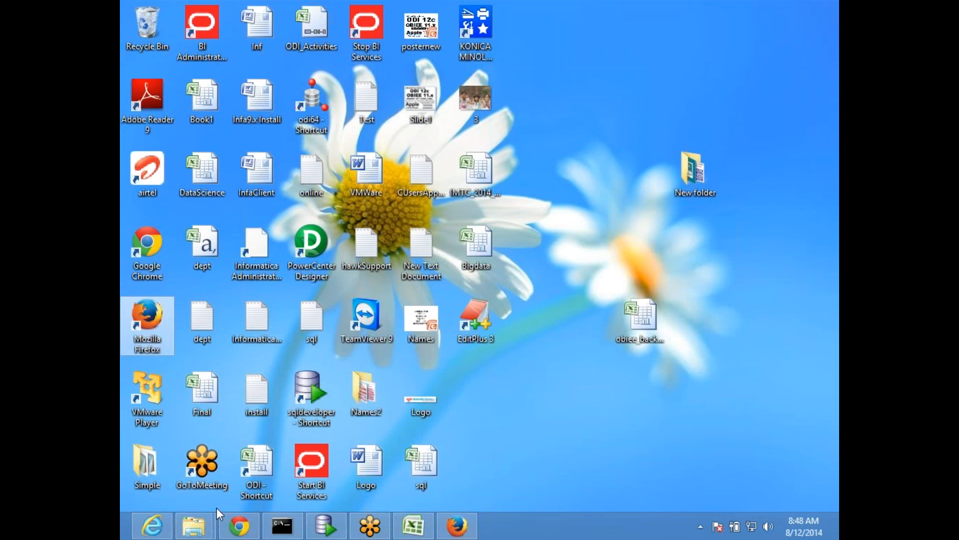
{"action": "left_click", "coordinate": [200, 31]}
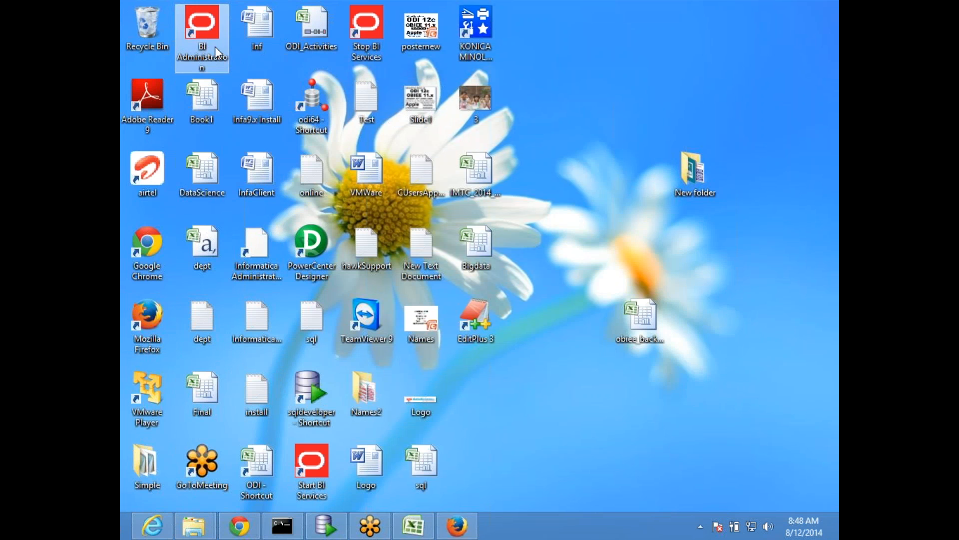
{"action": "double_click", "coordinate": [205, 26]}
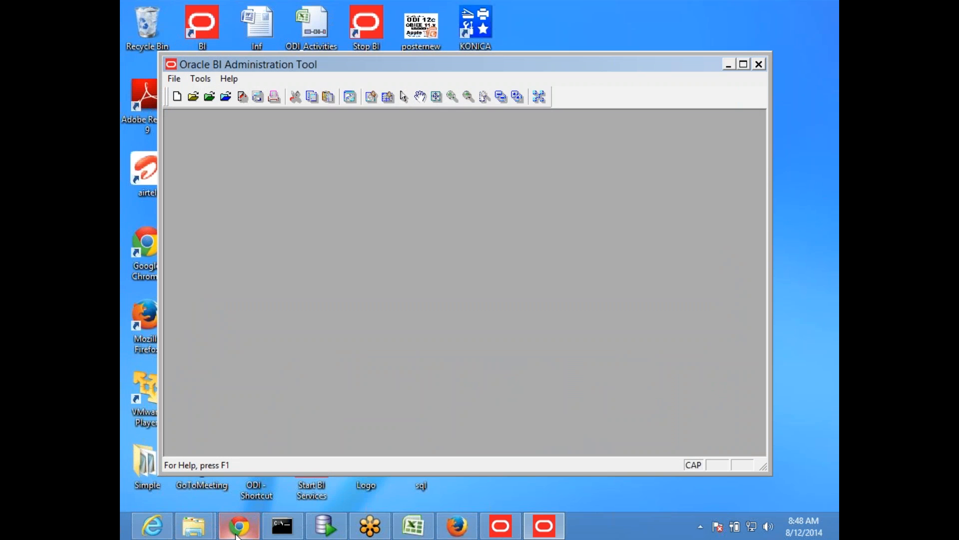
- Switch to Firefox and try to load the Enterprise Manager page at applebi:7001/EM
{"action": "left_click", "coordinate": [457, 525]}
{"action": "left_click", "coordinate": [393, 38]}
{"action": "key", "text": "End"}
{"action": "key", "text": "BackSpace"}
{"action": "key", "text": "BackSpace"}
{"action": "key", "text": "BackSpace"}
{"action": "key", "text": "BackSpace"}
{"action": "key", "text": "BackSpace"}
{"action": "key", "text": "BackSpace"}
{"action": "key", "text": "BackSpace"}
{"action": "key", "text": "BackSpace"}
{"action": "key", "text": "BackSpace"}
{"action": "key", "text": "BackSpace"}
{"action": "key", "text": "BackSpace"}
{"action": "key", "text": "BackSpace"}
{"action": "key", "text": "BackSpace"}
{"action": "key", "text": "BackSpace"}
{"action": "key", "text": "BackSpace"}
{"action": "key", "text": "BackSpace"}
{"action": "key", "text": "BackSpace"}
{"action": "key", "text": "BackSpace"}
{"action": "key", "text": "BackSpace"}
{"action": "key", "text": "BackSpace"}
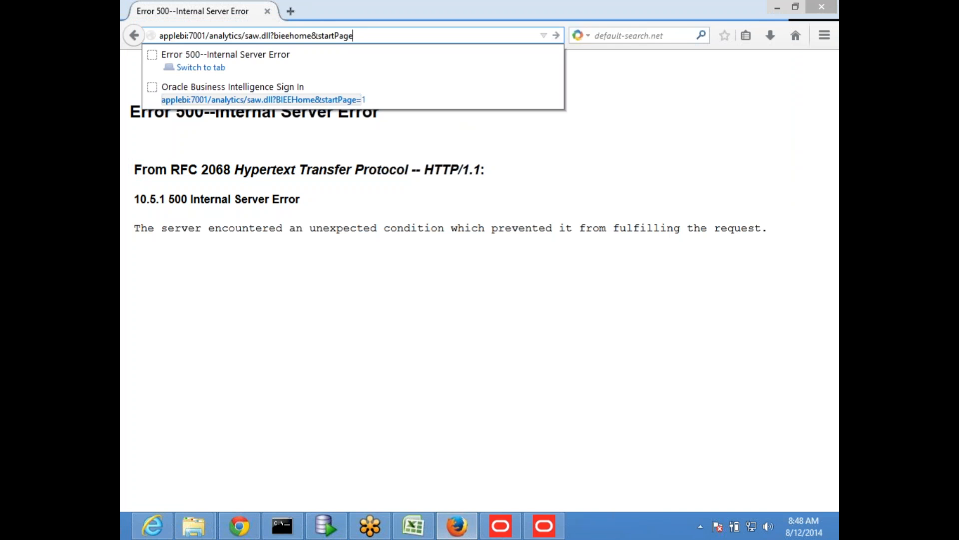
{"action": "key", "text": "BackSpace"}
{"action": "key", "text": "BackSpace"}
{"action": "key", "text": "BackSpace"}
{"action": "key", "text": "BackSpace"}
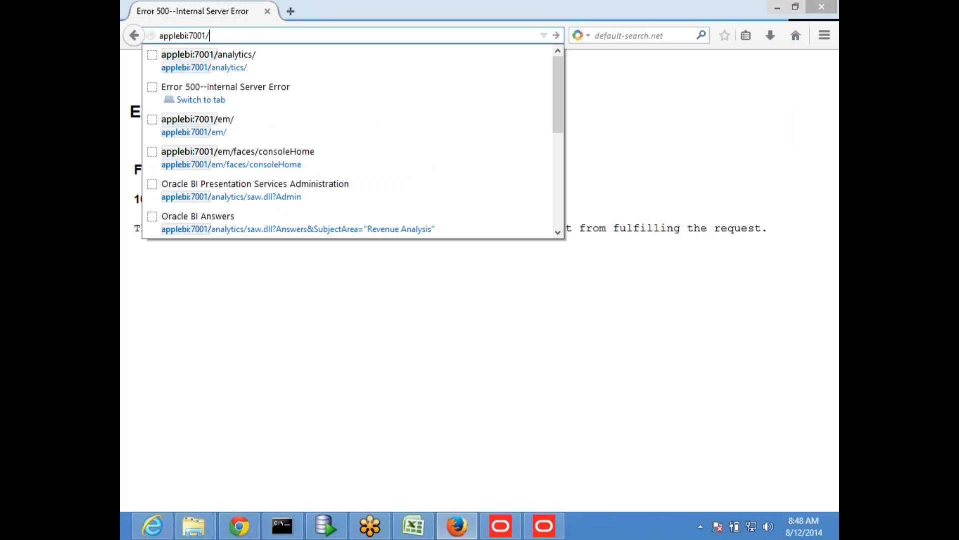
{"action": "type", "text": "EM"}
{"action": "key", "text": "Return"}
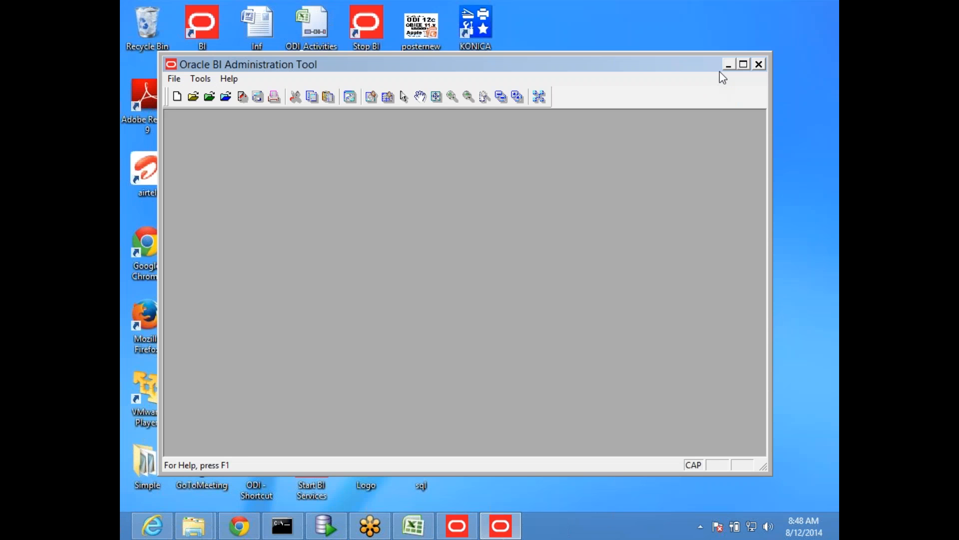
- Minimize the Oracle BI Administration Tool and load applebi:7001/em/ in Firefox
{"action": "left_click", "coordinate": [728, 63]}
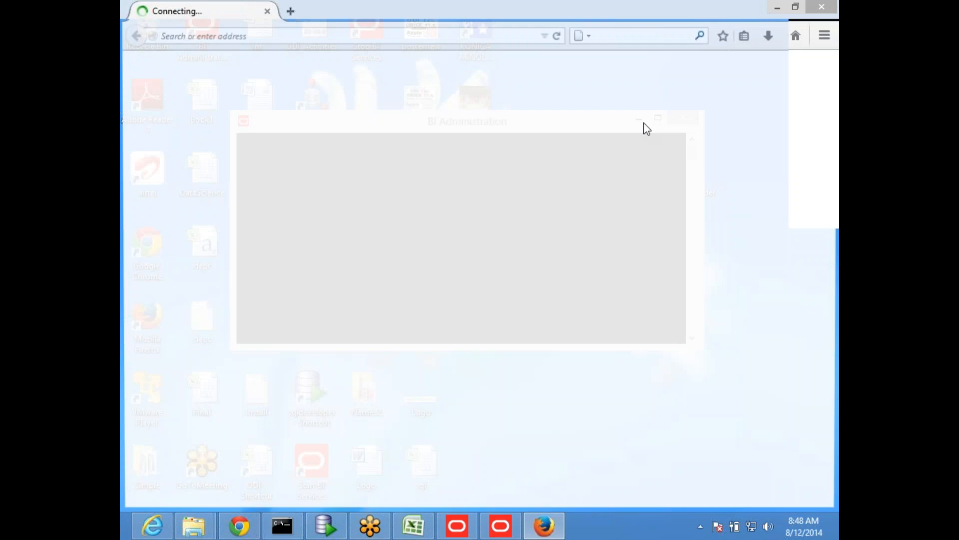
{"action": "key", "text": "End"}
{"action": "key", "text": "BackSpace"}
{"action": "key", "text": "BackSpace"}
{"action": "key", "text": "BackSpace"}
{"action": "key", "text": "BackSpace"}
{"action": "key", "text": "BackSpace"}
{"action": "key", "text": "BackSpace"}
{"action": "key", "text": "BackSpace"}
{"action": "key", "text": "BackSpace"}
{"action": "key", "text": "BackSpace"}
{"action": "key", "text": "BackSpace"}
{"action": "key", "text": "BackSpace"}
{"action": "key", "text": "BackSpace"}
{"action": "key", "text": "BackSpace"}
{"action": "key", "text": "BackSpace"}
{"action": "key", "text": "BackSpace"}
{"action": "key", "text": "BackSpace"}
{"action": "key", "text": "BackSpace"}
{"action": "key", "text": "BackSpace"}
{"action": "key", "text": "BackSpace"}
{"action": "key", "text": "BackSpace"}
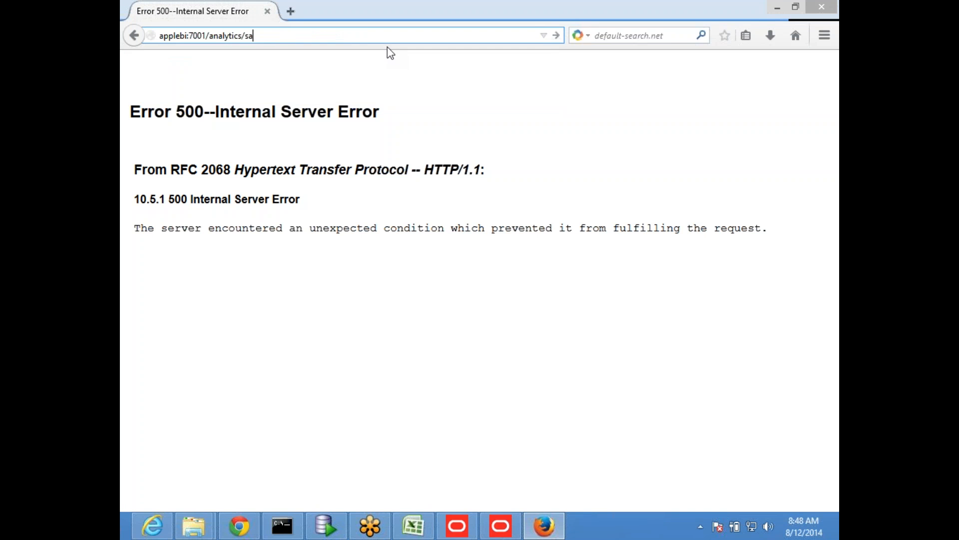
{"action": "key", "text": "BackSpace"}
{"action": "key", "text": "BackSpace"}
{"action": "key", "text": "BackSpace"}
{"action": "key", "text": "BackSpace"}
{"action": "key", "text": "BackSpace"}
{"action": "key", "text": "BackSpace"}
{"action": "key", "text": "BackSpace"}
{"action": "key", "text": "BackSpace"}
{"action": "key", "text": "BackSpace"}
{"action": "key", "text": "BackSpace"}
{"action": "key", "text": "BackSpace"}
{"action": "key", "text": "BackSpace"}
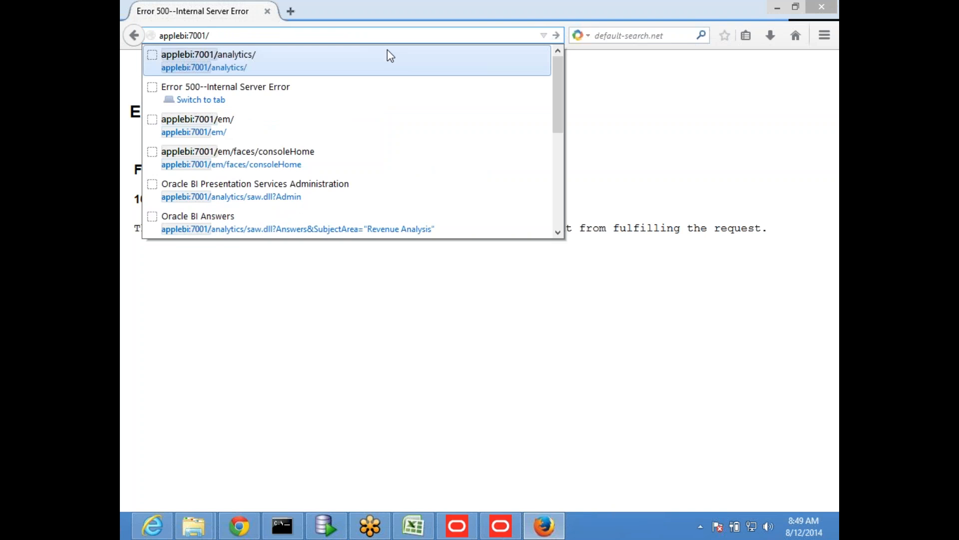
{"action": "type", "text": "em/"}
{"action": "key", "text": "Return"}
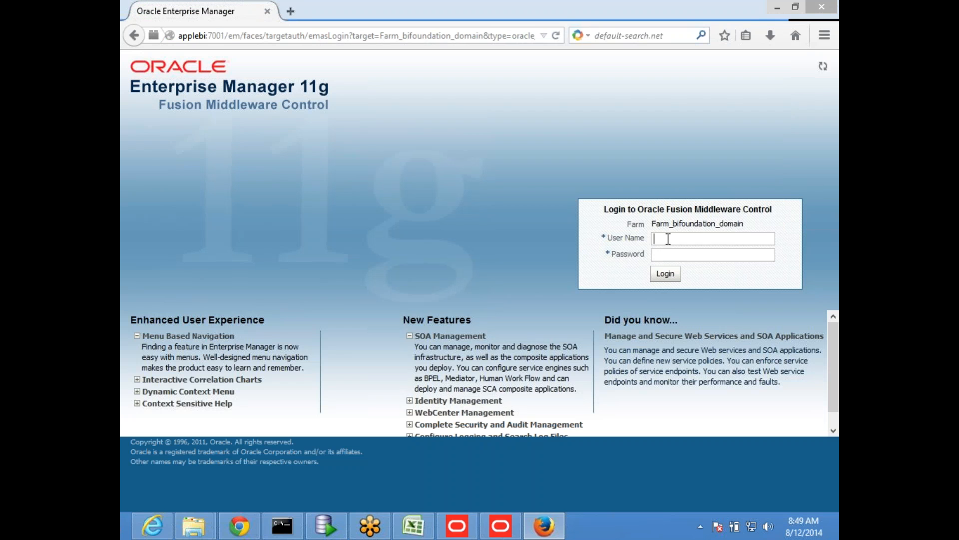
- Log in to Oracle Fusion Middleware Control with the user name weblogic and the account password
{"action": "left_click", "coordinate": [669, 238]}
{"action": "left_click", "coordinate": [675, 253]}
{"action": "left_click", "coordinate": [665, 273]}
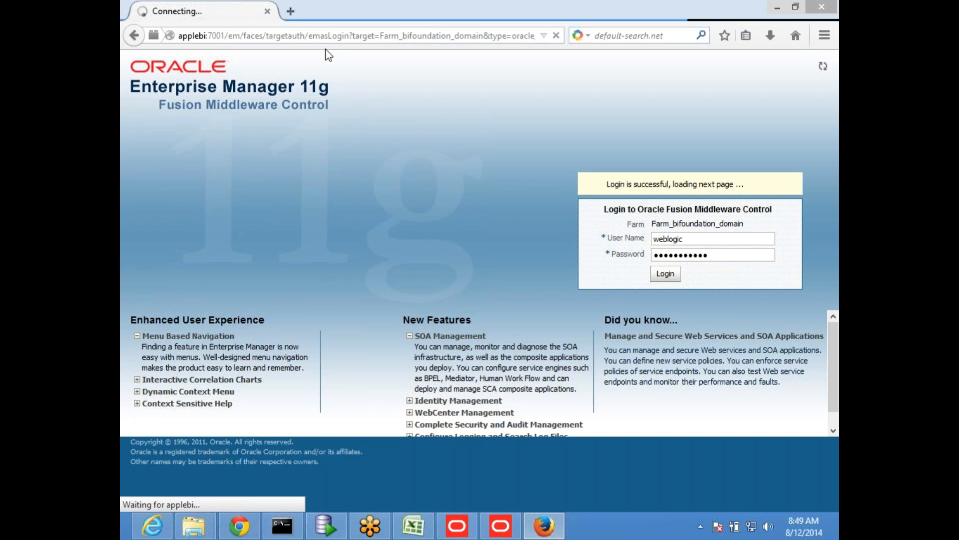
- Open a spare browser tab, return to Enterprise Manager, and check the coreapplication instance's repository deployment before opening its overview
{"action": "left_click", "coordinate": [290, 11]}
{"action": "left_click", "coordinate": [208, 12]}
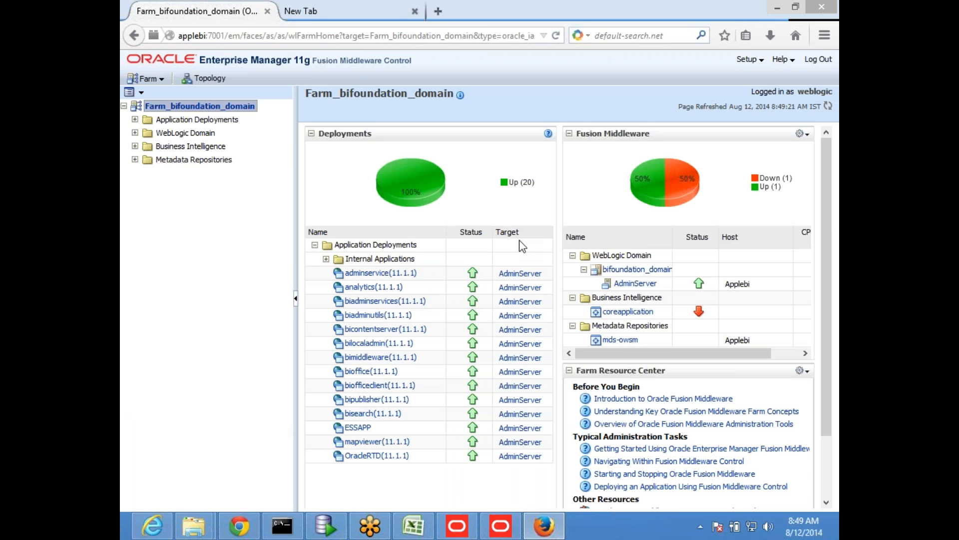
{"action": "left_click", "coordinate": [628, 312]}
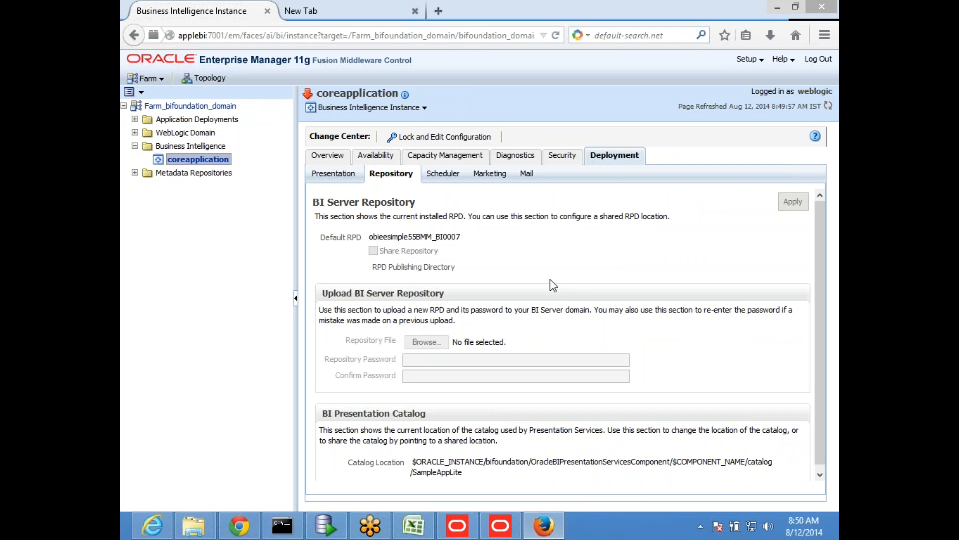
{"action": "scroll", "coordinate": [550, 280], "scroll_direction": "down", "scroll_amount": 2}
{"action": "left_click", "coordinate": [327, 156]}
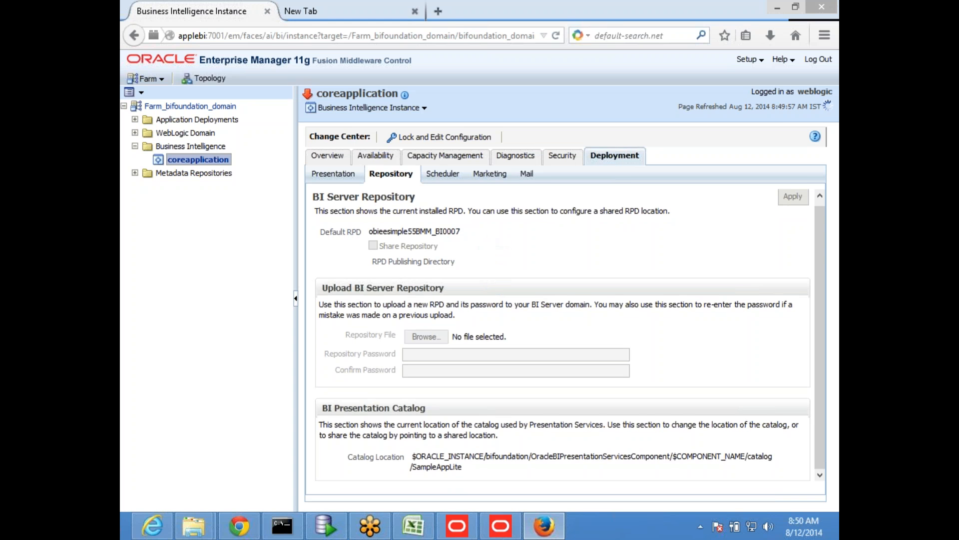
- Open a new maximized File Explorer window and browse to C:\Obiee_middleware\instances\instance1
{"action": "right_click", "coordinate": [194, 526]}
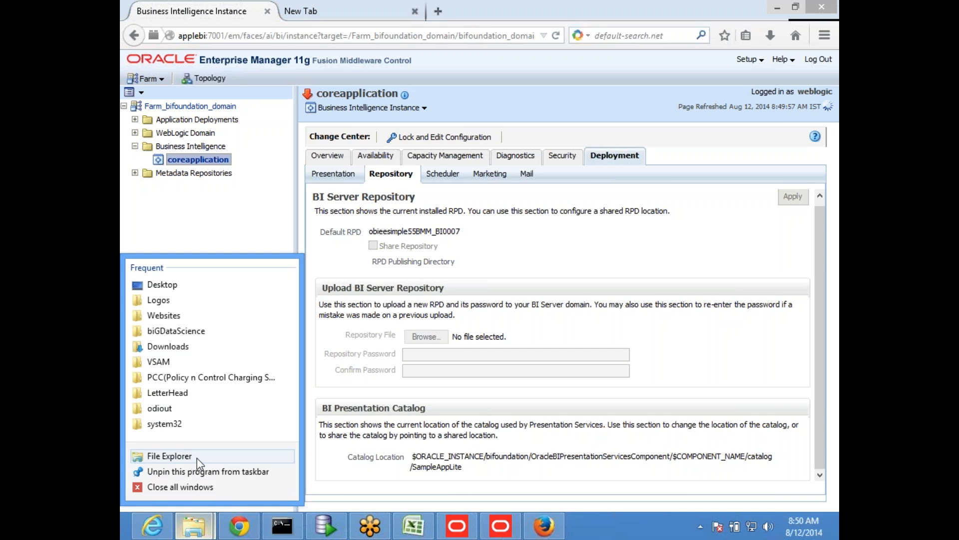
{"action": "left_click", "coordinate": [199, 461]}
{"action": "left_click", "coordinate": [317, 289]}
{"action": "double_click", "coordinate": [495, 26]}
{"action": "left_click", "coordinate": [413, 237]}
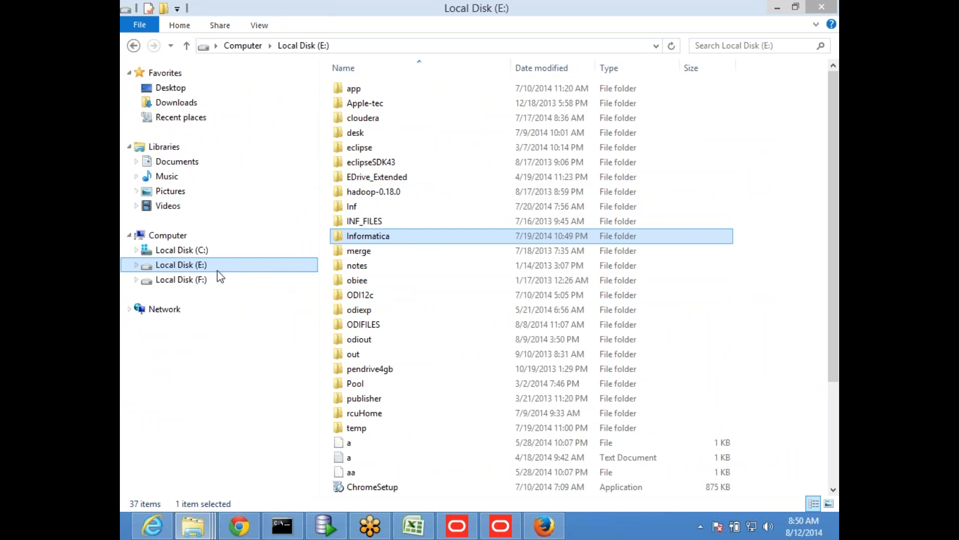
{"action": "left_click", "coordinate": [181, 250]}
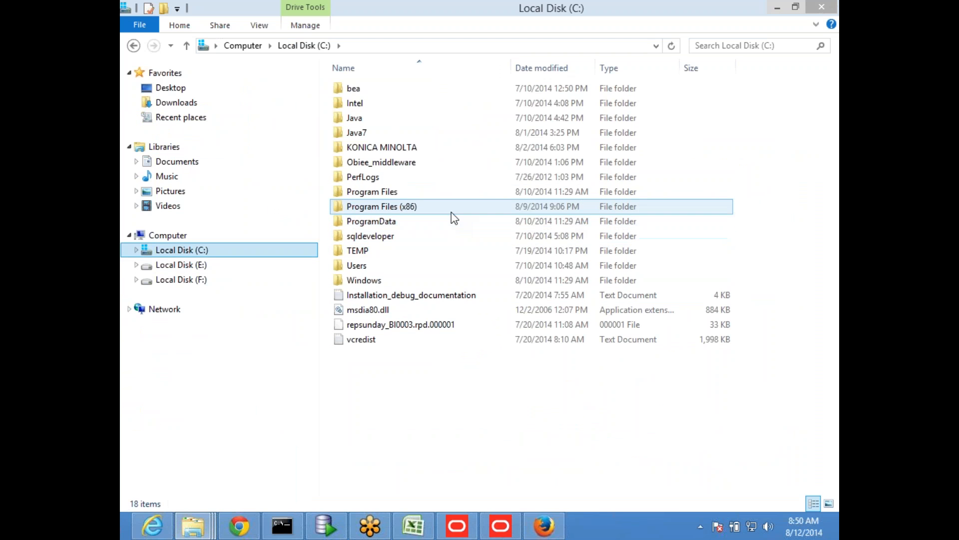
{"action": "double_click", "coordinate": [413, 165]}
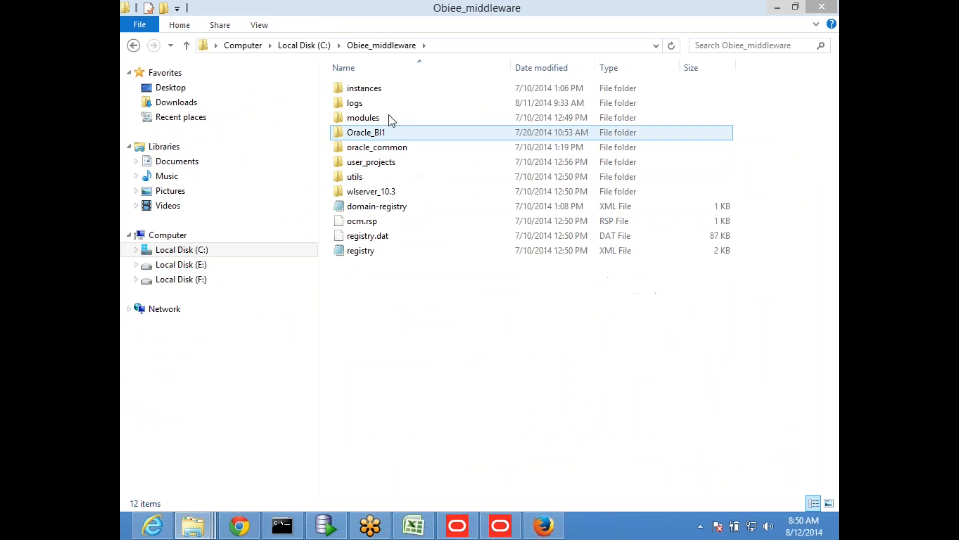
{"action": "double_click", "coordinate": [409, 89]}
{"action": "double_click", "coordinate": [408, 93]}
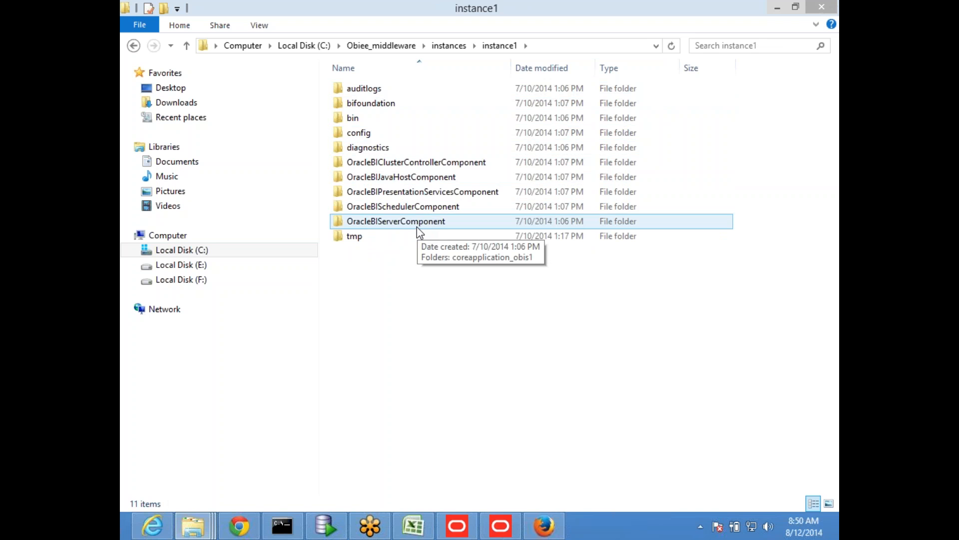
{"action": "left_click", "coordinate": [417, 224]}
{"action": "double_click", "coordinate": [422, 225]}
{"action": "double_click", "coordinate": [405, 91]}
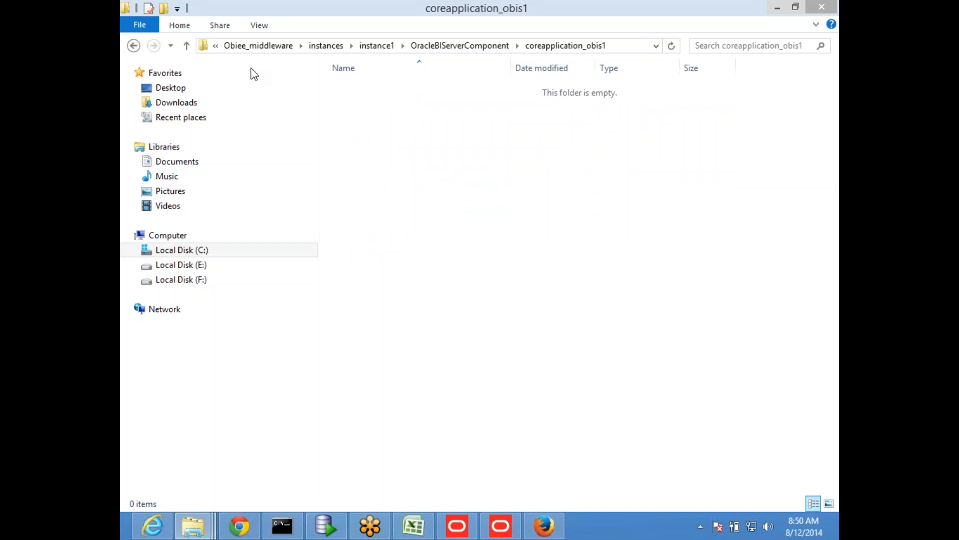
{"action": "left_click", "coordinate": [186, 46]}
{"action": "left_click", "coordinate": [186, 45]}
{"action": "double_click", "coordinate": [368, 101]}
{"action": "left_click", "coordinate": [394, 178]}
{"action": "double_click", "coordinate": [394, 178]}
{"action": "double_click", "coordinate": [392, 93]}
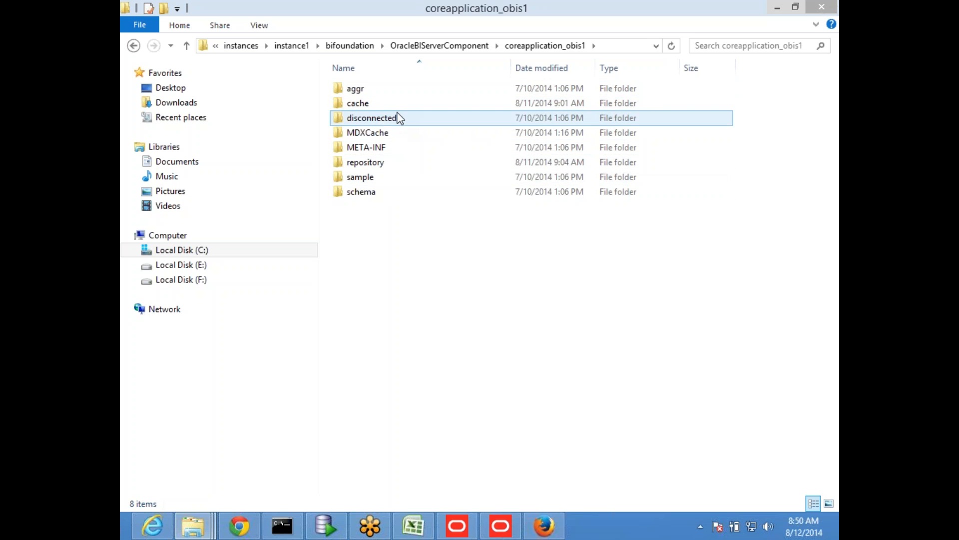
{"action": "left_click", "coordinate": [187, 46]}
{"action": "left_click", "coordinate": [187, 46]}
{"action": "left_click", "coordinate": [187, 46]}
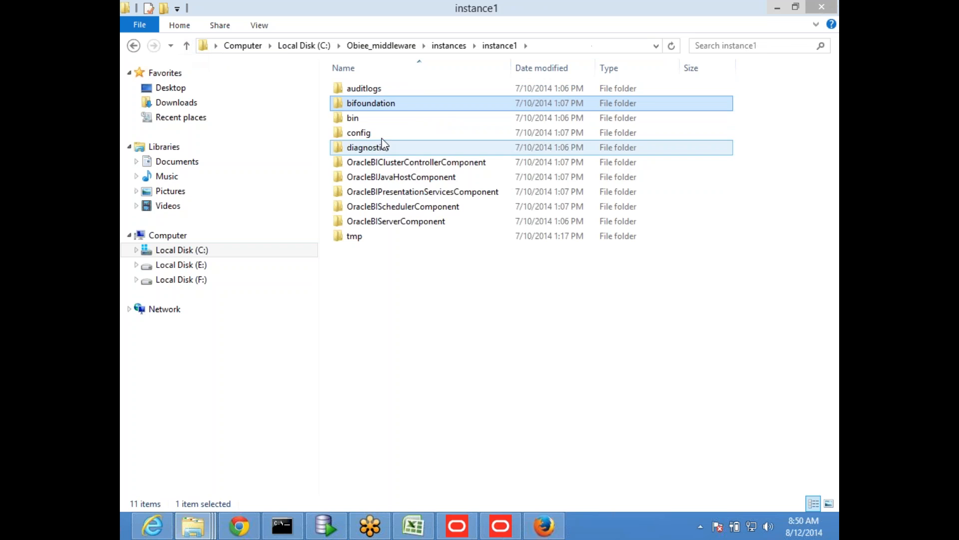
- Browse to diagnostics\logs\OracleBIServerComponent\coreapplication_obis1 and locate the current nqserver log among the text files
{"action": "double_click", "coordinate": [407, 146]}
{"action": "double_click", "coordinate": [378, 92]}
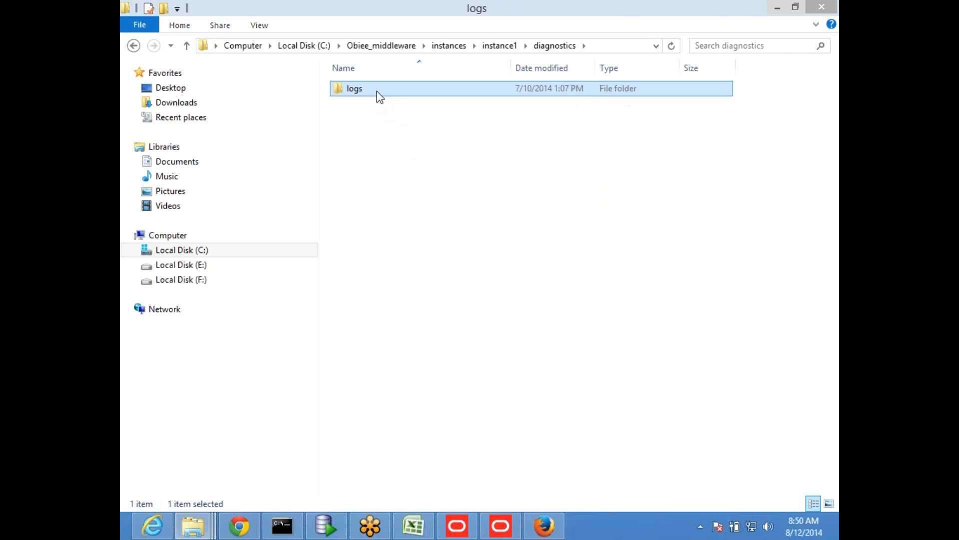
{"action": "double_click", "coordinate": [408, 191]}
{"action": "double_click", "coordinate": [382, 91]}
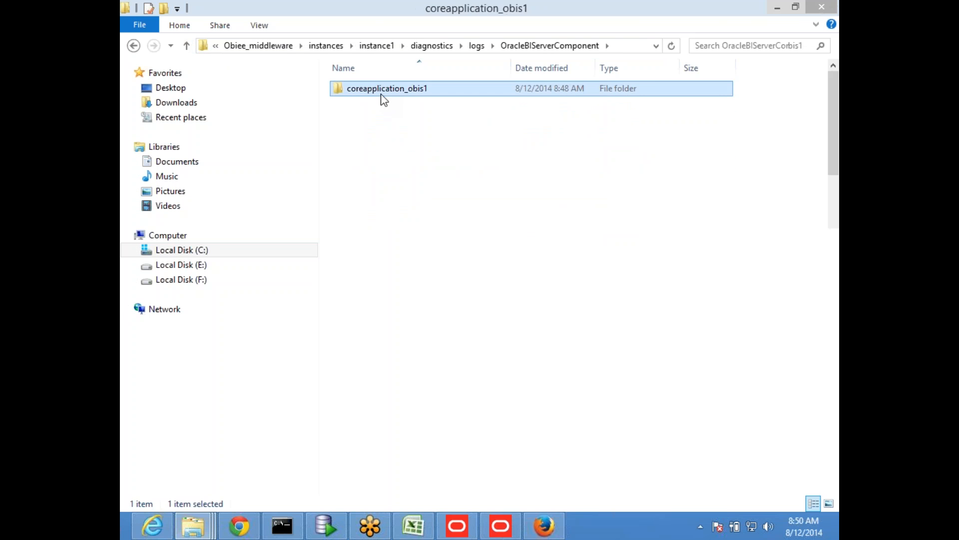
{"action": "scroll", "coordinate": [472, 272], "scroll_direction": "down", "scroll_amount": 8}
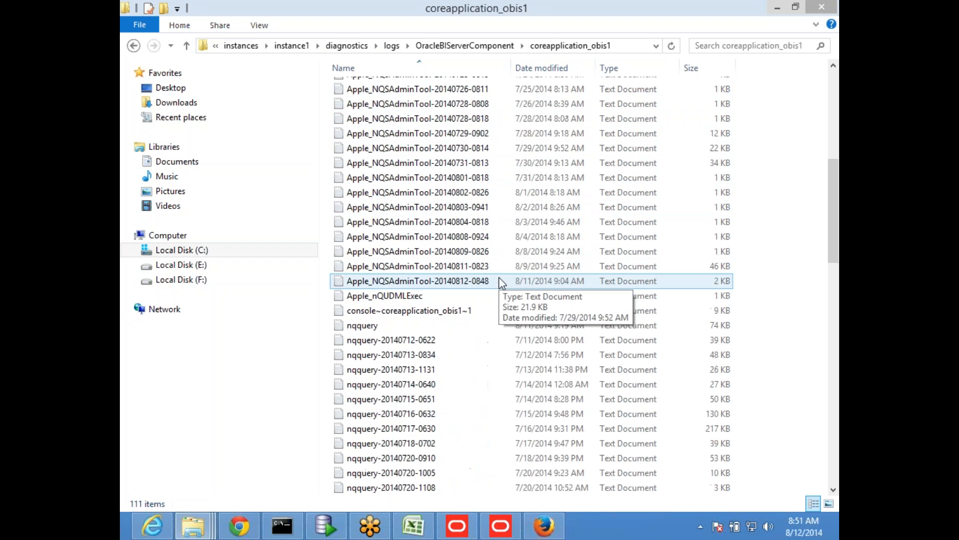
{"action": "scroll", "coordinate": [411, 333], "scroll_direction": "down", "scroll_amount": 10}
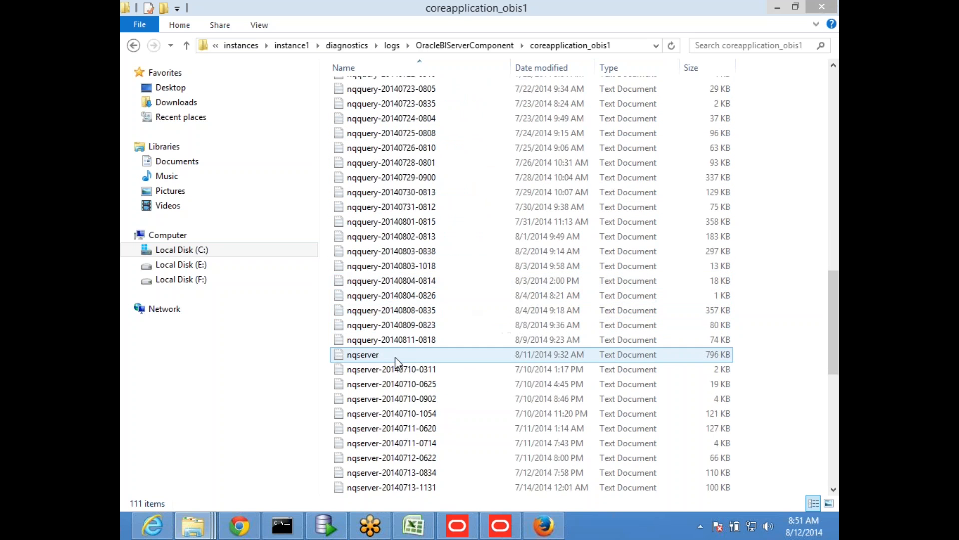
- Open the nqserver log in a maximized Notepad window and examine the entries at its end
{"action": "double_click", "coordinate": [388, 356]}
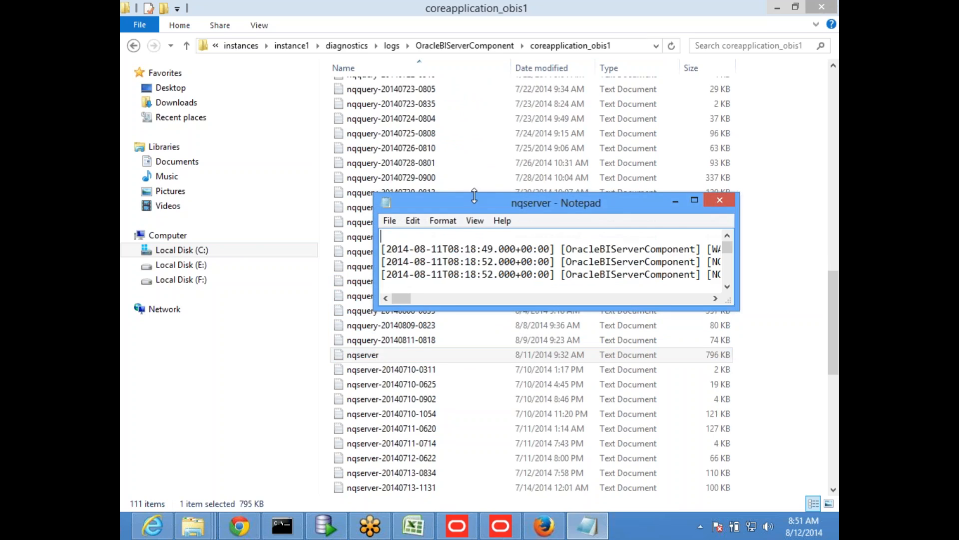
{"action": "double_click", "coordinate": [477, 203]}
{"action": "scroll", "coordinate": [829, 310], "scroll_direction": "down", "scroll_amount": 15}
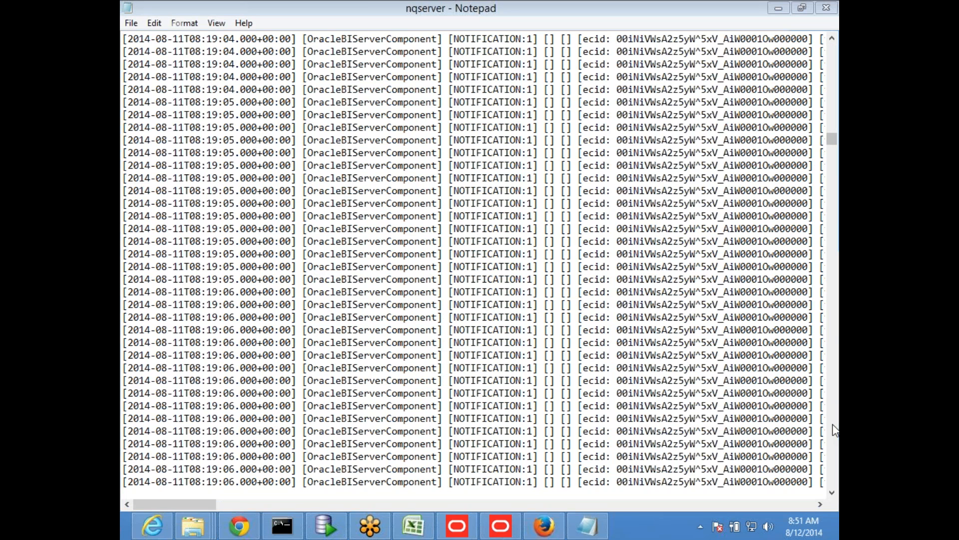
{"action": "scroll", "coordinate": [835, 429], "scroll_direction": "down", "scroll_amount": 15}
{"action": "scroll", "coordinate": [834, 429], "scroll_direction": "down", "scroll_amount": 20}
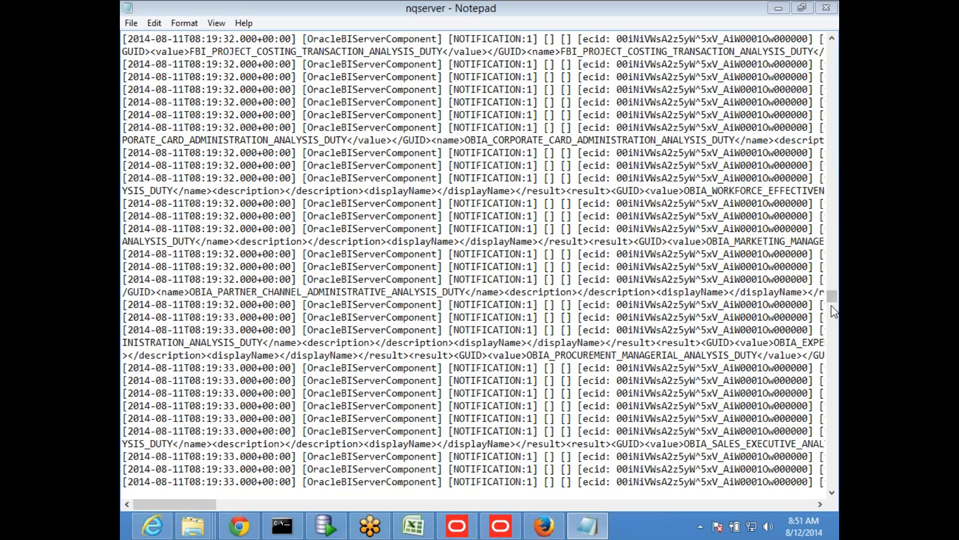
{"action": "scroll", "coordinate": [830, 448], "scroll_direction": "down", "scroll_amount": 10}
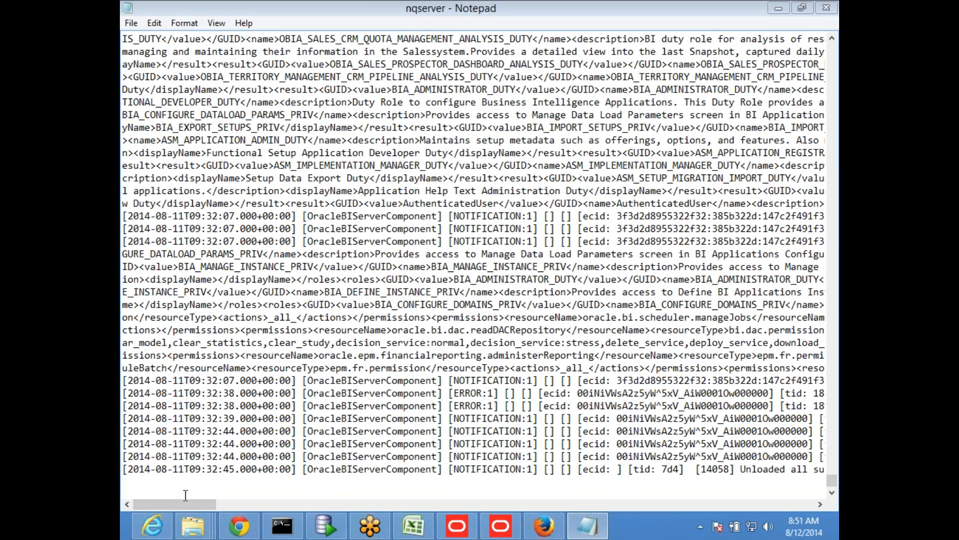
{"action": "left_click_drag", "start_coordinate": [181, 505], "coordinate": [149, 505]}
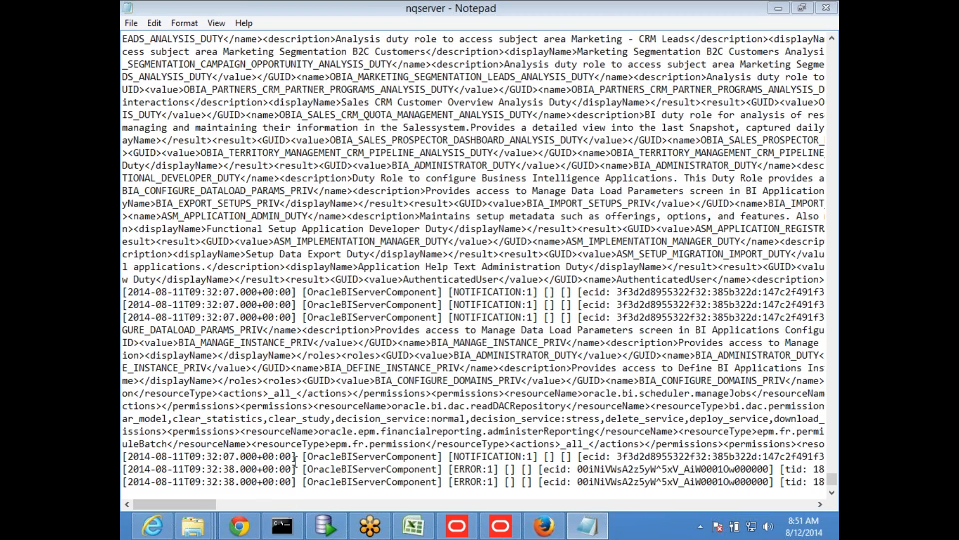
- Switch to Enterprise Manager in Firefox and try to start all BI components of the coreapplication instance
{"action": "left_click", "coordinate": [544, 526]}
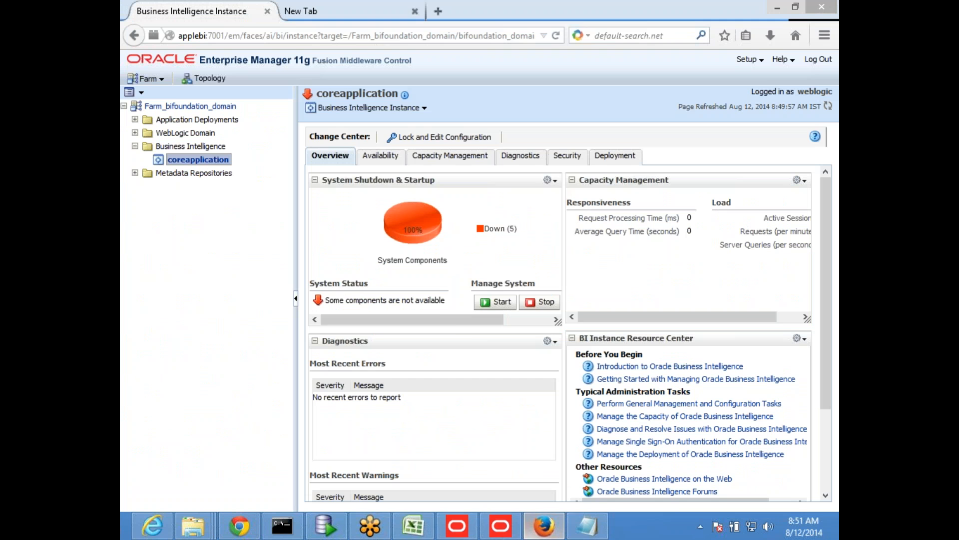
{"action": "left_click_drag", "start_coordinate": [504, 319], "coordinate": [550, 329]}
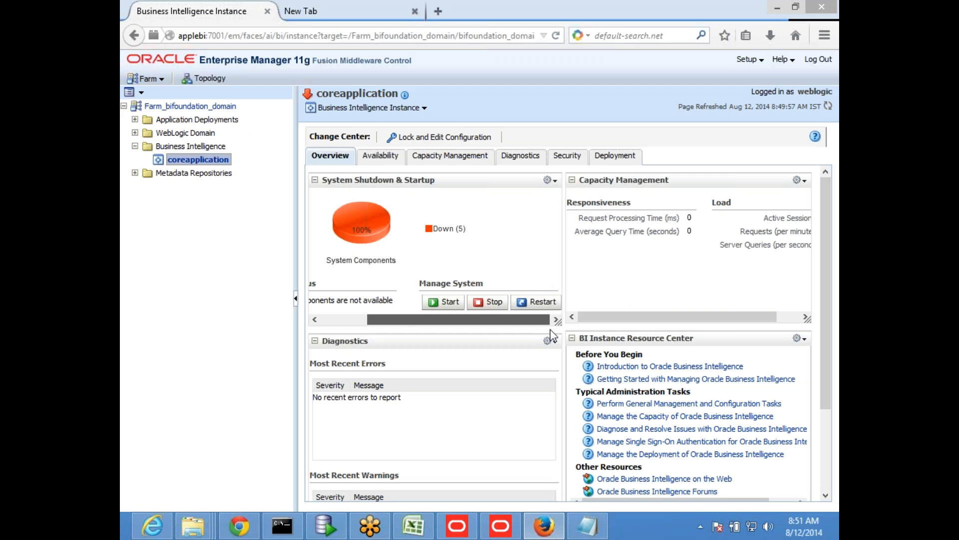
{"action": "left_click", "coordinate": [450, 301]}
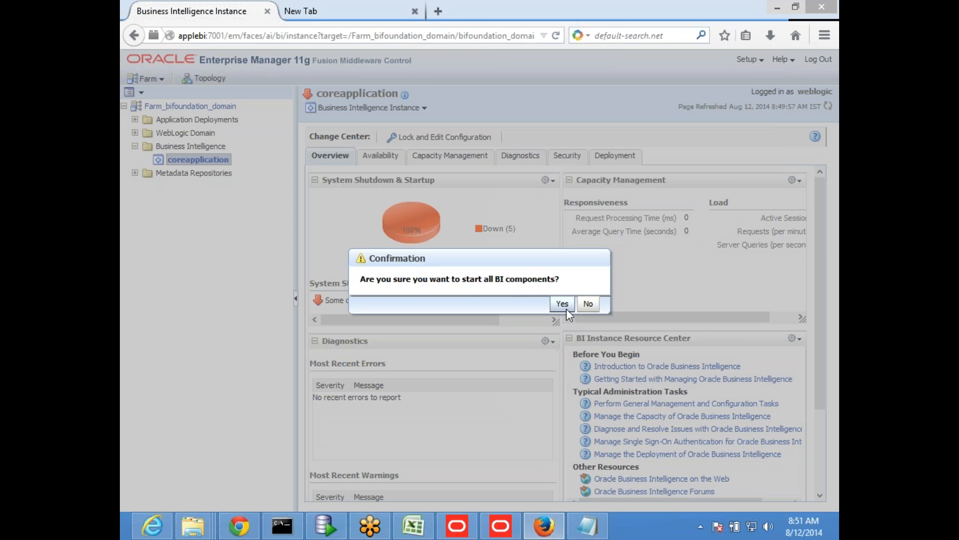
{"action": "left_click", "coordinate": [564, 305]}
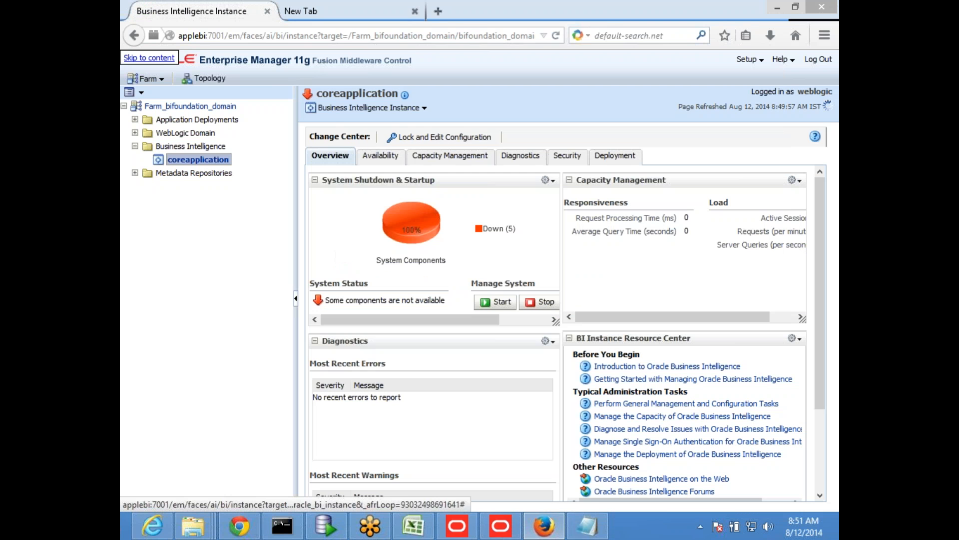
- Switch to the nqserver log in Notepad and examine its last entries along their full line length
{"action": "left_click", "coordinate": [588, 526]}
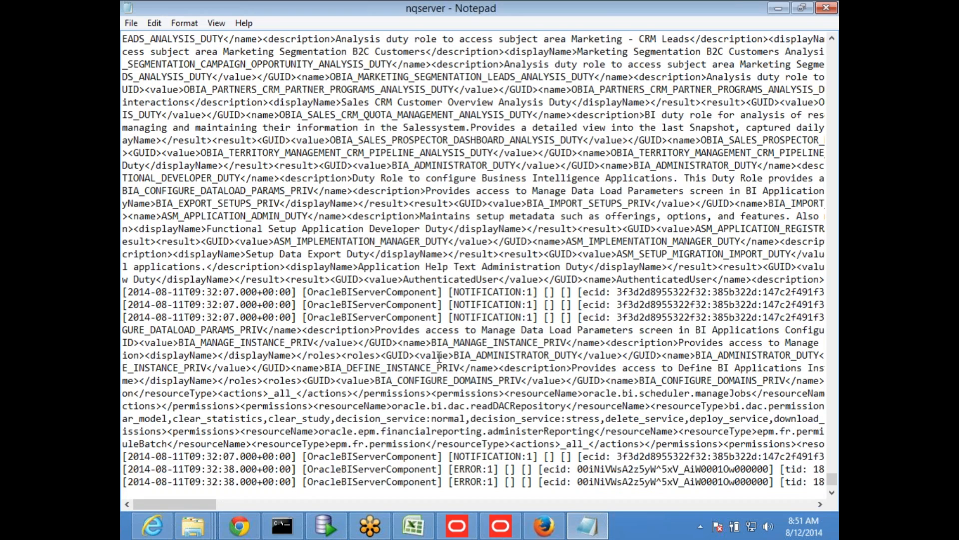
{"action": "left_click_drag", "start_coordinate": [193, 505], "coordinate": [352, 494]}
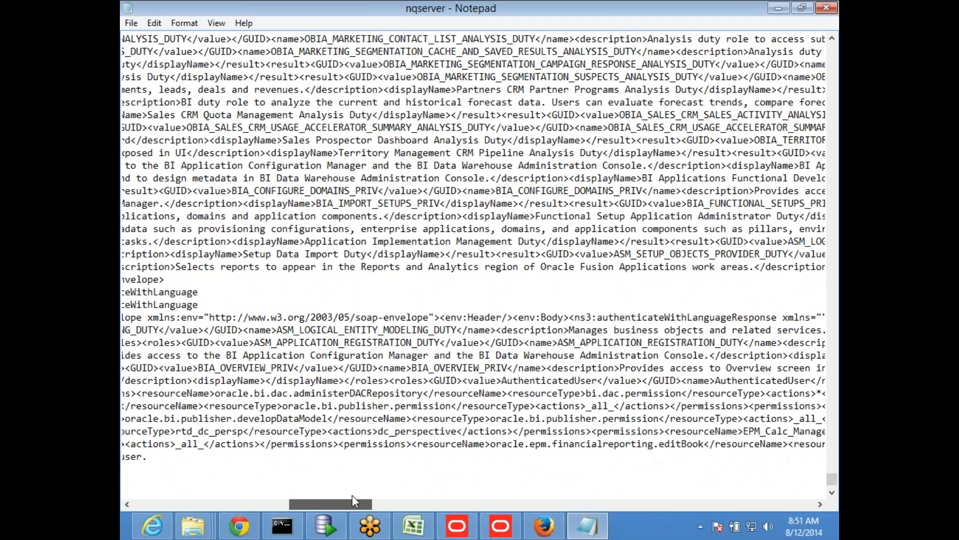
{"action": "left_click_drag", "start_coordinate": [351, 495], "coordinate": [131, 501]}
{"action": "scroll", "coordinate": [395, 376], "scroll_direction": "up", "scroll_amount": 20}
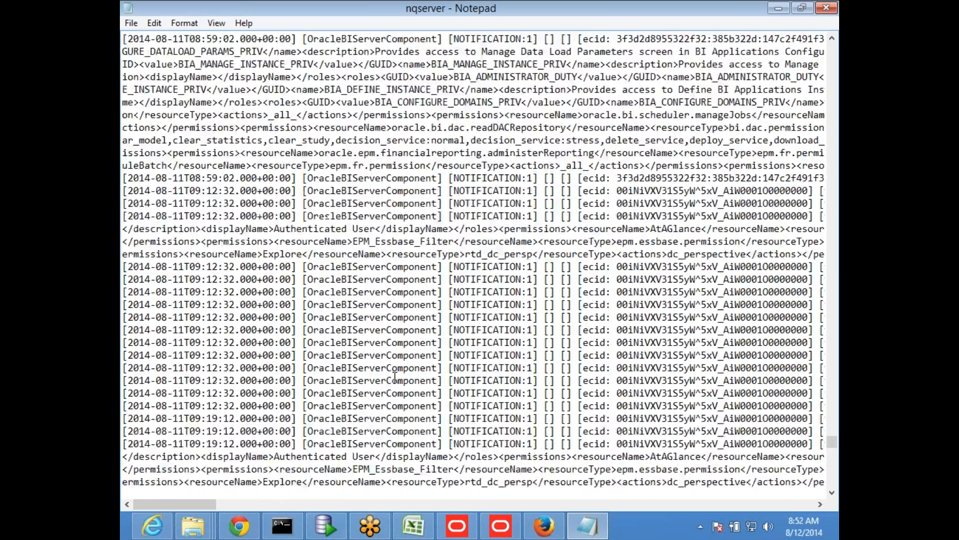
{"action": "scroll", "coordinate": [394, 376], "scroll_direction": "down", "scroll_amount": 3}
{"action": "mouse_move", "coordinate": [208, 504]}
{"action": "left_mouse_down"}
{"action": "mouse_move", "coordinate": [372, 507]}
{"action": "mouse_move", "coordinate": [205, 504]}
{"action": "left_mouse_up"}
{"action": "scroll", "coordinate": [414, 342], "scroll_direction": "down", "scroll_amount": 5}
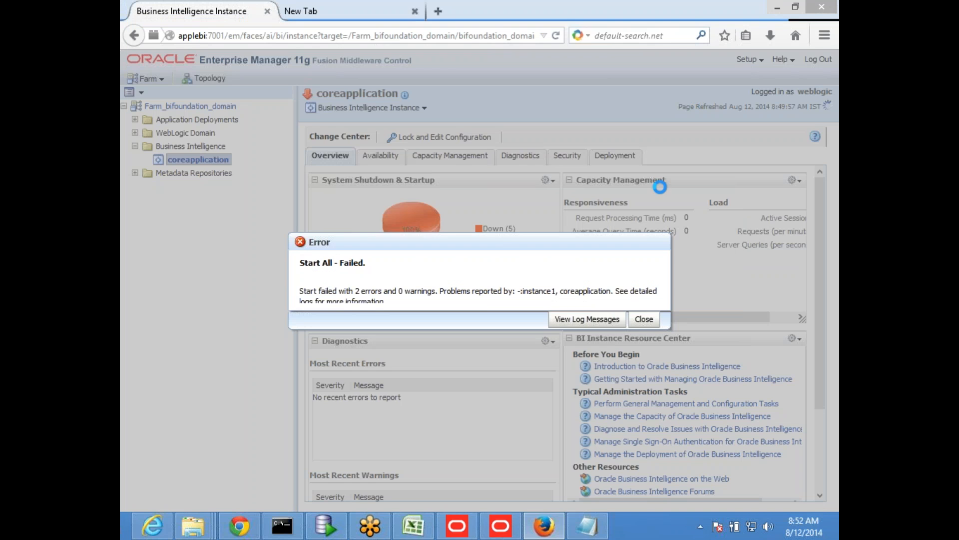
- Request the log messages for the failed component start and close the open nqserver log
{"action": "left_click", "coordinate": [581, 322]}
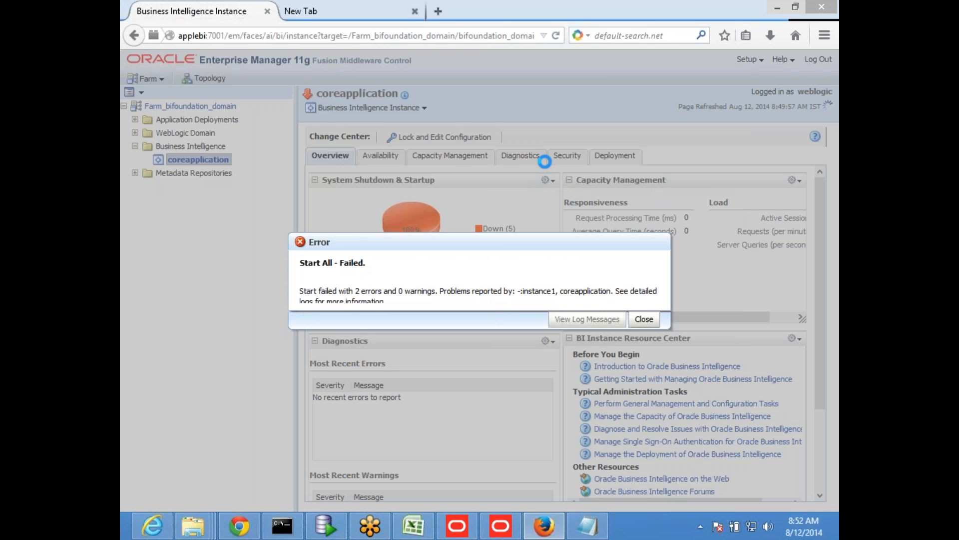
{"action": "left_click", "coordinate": [587, 526]}
{"action": "left_click", "coordinate": [817, 11]}
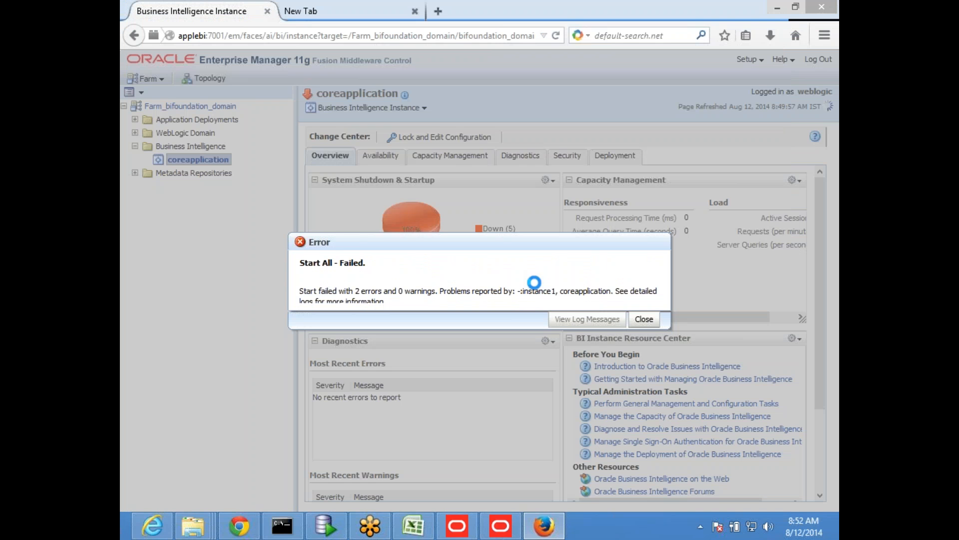
- Reopen the nqserver log from the coreapplication_obis1 folder and maximize its Notepad window
{"action": "mouse_move", "coordinate": [206, 531]}
{"action": "left_click", "coordinate": [500, 464]}
{"action": "double_click", "coordinate": [398, 354]}
{"action": "double_click", "coordinate": [485, 203]}
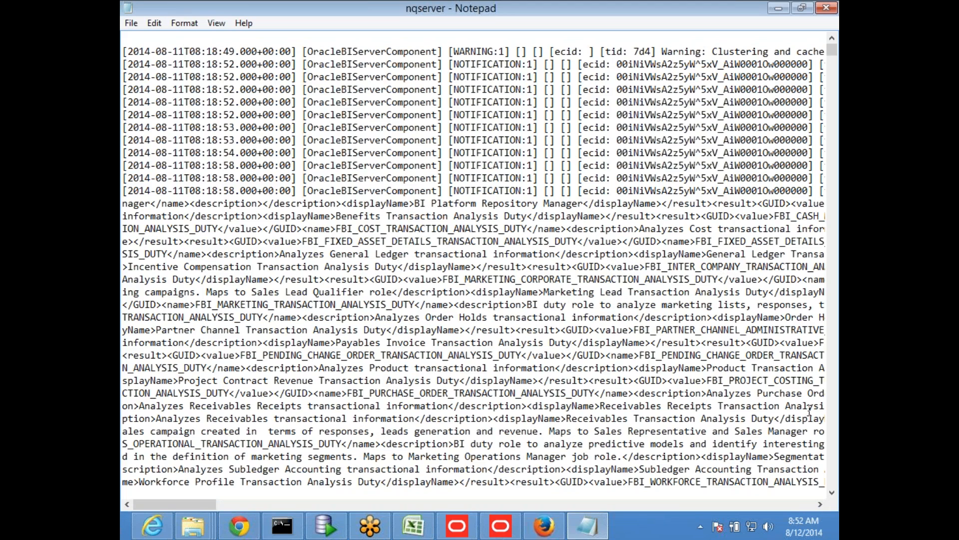
- Examine the entries at the end of the nqserver log, and minimize the log window
{"action": "left_click", "coordinate": [833, 453]}
{"action": "left_click", "coordinate": [833, 457]}
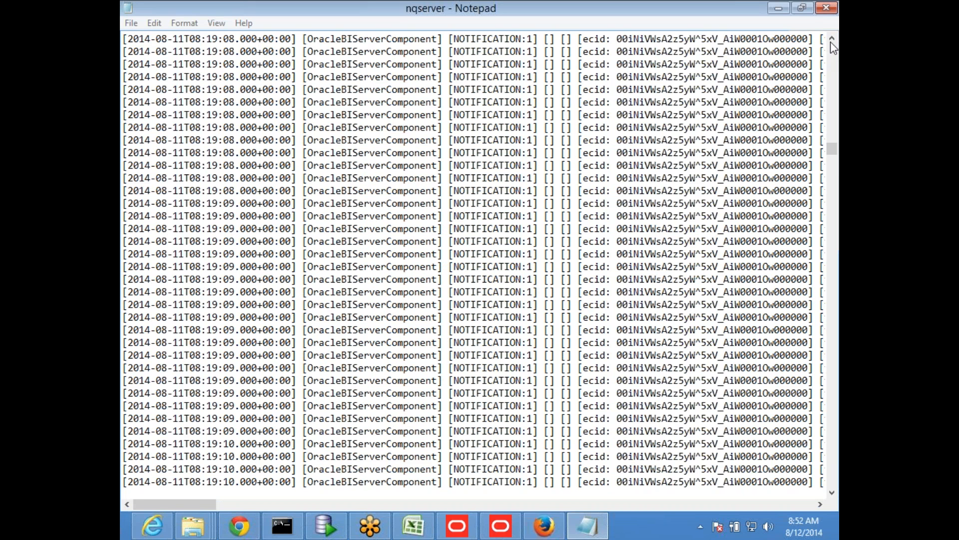
{"action": "left_click", "coordinate": [833, 60]}
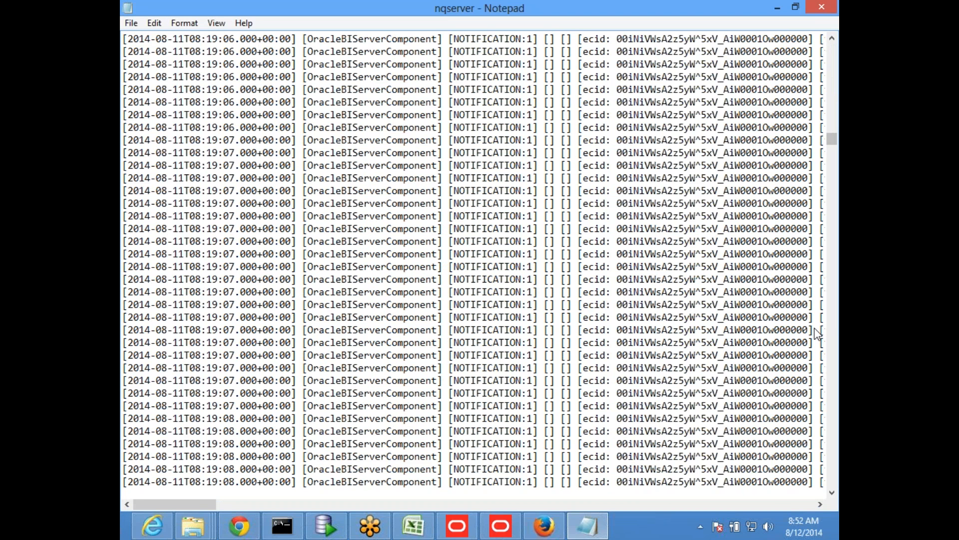
{"action": "left_click", "coordinate": [828, 128]}
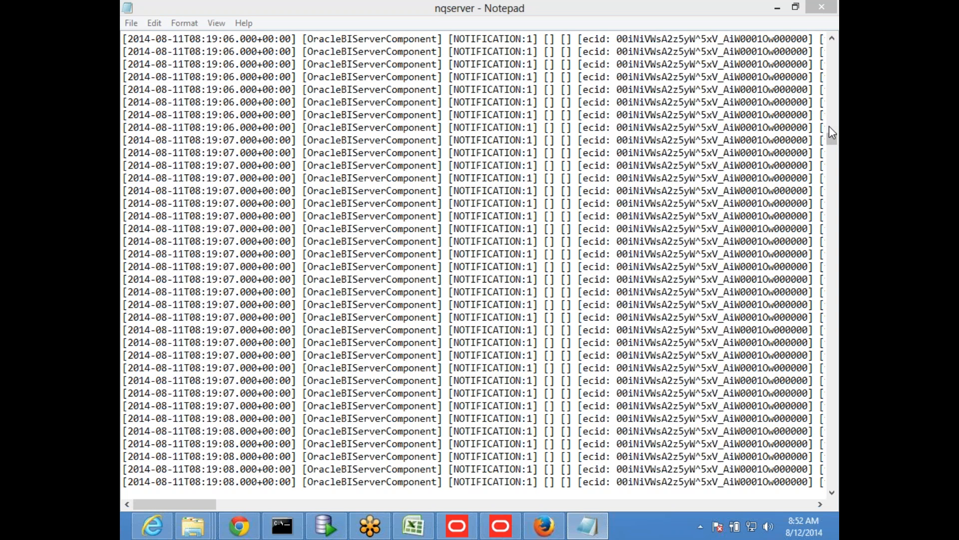
{"action": "left_click_drag", "start_coordinate": [829, 131], "coordinate": [837, 388]}
{"action": "scroll", "coordinate": [837, 419], "scroll_direction": "down", "scroll_amount": 20}
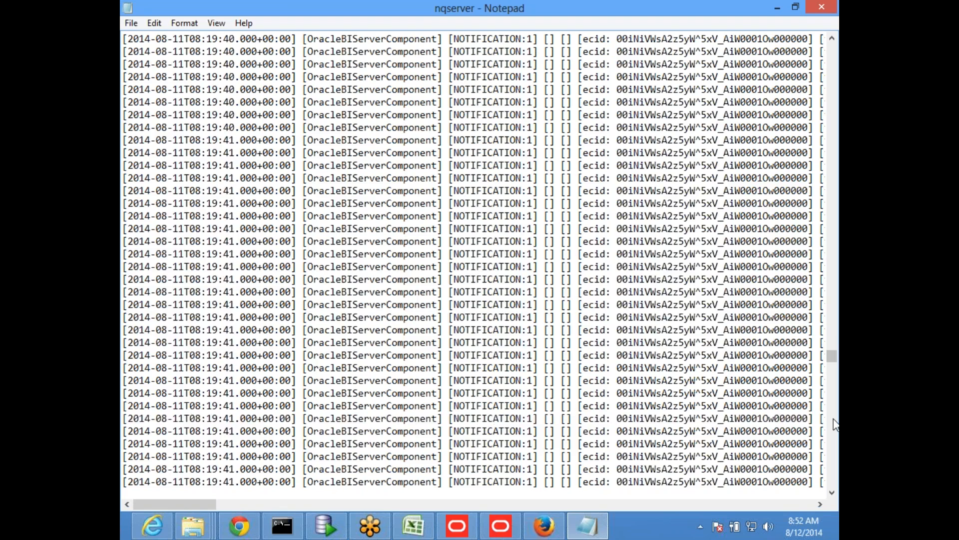
{"action": "left_click_drag", "start_coordinate": [832, 383], "coordinate": [832, 482]}
{"action": "left_click_drag", "start_coordinate": [196, 504], "coordinate": [139, 485]}
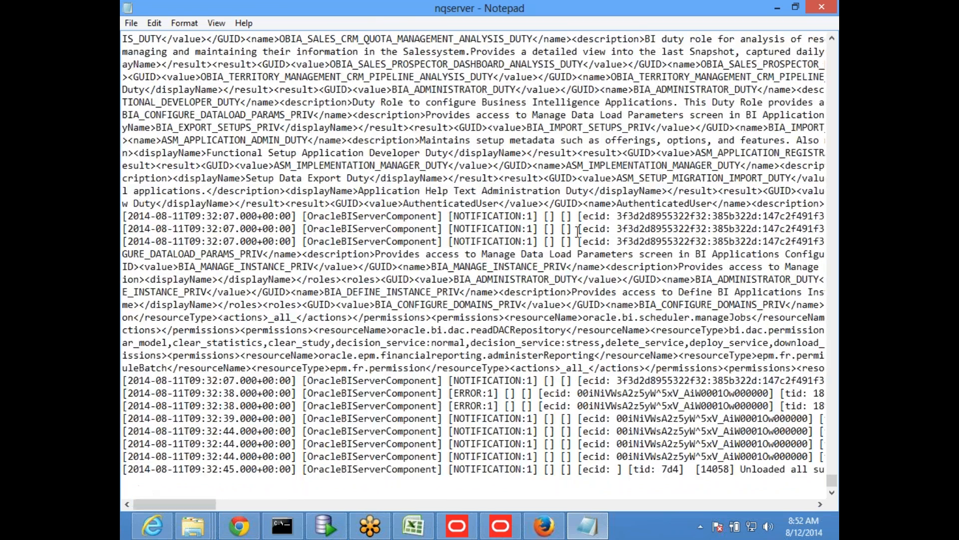
{"action": "left_click", "coordinate": [777, 8]}
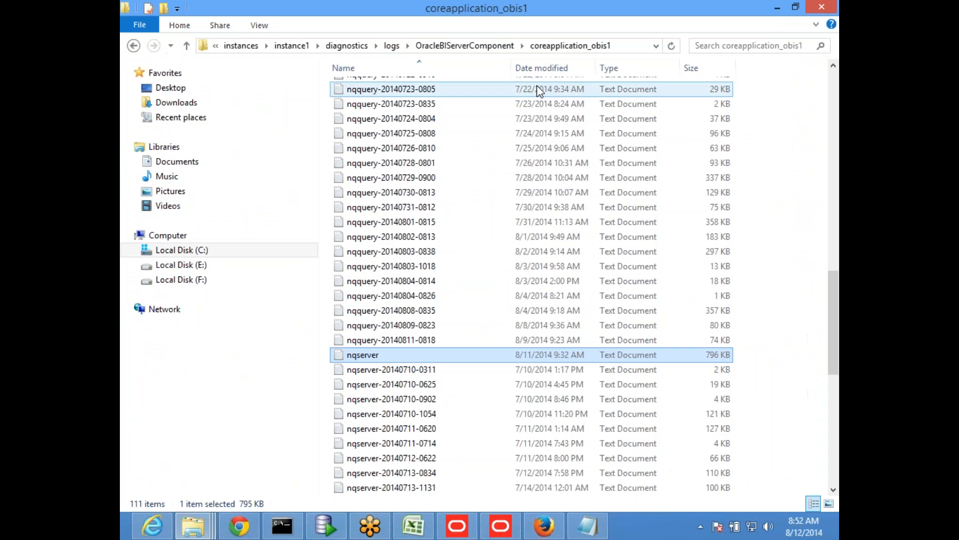
- Switch to Enterprise Manager in Firefox and go from the log messages to the coreapplication instance
{"action": "left_click", "coordinate": [502, 527]}
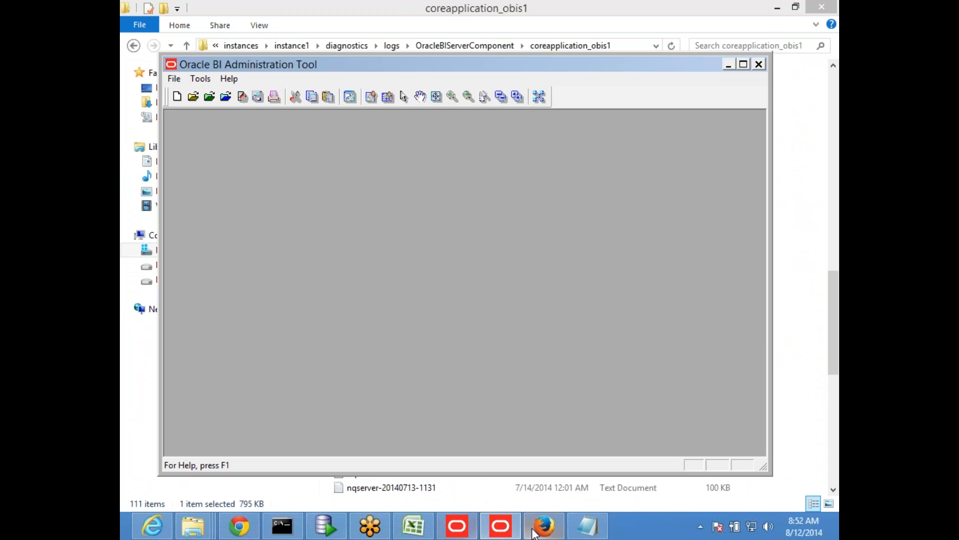
{"action": "left_click", "coordinate": [544, 525]}
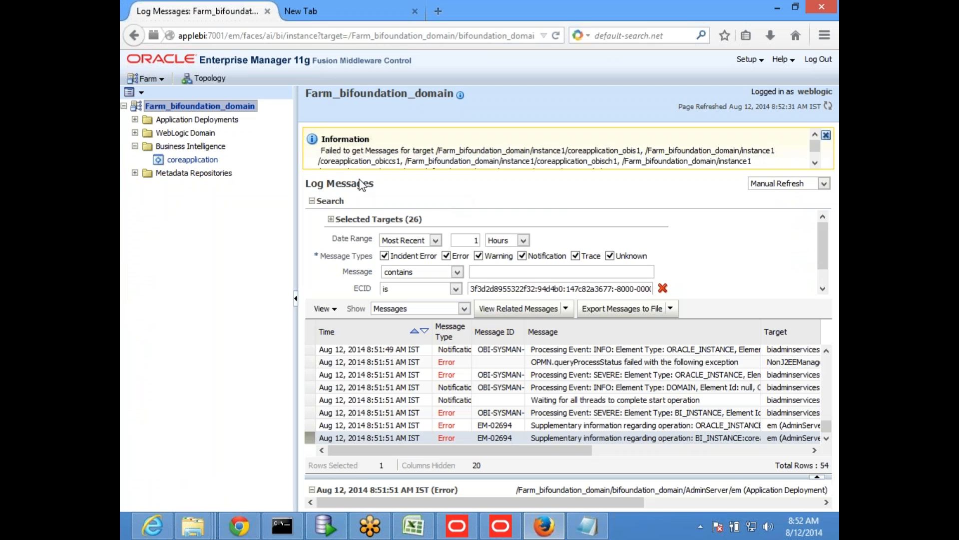
{"action": "left_click", "coordinate": [195, 161]}
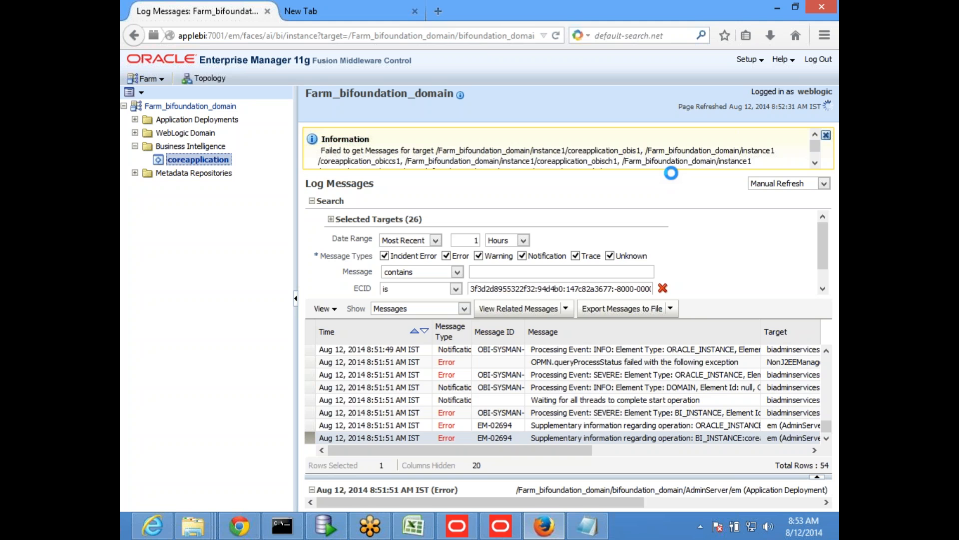
{"action": "left_click_drag", "start_coordinate": [586, 450], "coordinate": [641, 454]}
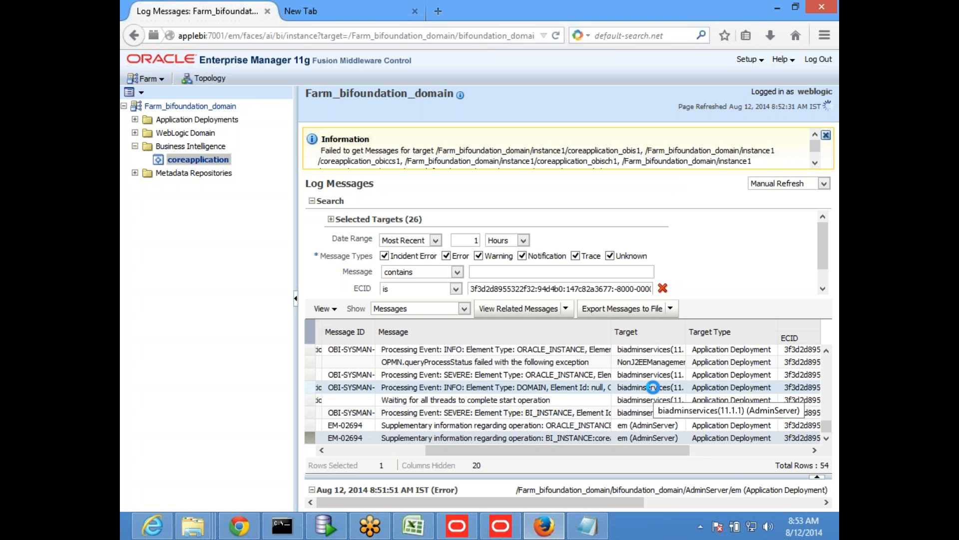
- Switch to the nqserver log in Notepad, read its last entries along their line length and close it
{"action": "left_click", "coordinate": [592, 528]}
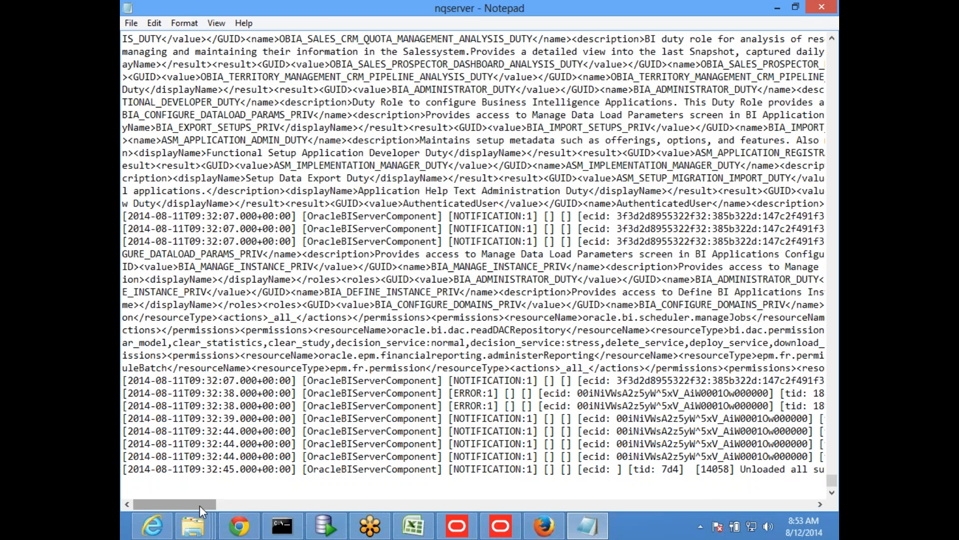
{"action": "left_click_drag", "start_coordinate": [200, 505], "coordinate": [276, 505]}
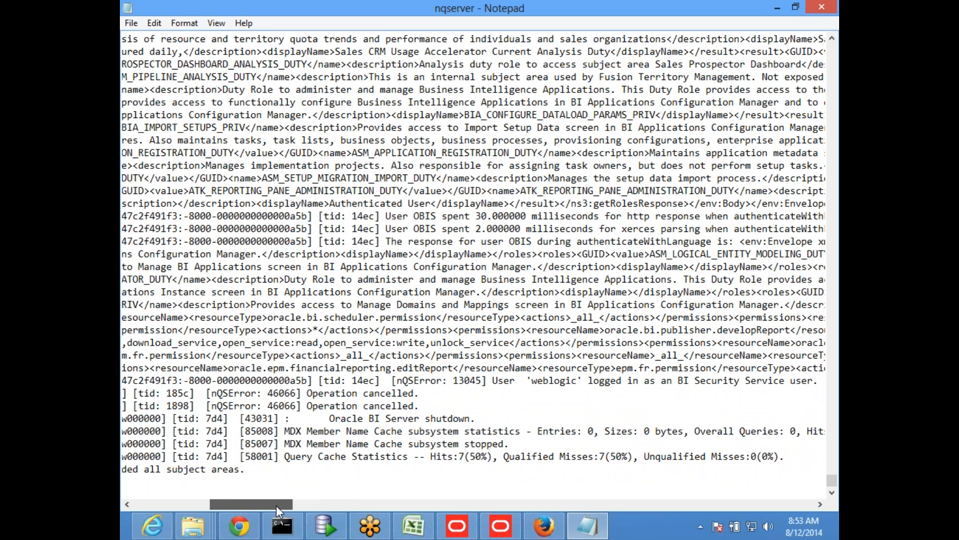
{"action": "mouse_move", "coordinate": [275, 505]}
{"action": "left_mouse_down"}
{"action": "mouse_move", "coordinate": [266, 508]}
{"action": "mouse_move", "coordinate": [281, 504]}
{"action": "left_mouse_up"}
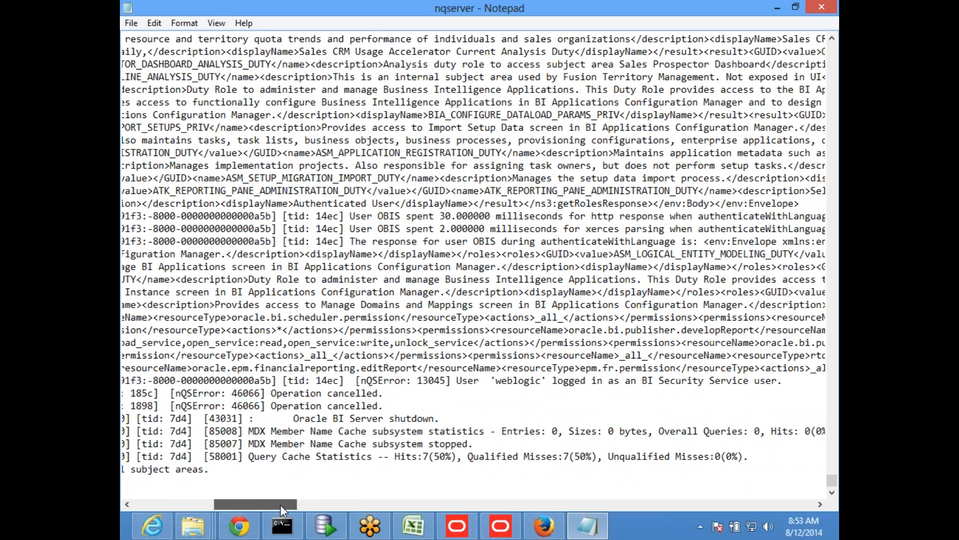
{"action": "left_click", "coordinate": [196, 504]}
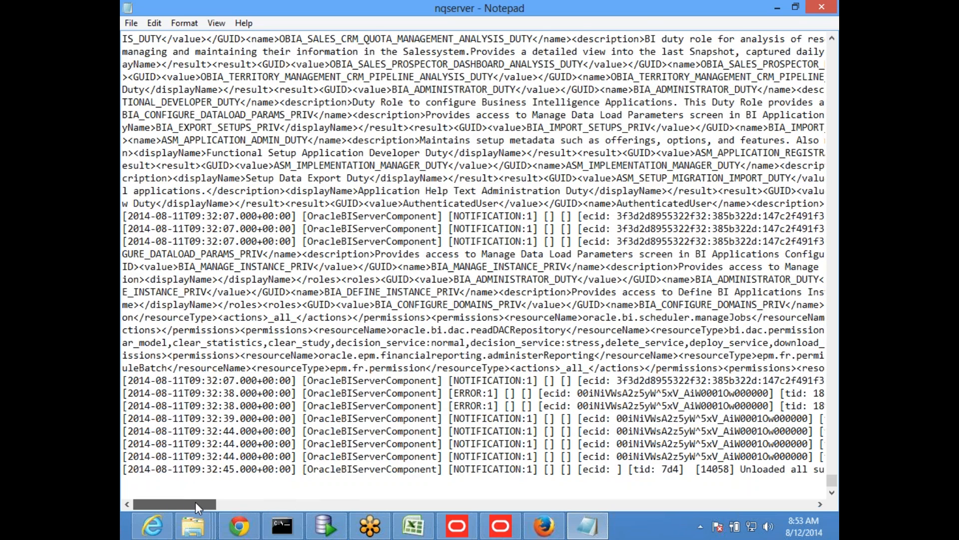
{"action": "left_click", "coordinate": [822, 11]}
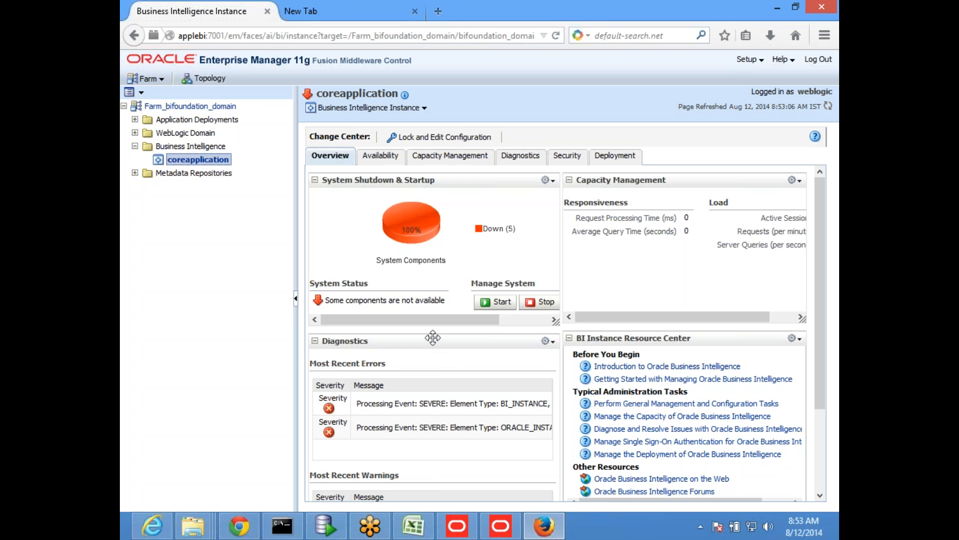
- Collapse the Diagnostics section of the coreapplication overview and look over the rest of the page
{"action": "left_click", "coordinate": [315, 340]}
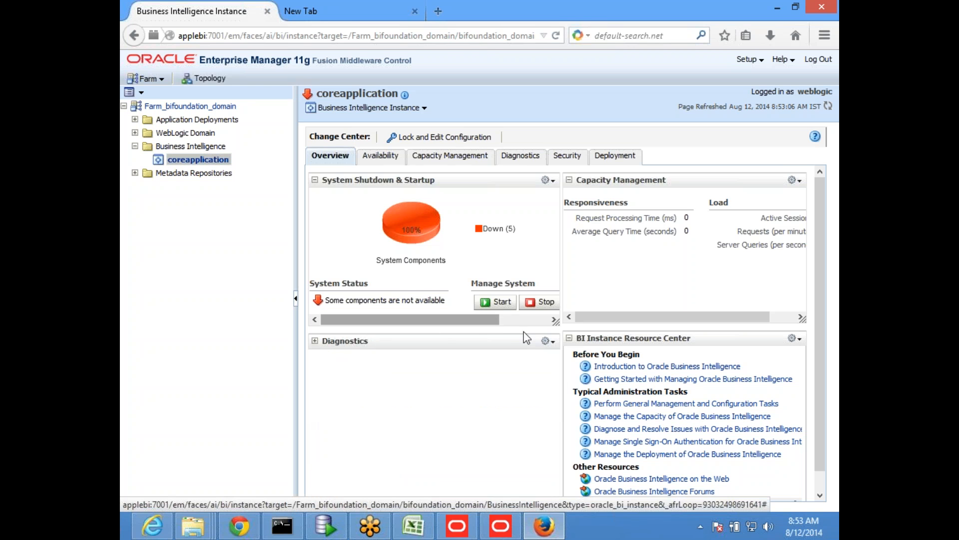
{"action": "left_click_drag", "start_coordinate": [495, 320], "coordinate": [453, 333]}
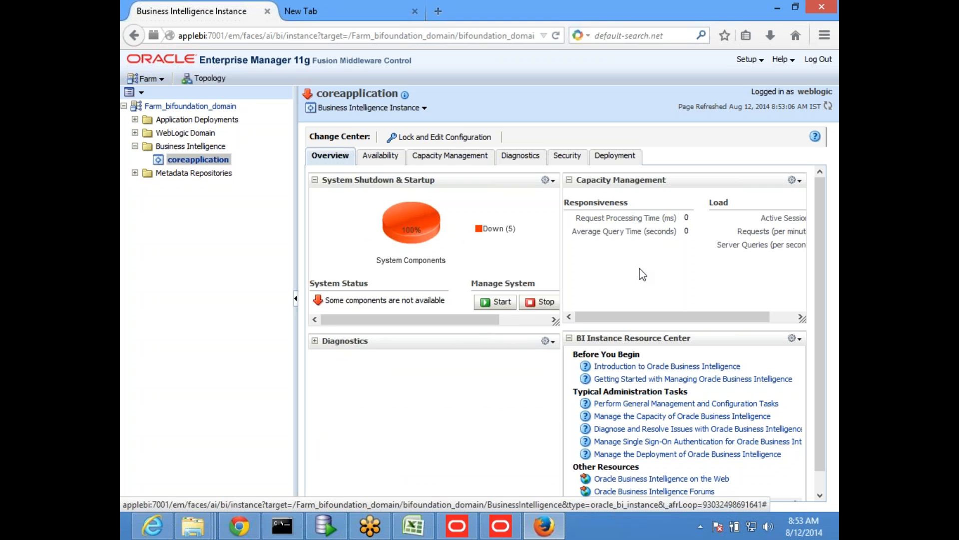
{"action": "scroll", "coordinate": [642, 273], "scroll_direction": "down", "scroll_amount": 1}
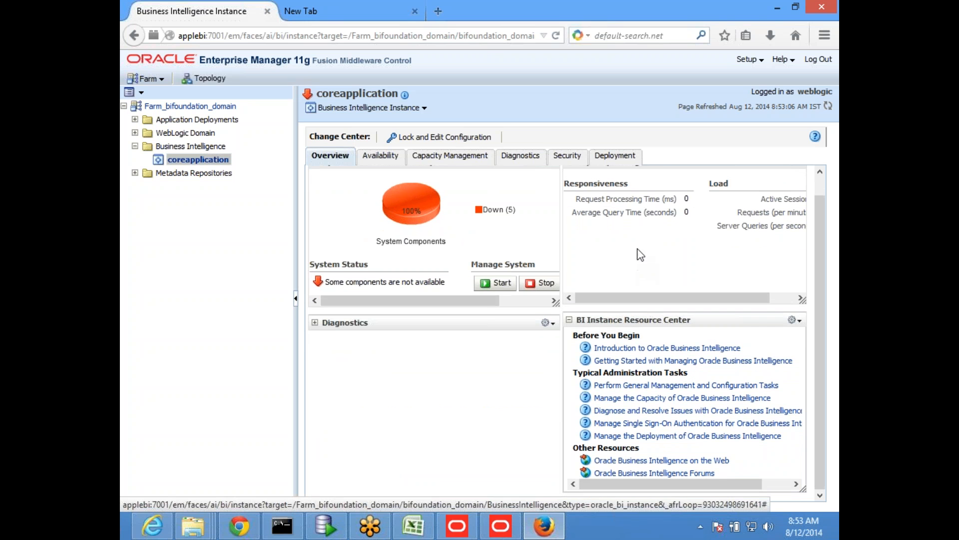
{"action": "scroll", "coordinate": [661, 227], "scroll_direction": "up", "scroll_amount": 1}
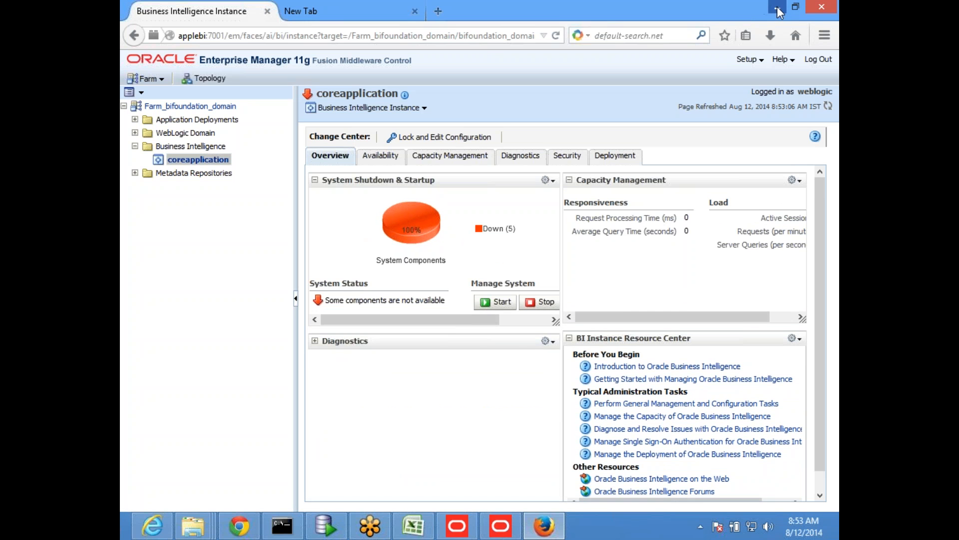
- Exit the Oracle BI Administration Tool and close the coreapplication_obis1 log folder
{"action": "left_click", "coordinate": [776, 9]}
{"action": "left_click", "coordinate": [173, 79]}
{"action": "mouse_move", "coordinate": [256, 107]}
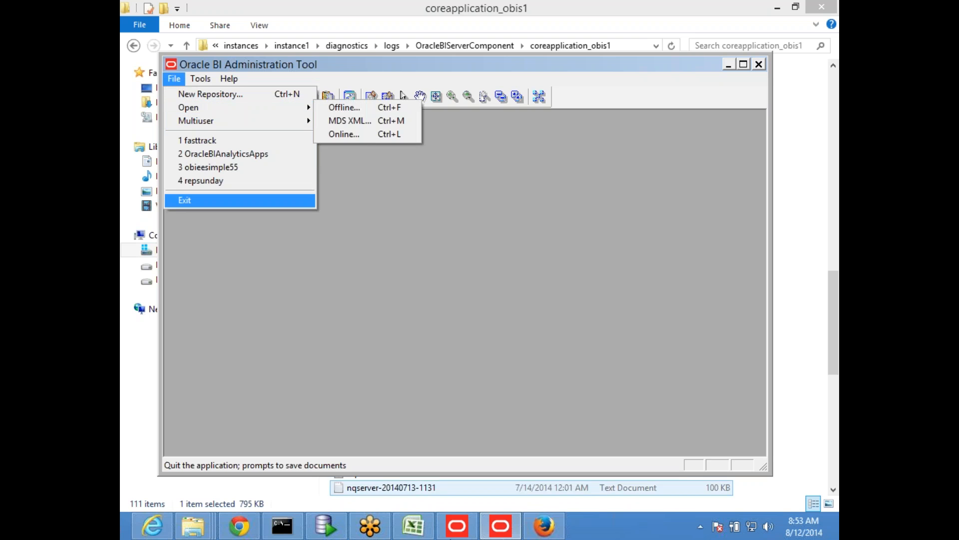
{"action": "left_click", "coordinate": [200, 199]}
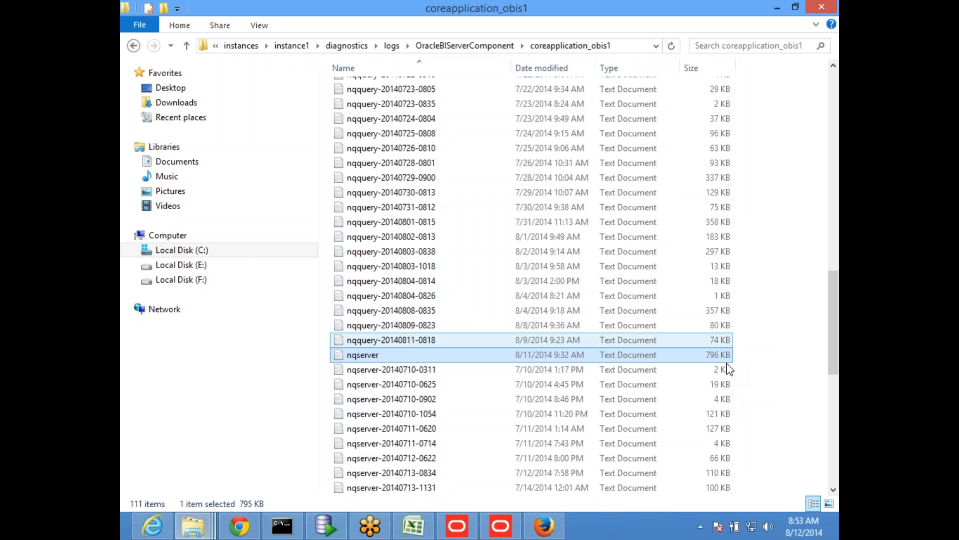
{"action": "left_click", "coordinate": [823, 7]}
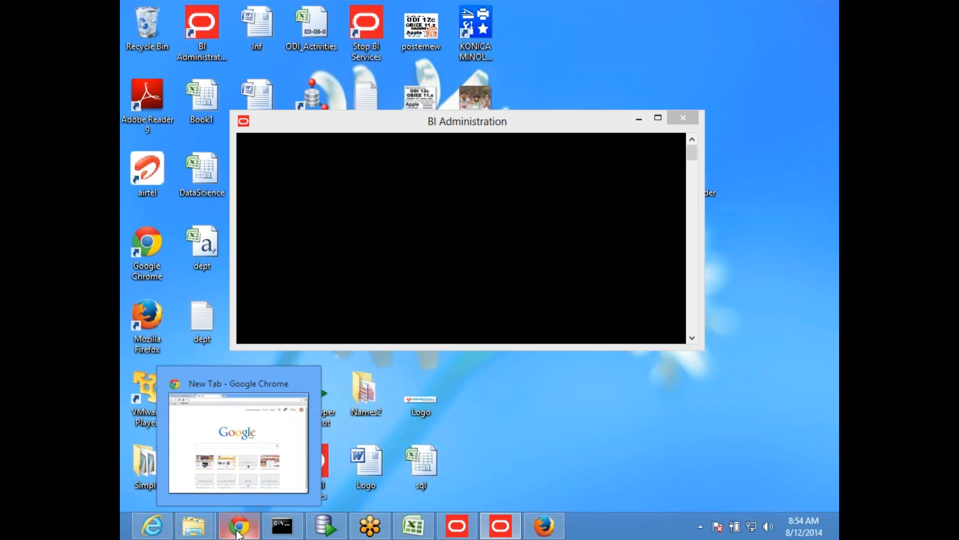
- Switch to Enterprise Manager in Firefox, show the coreapplication repository deployment settings and copy the default RPD name
{"action": "left_click", "coordinate": [544, 526]}
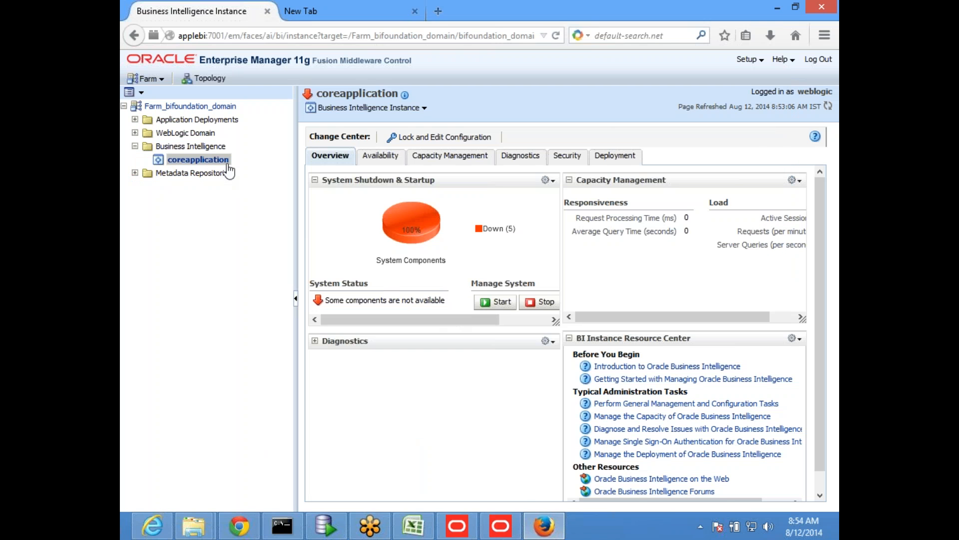
{"action": "left_click", "coordinate": [828, 106]}
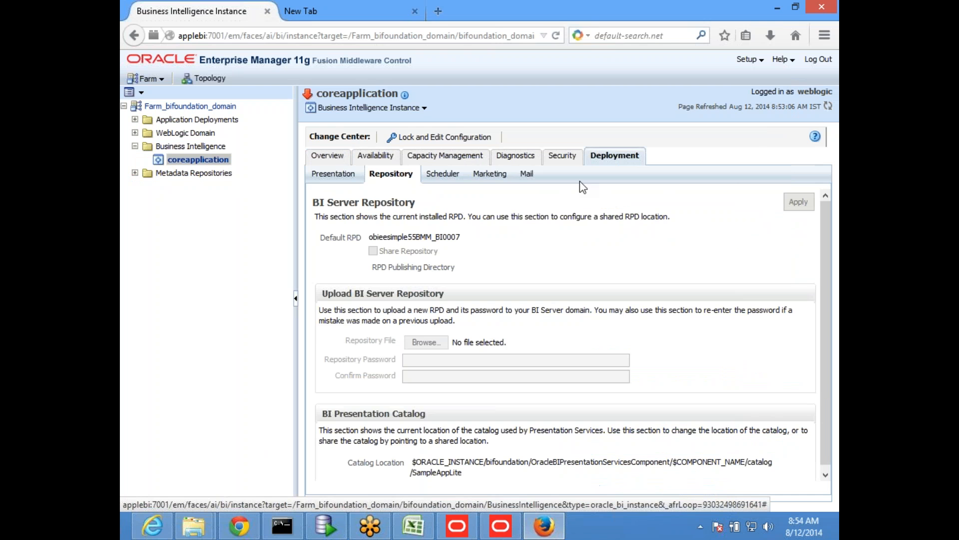
{"action": "left_click_drag", "start_coordinate": [369, 237], "coordinate": [490, 242]}
{"action": "key", "text": "ctrl+c"}
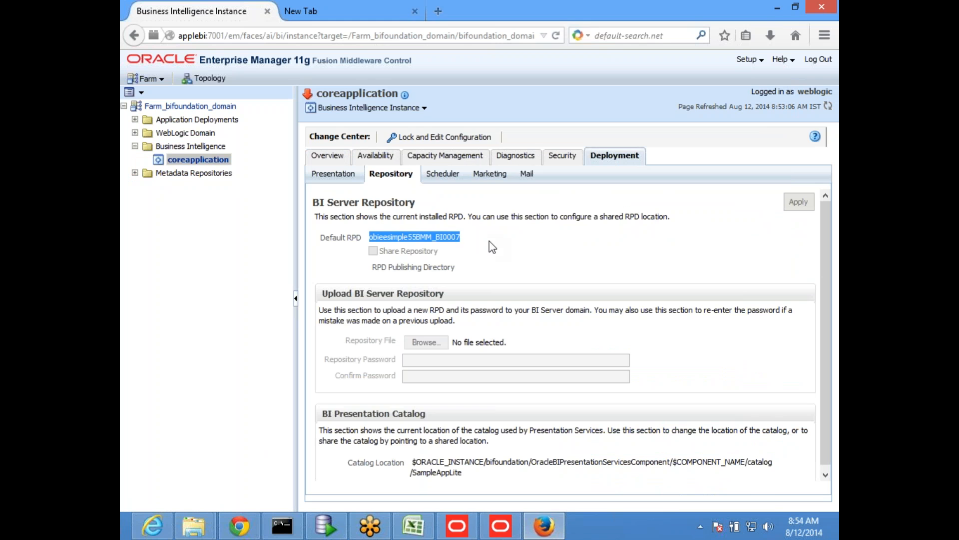
- Switch to the Oracle BI Administration Tool and open the obieesimple55BMM_BI0007 repository offline, entering the repository password
{"action": "left_click", "coordinate": [500, 525]}
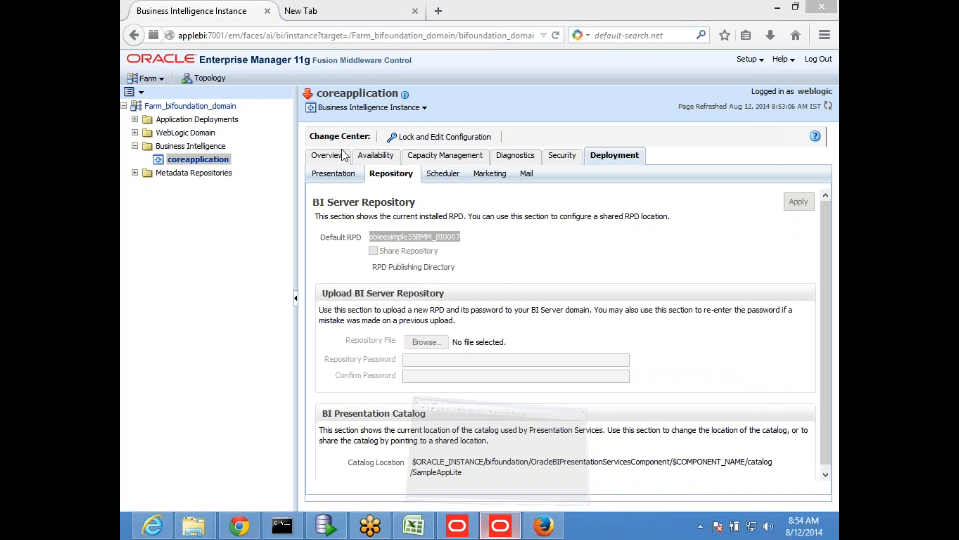
{"action": "left_click", "coordinate": [174, 79]}
{"action": "mouse_move", "coordinate": [200, 108]}
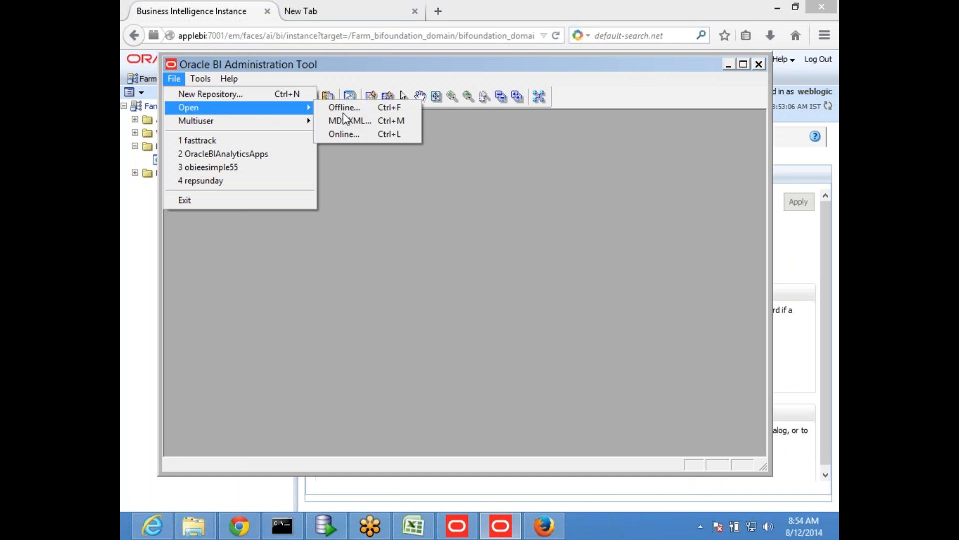
{"action": "left_click", "coordinate": [373, 108]}
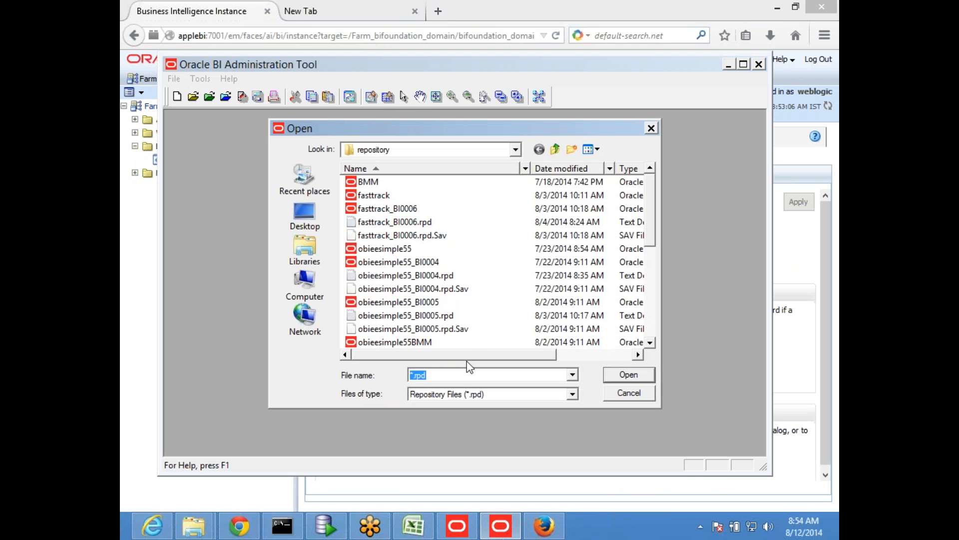
{"action": "key", "text": "ctrl+v"}
{"action": "left_click", "coordinate": [624, 376]}
{"action": "left_click", "coordinate": [458, 269]}
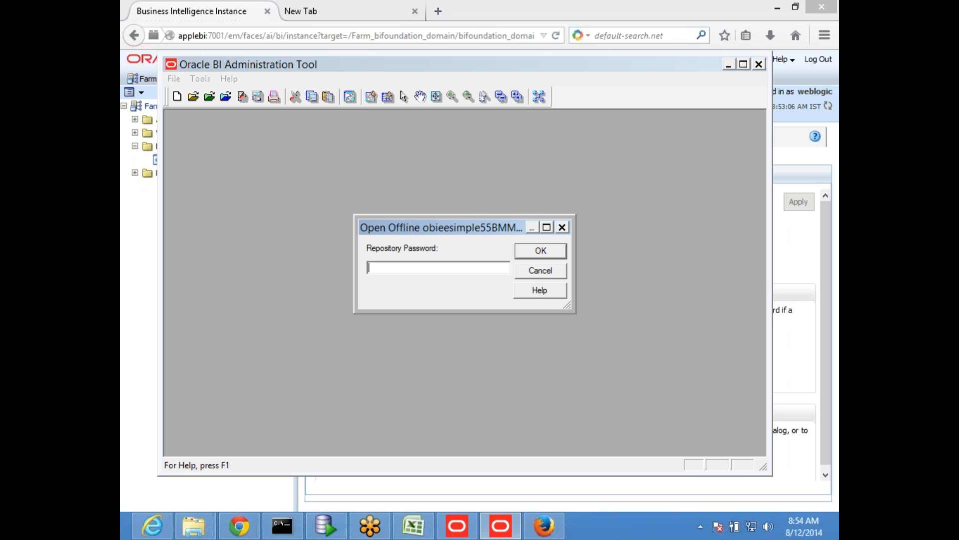
{"action": "type", "text": "•••••••••"}
{"action": "key", "text": "Return"}
{"action": "left_click", "coordinate": [434, 262]}
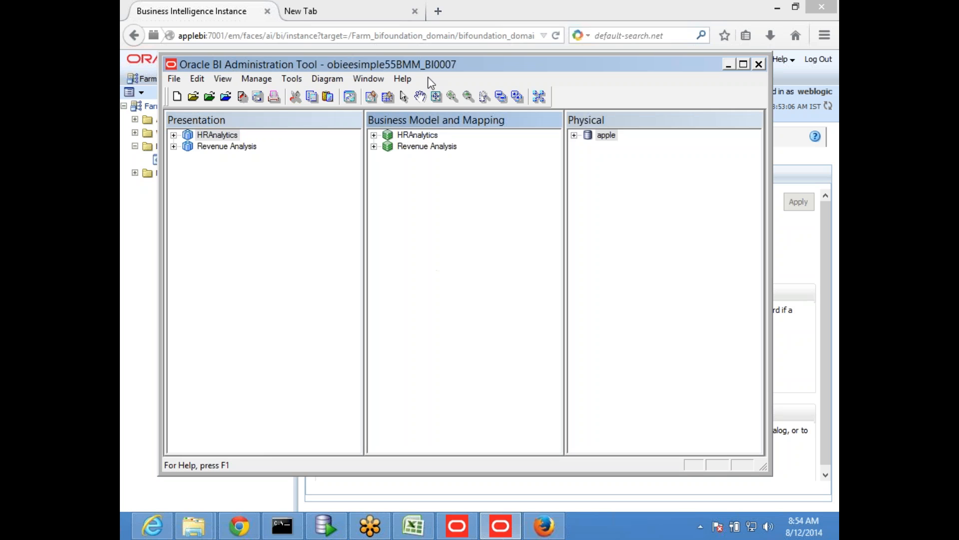
- Maximize the repository window and save a copy of the repository as obieesimple55HD in the repository folder
{"action": "double_click", "coordinate": [439, 72]}
{"action": "left_click", "coordinate": [131, 22]}
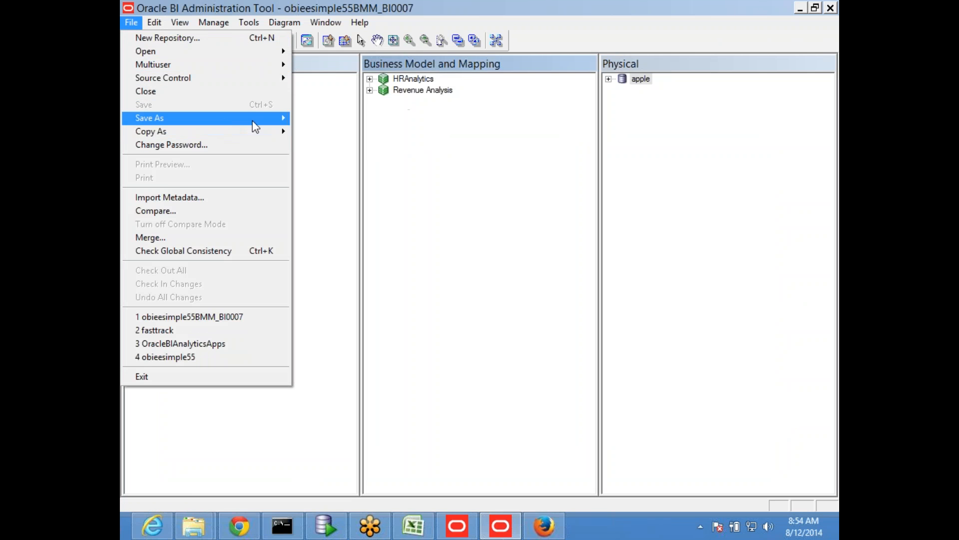
{"action": "mouse_move", "coordinate": [255, 129]}
{"action": "left_click", "coordinate": [338, 131]}
{"action": "key", "text": "Right"}
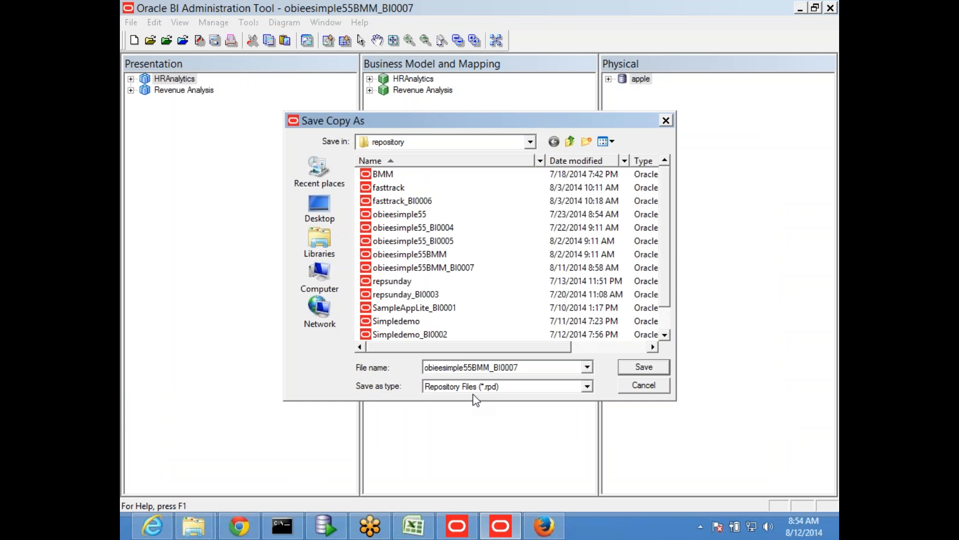
{"action": "key", "text": "BackSpace"}
{"action": "key", "text": "BackSpace"}
{"action": "key", "text": "BackSpace"}
{"action": "key", "text": "BackSpace"}
{"action": "key", "text": "BackSpace"}
{"action": "key", "text": "BackSpace"}
{"action": "key", "text": "BackSpace"}
{"action": "key", "text": "BackSpace"}
{"action": "key", "text": "BackSpace"}
{"action": "key", "text": "BackSpace"}
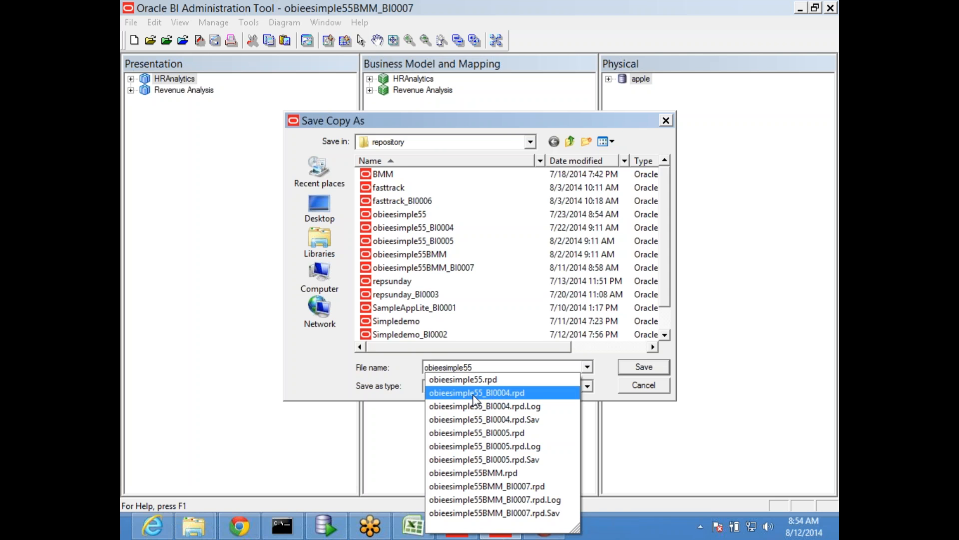
{"action": "type", "text": "HD"}
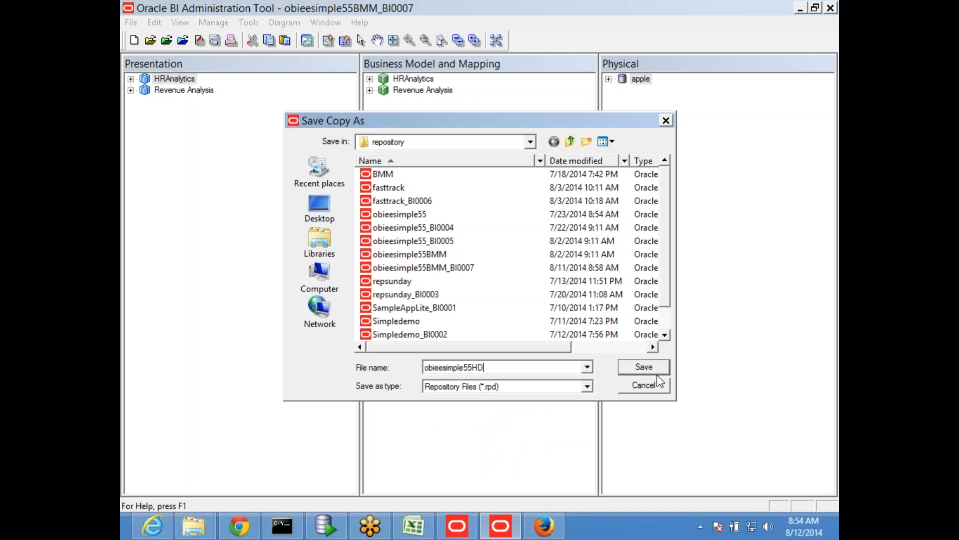
{"action": "left_click", "coordinate": [648, 366]}
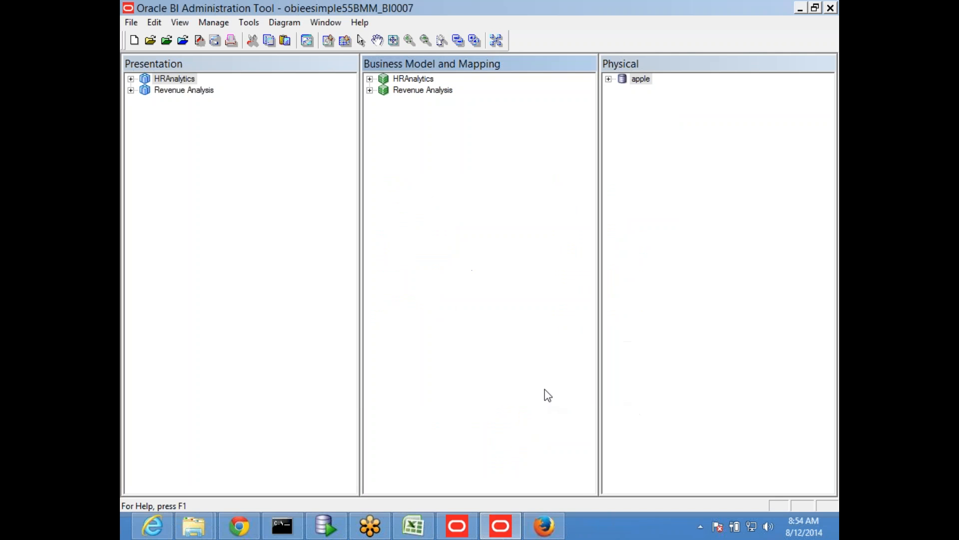
- Expand the Revenue Analysis business model and examine the sources and columns of the Revenue Metrics logical table
{"action": "left_click", "coordinate": [370, 90]}
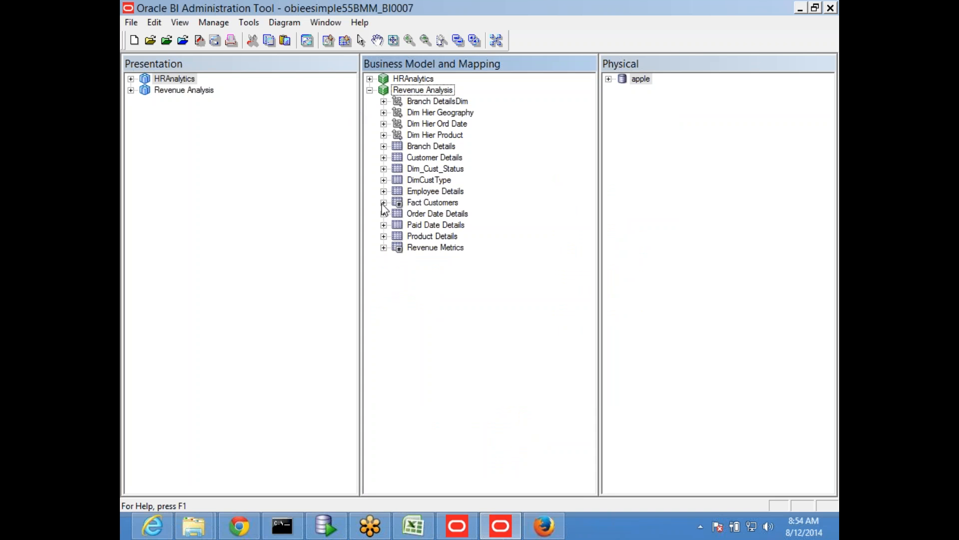
{"action": "left_click", "coordinate": [384, 202]}
{"action": "left_click", "coordinate": [384, 203]}
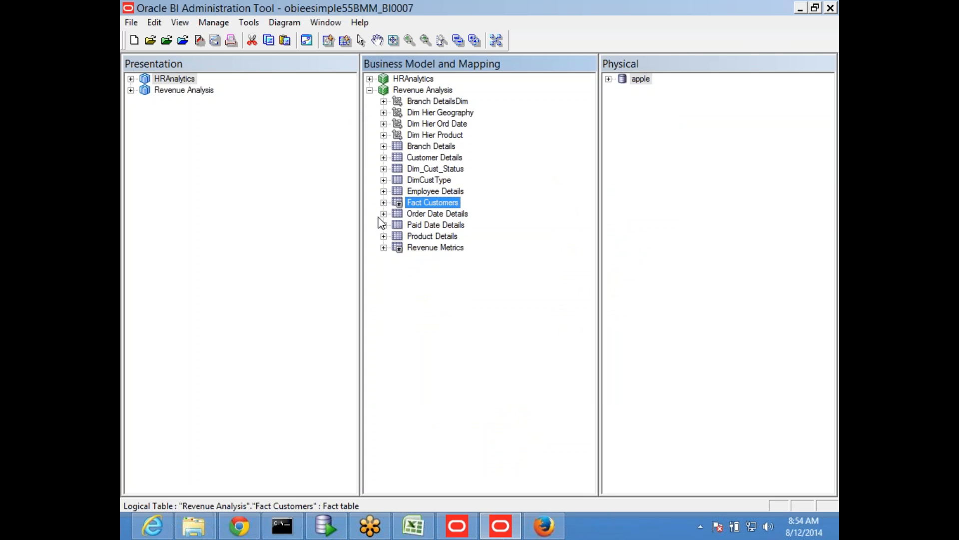
{"action": "left_click", "coordinate": [384, 248]}
{"action": "scroll", "coordinate": [532, 214], "scroll_direction": "up", "scroll_amount": 3}
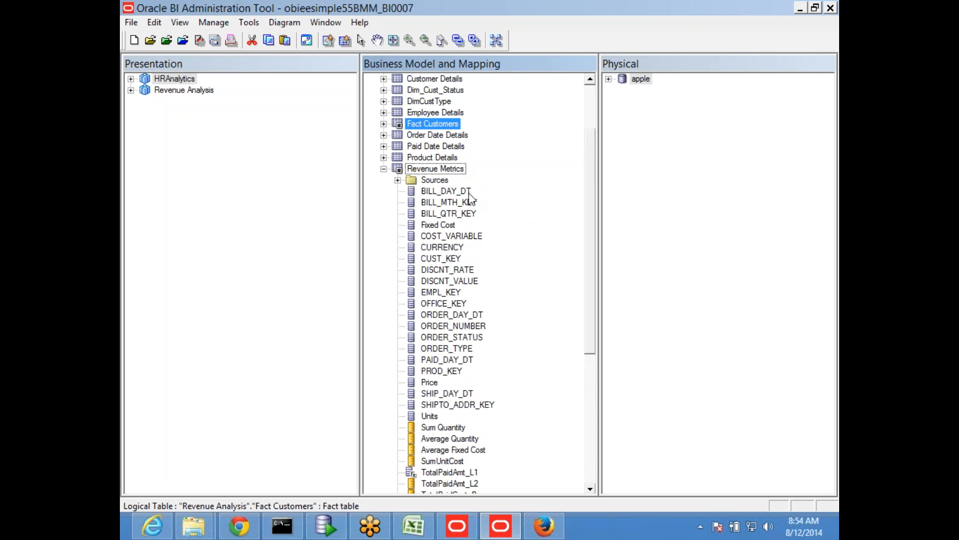
{"action": "left_click", "coordinate": [398, 180]}
{"action": "scroll", "coordinate": [546, 208], "scroll_direction": "up", "scroll_amount": 2}
{"action": "left_click", "coordinate": [384, 214]}
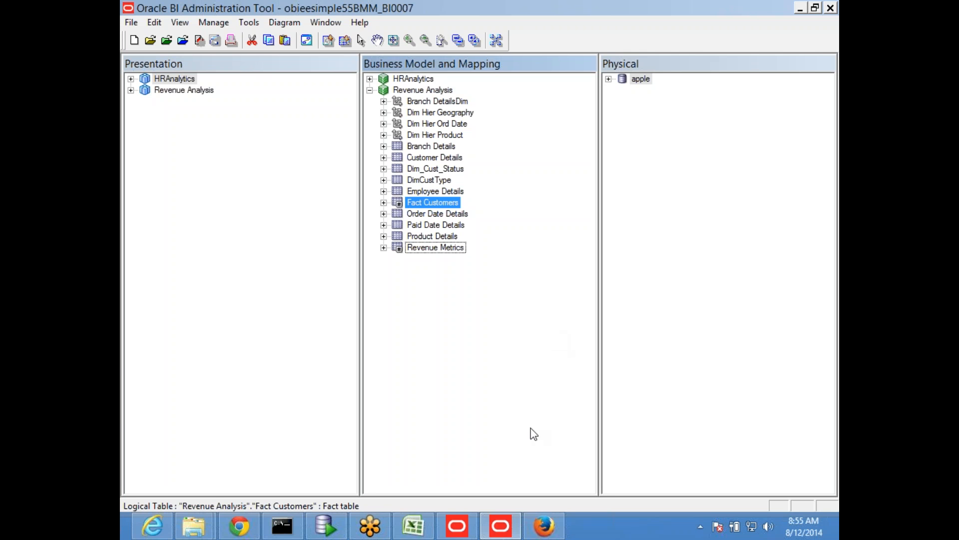
- Switch to Excel and review the fac1 and fac2 example on Sheet25, including the aggregated row K11:N11 and key cell E5
{"action": "left_click", "coordinate": [414, 526]}
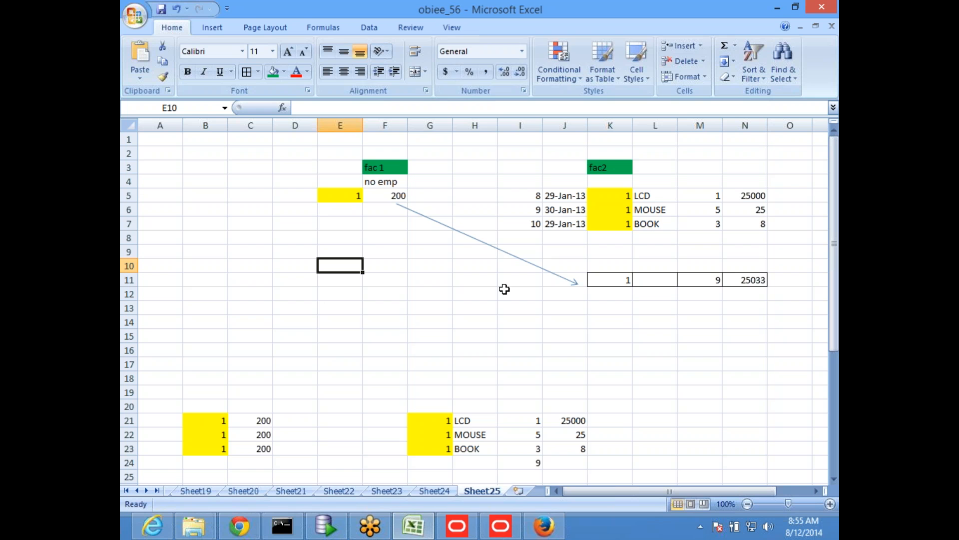
{"action": "left_click", "coordinate": [501, 526]}
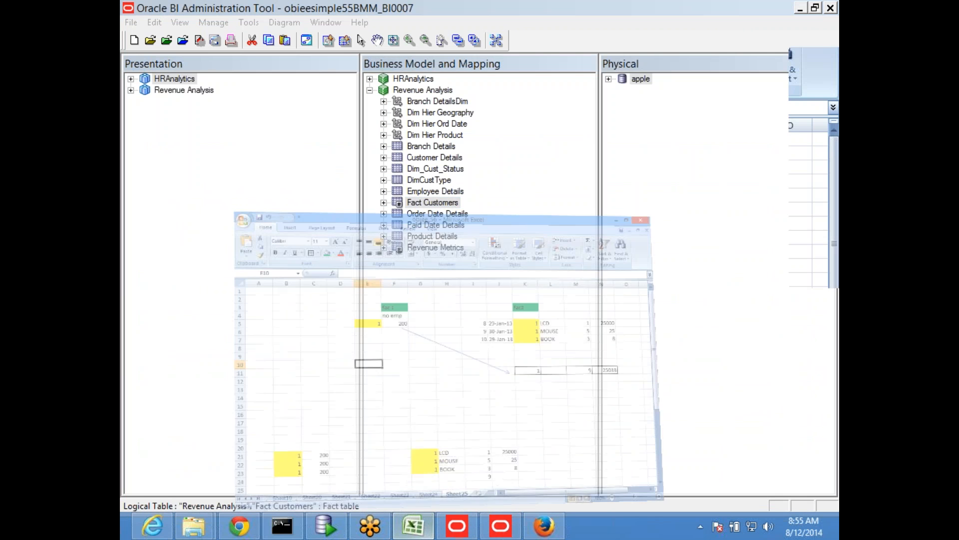
{"action": "left_click", "coordinate": [413, 525]}
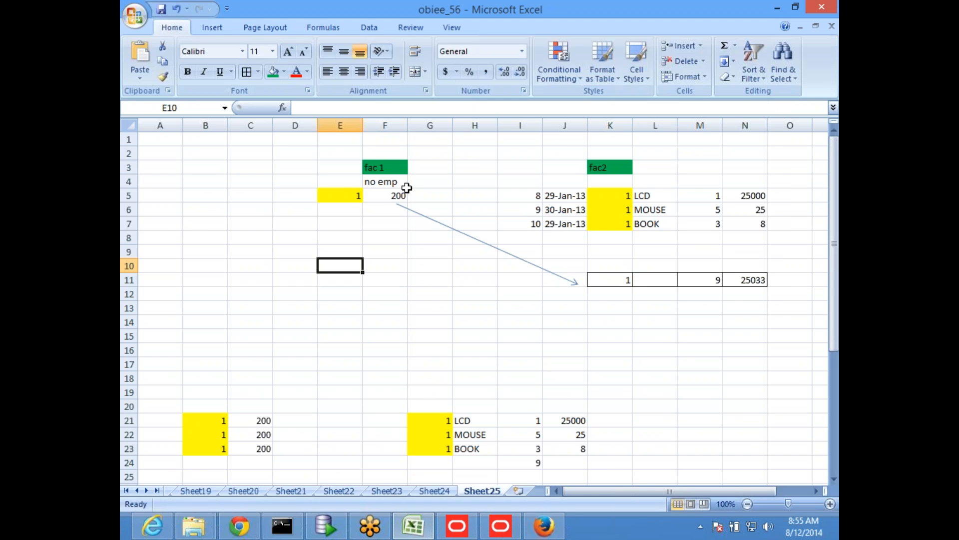
{"action": "left_click_drag", "start_coordinate": [602, 280], "coordinate": [744, 281]}
{"action": "left_click", "coordinate": [347, 198]}
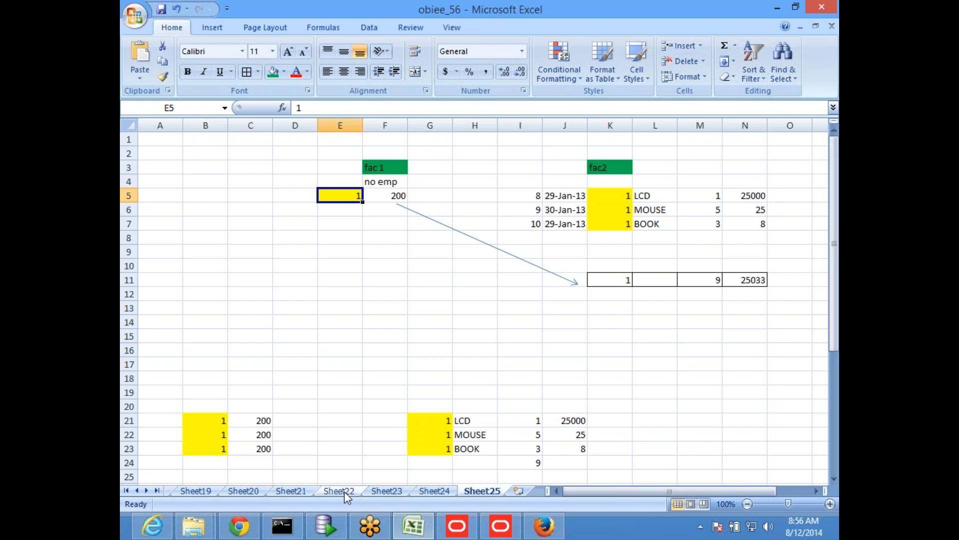
- Switch to the Oracle BI Administration Tool and look through the Revenue Metrics columns
{"action": "left_click", "coordinate": [500, 526]}
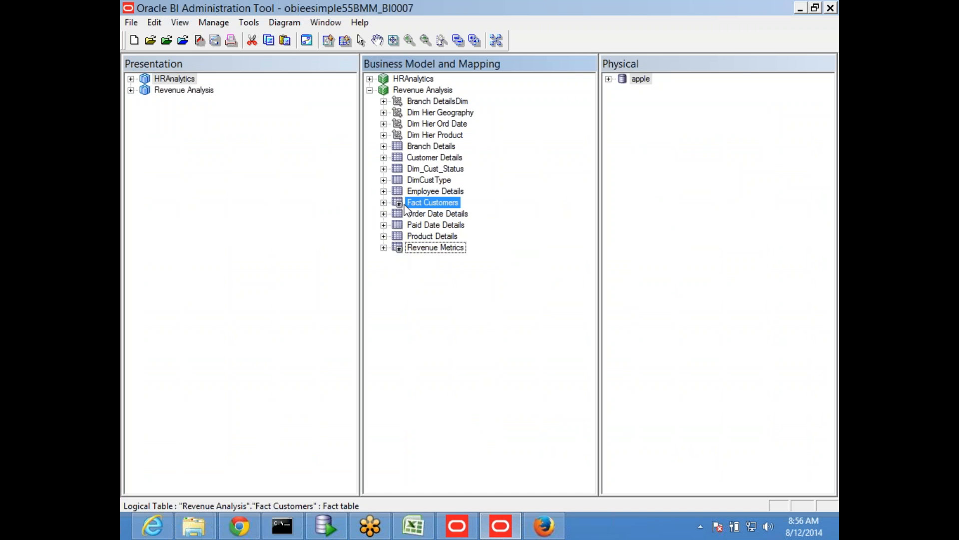
{"action": "left_click", "coordinate": [383, 247]}
{"action": "scroll", "coordinate": [478, 297], "scroll_direction": "down", "scroll_amount": 1}
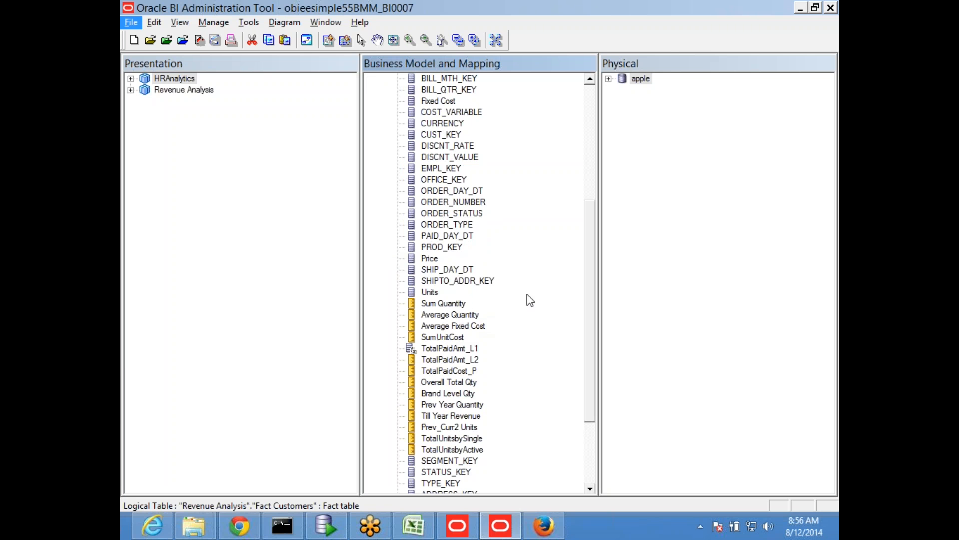
- Switch to Excel, add a new worksheet and draw a rectangle labelled Rev, about 2.34 by 0.57 inches
{"action": "key", "text": "alt+Tab"}
{"action": "left_click", "coordinate": [602, 170]}
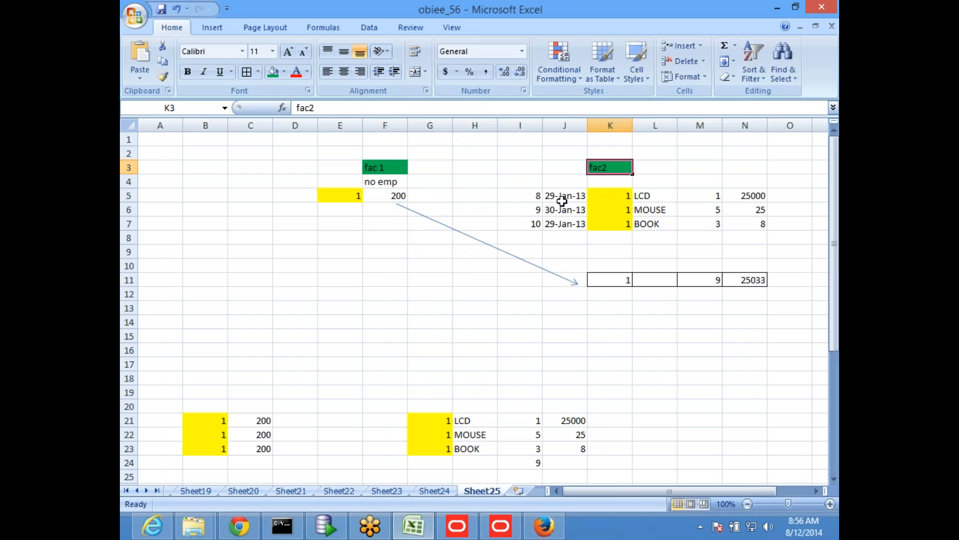
{"action": "left_click", "coordinate": [517, 491]}
{"action": "left_click", "coordinate": [212, 27]}
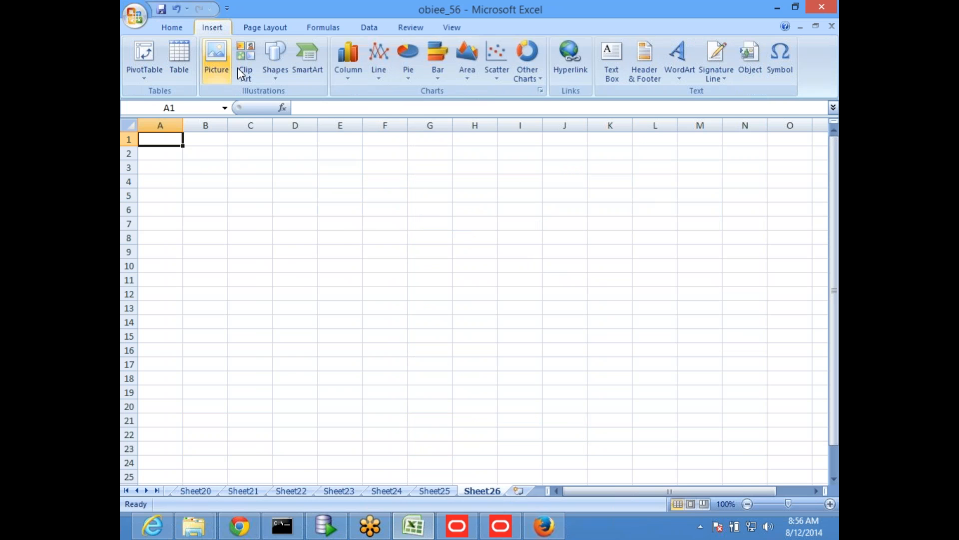
{"action": "left_click", "coordinate": [277, 76]}
{"action": "left_click", "coordinate": [306, 114]}
{"action": "mouse_move", "coordinate": [446, 298]}
{"action": "left_mouse_down"}
{"action": "mouse_move", "coordinate": [604, 358]}
{"action": "mouse_move", "coordinate": [616, 373]}
{"action": "left_mouse_up"}
{"action": "type", "text": "Rev"}
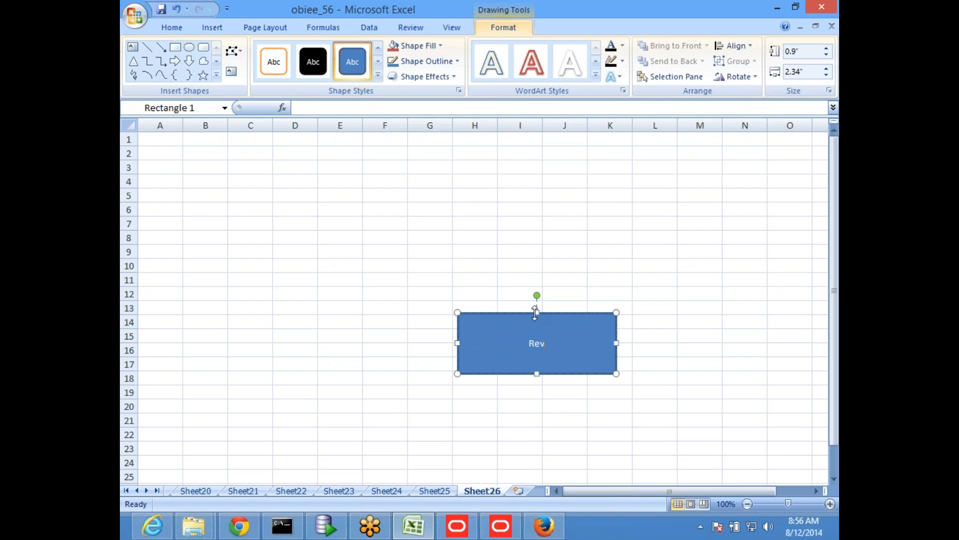
{"action": "left_click_drag", "start_coordinate": [537, 314], "coordinate": [552, 338]}
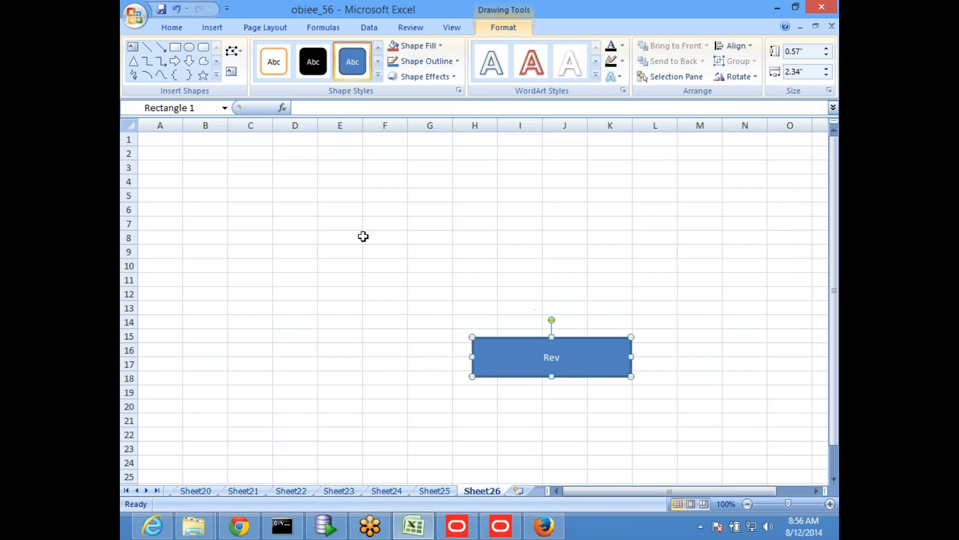
- Draw a rounded rectangle about 1.22 by 0.58 inches above and left of Rev, with an arrow from it to Rev
{"action": "left_click", "coordinate": [203, 47]}
{"action": "left_click_drag", "start_coordinate": [338, 303], "coordinate": [421, 343]}
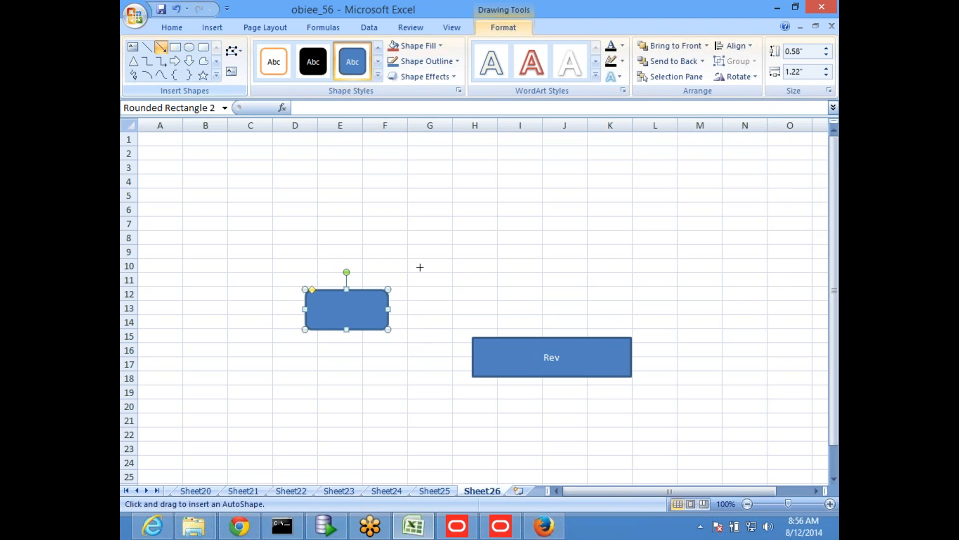
{"action": "left_click_drag", "start_coordinate": [389, 310], "coordinate": [472, 345]}
- Draw a second arrow to Rev from the lower left and a rounded rectangle about 1.05 by 0.38 inches at its start
{"action": "left_click", "coordinate": [161, 47]}
{"action": "left_click_drag", "start_coordinate": [349, 427], "coordinate": [474, 379]}
{"action": "left_click", "coordinate": [203, 47]}
{"action": "left_click_drag", "start_coordinate": [302, 421], "coordinate": [373, 448]}
- Label the upper rounded rectangle cust and the lower one prod
{"action": "left_click", "coordinate": [347, 309]}
{"action": "type", "text": "cust"}
{"action": "left_click", "coordinate": [332, 434]}
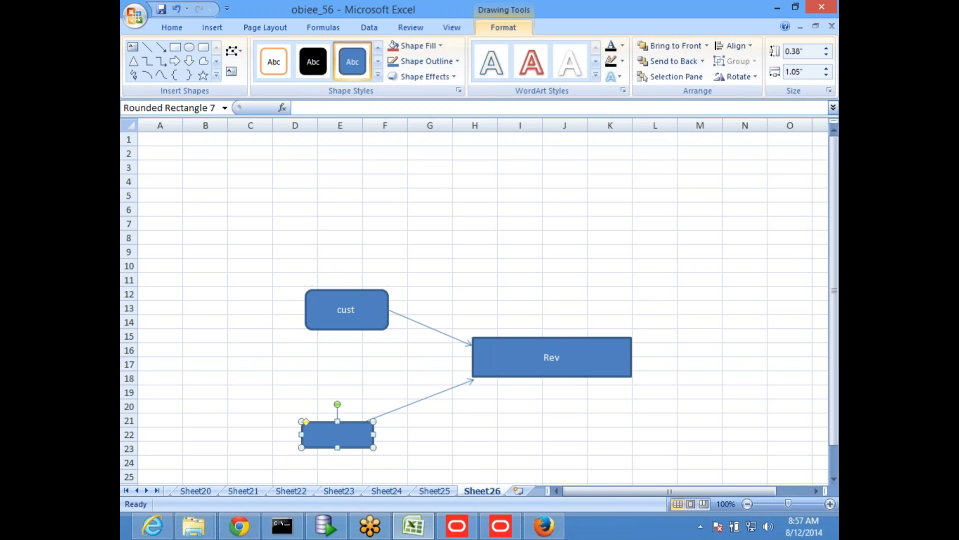
{"action": "type", "text": "prod"}
{"action": "left_click", "coordinate": [502, 357]}
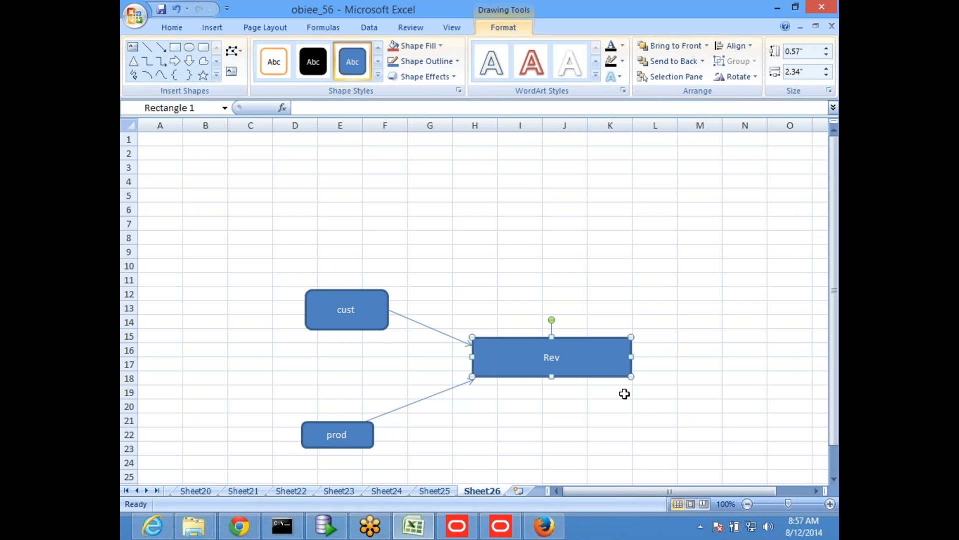
- Draw a rounded rectangle about 1.98 by 0.45 inches above Rev and label it hr head count
{"action": "left_click", "coordinate": [204, 47]}
{"action": "left_click_drag", "start_coordinate": [484, 287], "coordinate": [618, 317]}
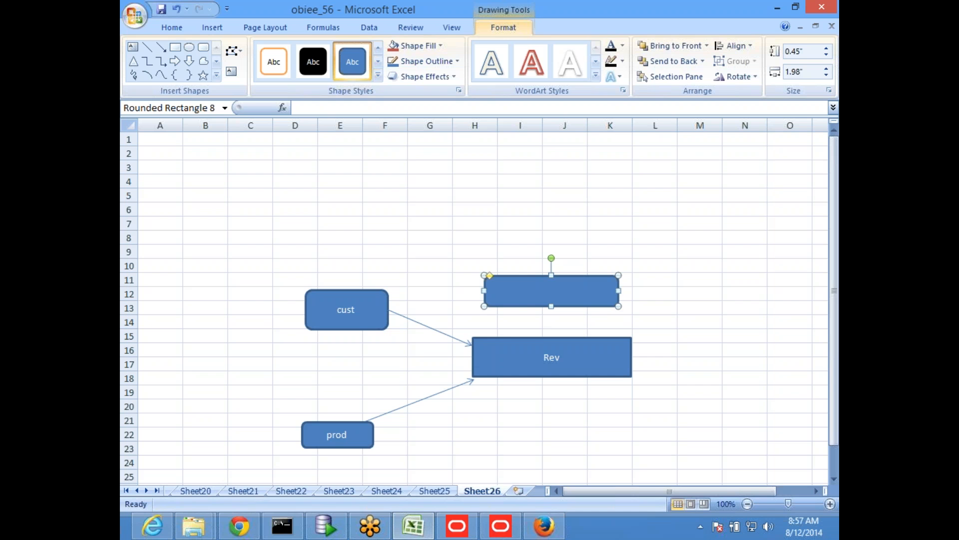
{"action": "type", "text": "hr head count"}
{"action": "left_click", "coordinate": [784, 366]}
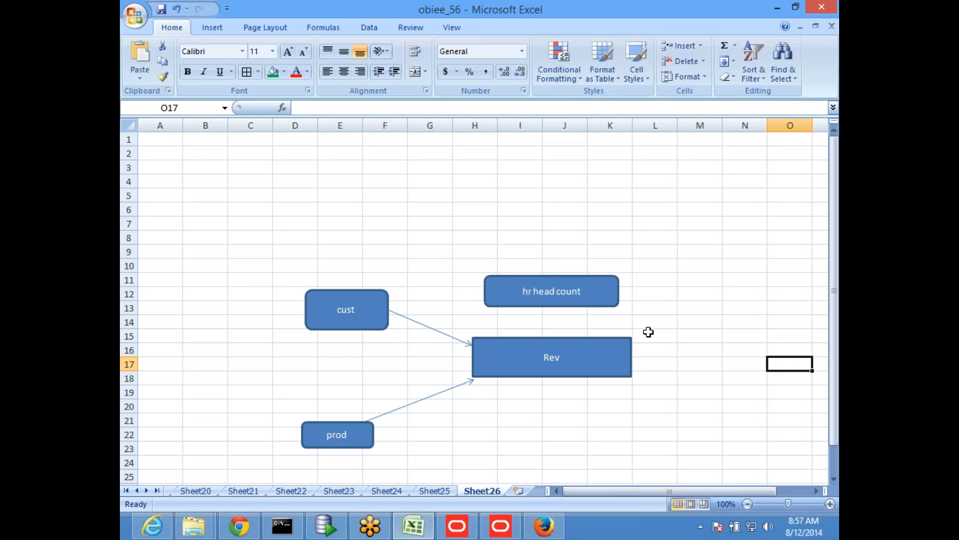
- Switch to Oracle SQL Developer and add the query SELECT * FROM TAB WHERE TNAME LIKE 'SAMP%' below the HD_HR query
{"action": "key", "text": "alt+Tab"}
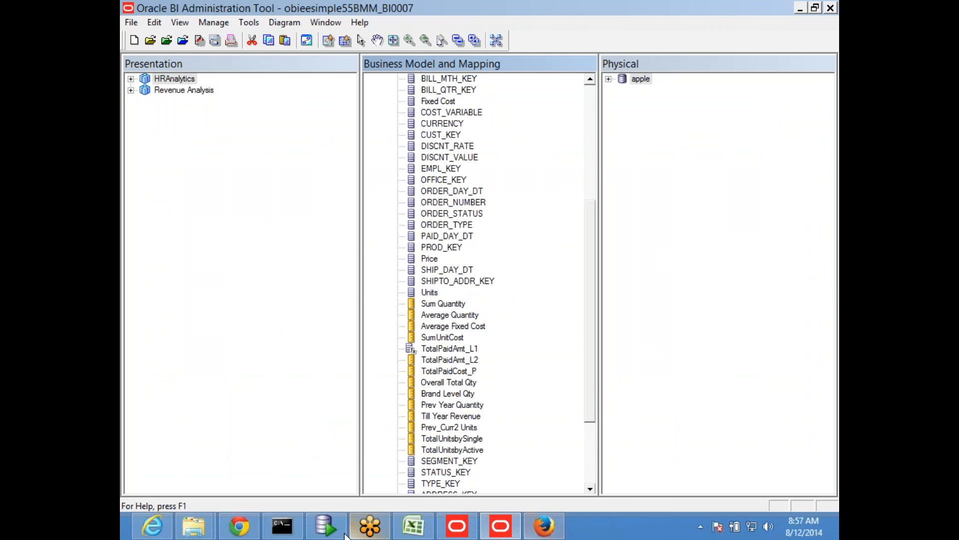
{"action": "left_click", "coordinate": [326, 526]}
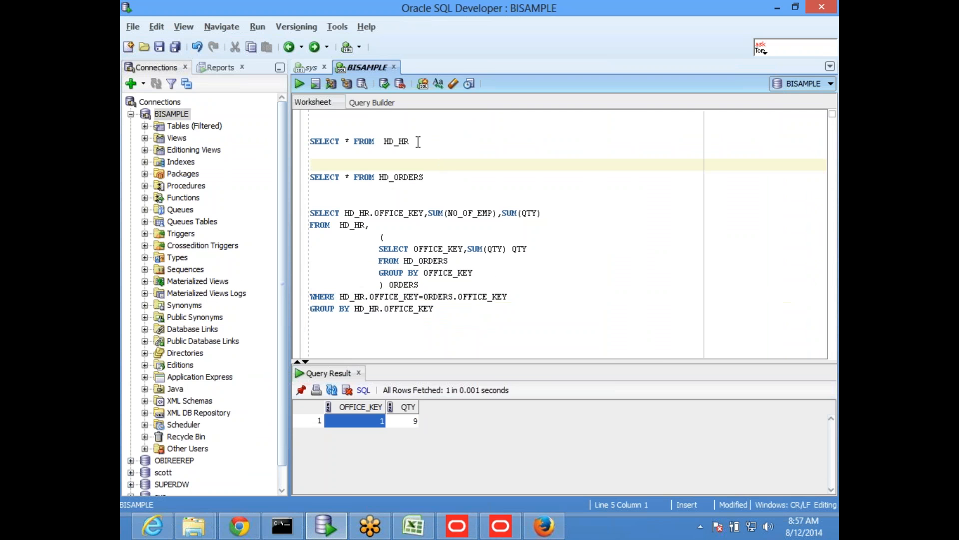
{"action": "left_click", "coordinate": [357, 158]}
{"action": "key", "text": "Return"}
{"action": "key", "text": "Return"}
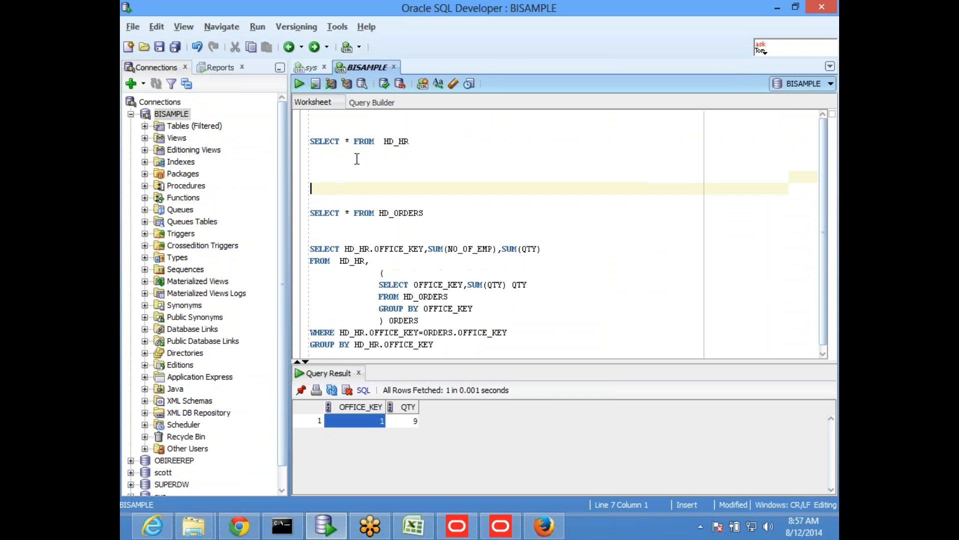
{"action": "type", "text": "SELECT * FROM TAB WHERE TNAME LIKE 'SAMP%'"}
- Run only the query that lists the table names starting with SAMP
{"action": "key", "text": "Return"}
{"action": "key", "text": "Up"}
{"action": "key", "text": "shift+Down"}
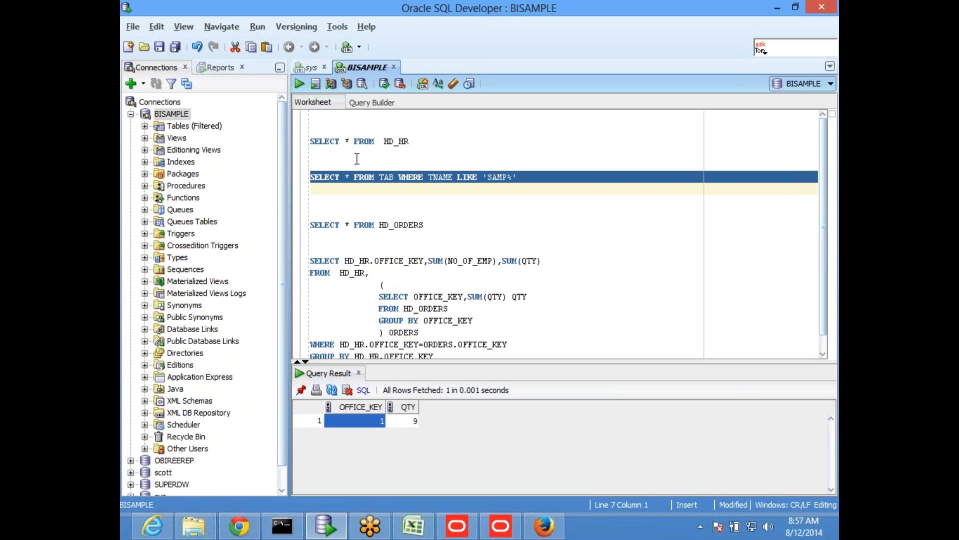
{"action": "key", "text": "ctrl+Return"}
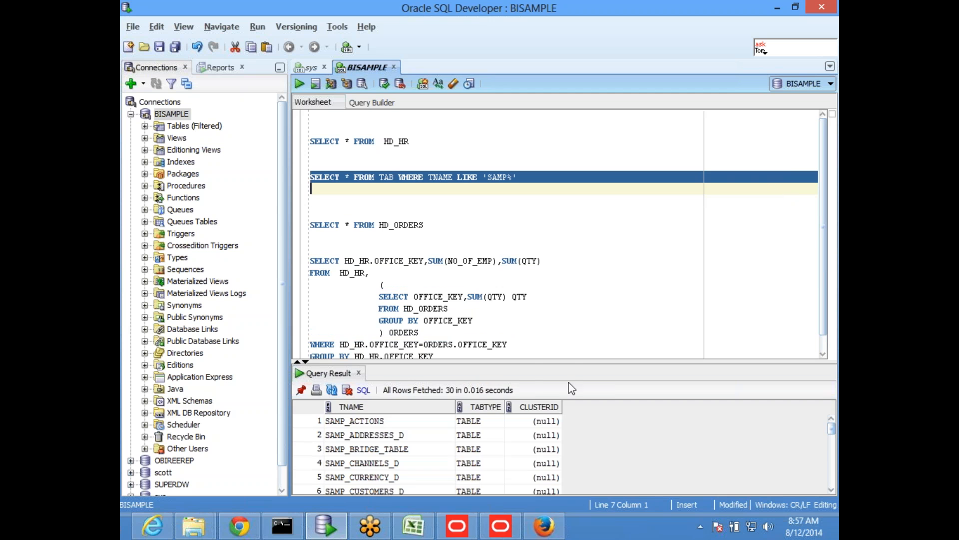
- Enlarge the query results and pick the SAMP_HEADCOUNT_F table name from the list
{"action": "left_click_drag", "start_coordinate": [572, 363], "coordinate": [630, 215]}
{"action": "left_click", "coordinate": [420, 360]}
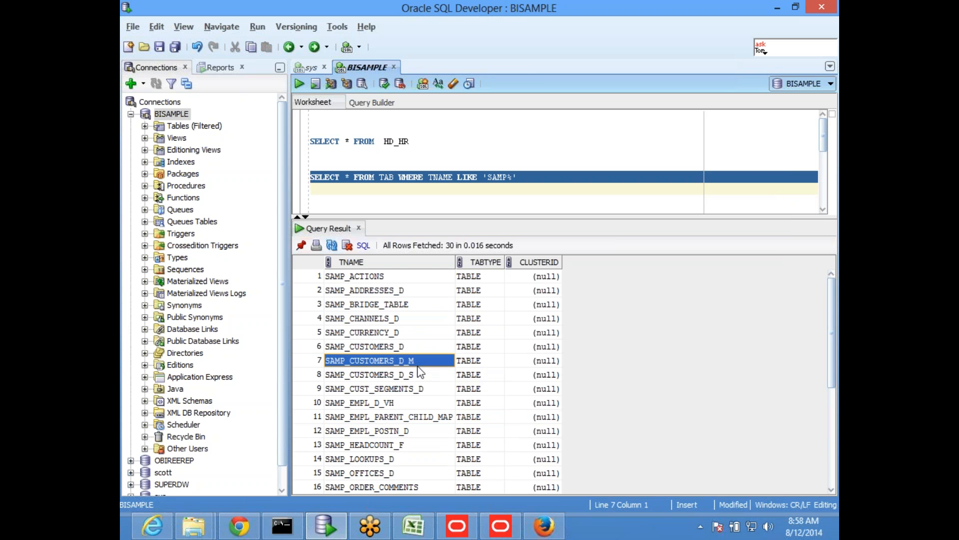
{"action": "left_click", "coordinate": [422, 332]}
{"action": "scroll", "coordinate": [420, 332], "scroll_direction": "down", "scroll_amount": 1}
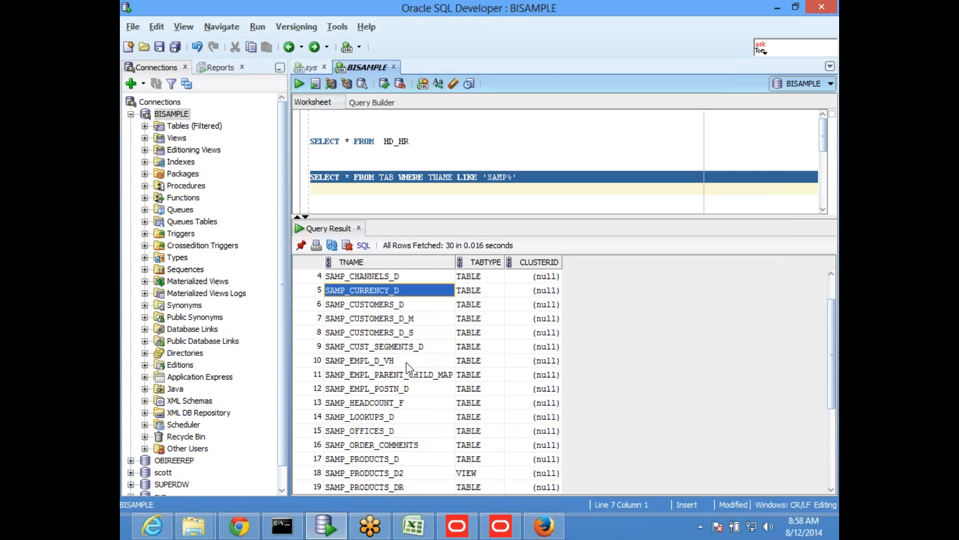
{"action": "left_click", "coordinate": [398, 407]}
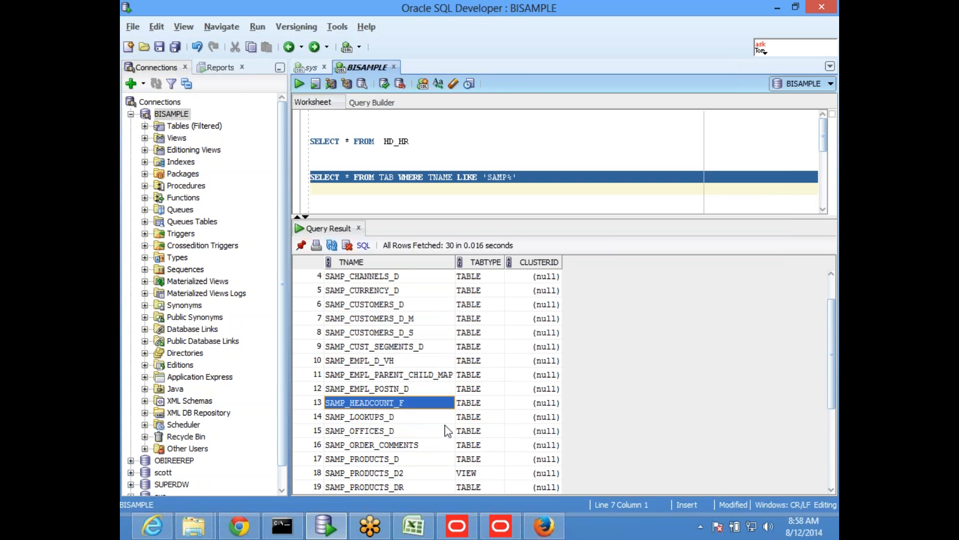
- Give the worksheet more room and add the query SELECT * FROM SAMP_HEADCOUNT_F above the HD_ORDERS query
{"action": "left_click_drag", "start_coordinate": [479, 218], "coordinate": [479, 276]}
{"action": "left_click", "coordinate": [441, 224]}
{"action": "left_click", "coordinate": [408, 207]}
{"action": "key", "text": "Return"}
{"action": "key", "text": "Return"}
{"action": "key", "text": "Up"}
{"action": "type", "text": "SELECT * FROM"}
{"action": "type", "text": "SAMP_HEADCOUNT_F"}
- Run only the SAMP_HEADCOUNT_F query, closing the SQL History pane
{"action": "key", "text": "Return"}
{"action": "key", "text": "Up"}
{"action": "key", "text": "shift+Down"}
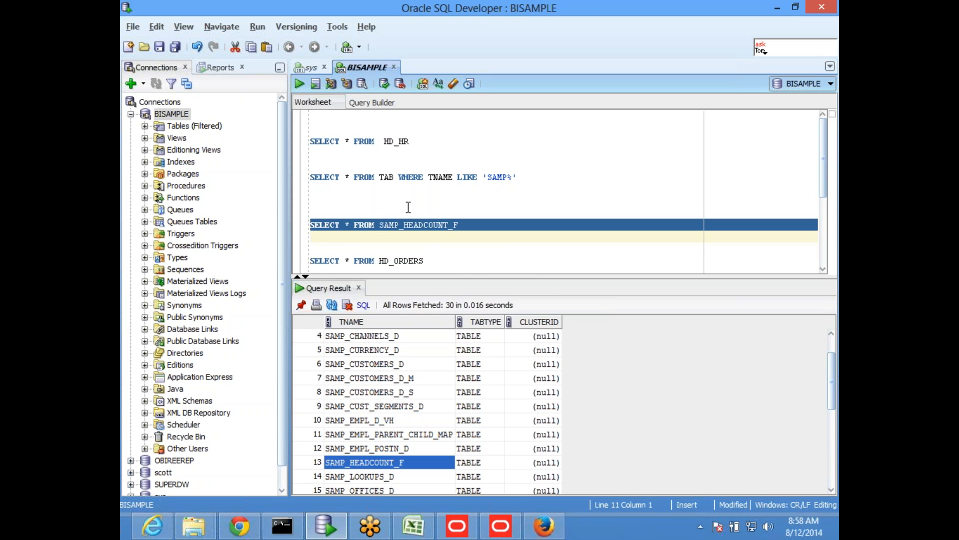
{"action": "key", "text": "F8"}
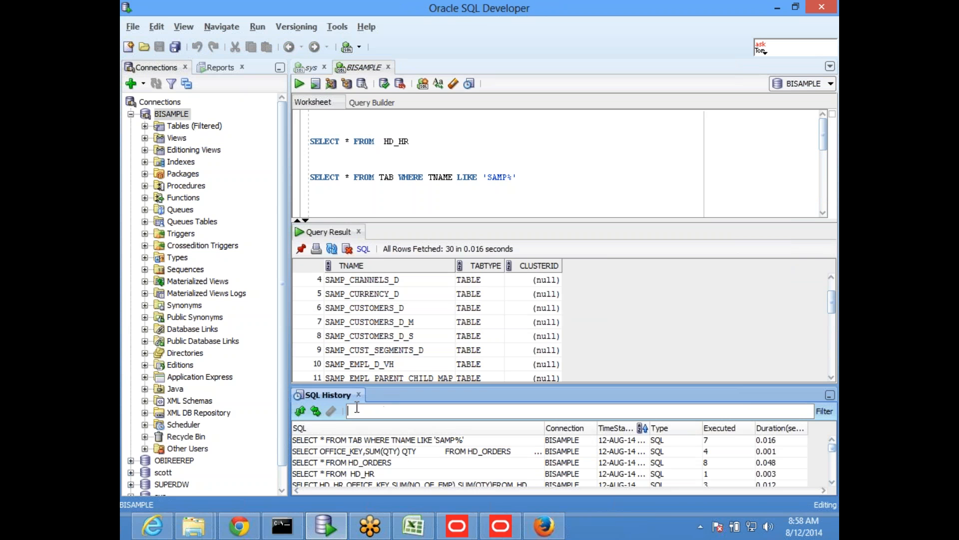
{"action": "left_click", "coordinate": [358, 394]}
{"action": "left_click", "coordinate": [299, 84]}
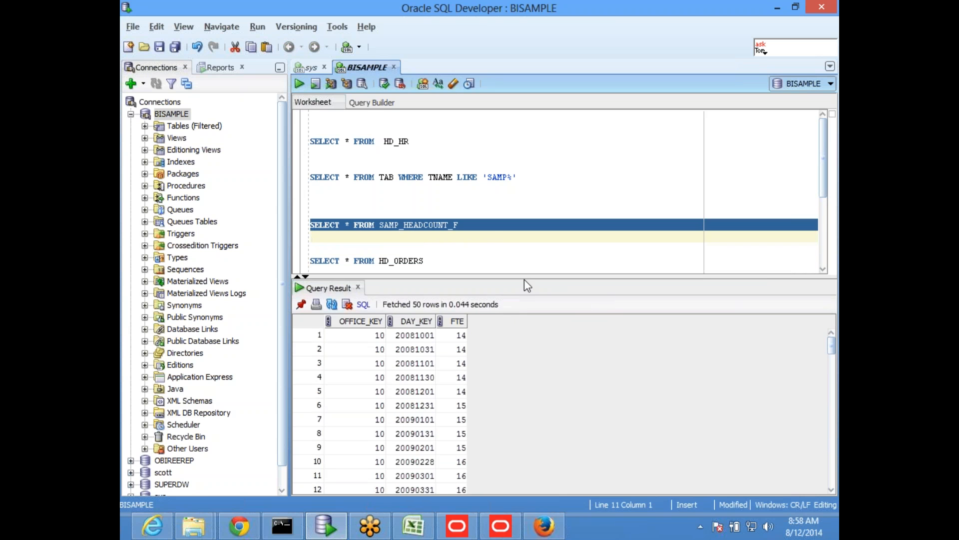
- Run only the SAMP_HEADCOUNT_F query again and give its results more room
{"action": "left_click_drag", "start_coordinate": [525, 276], "coordinate": [525, 256]}
{"action": "left_click", "coordinate": [540, 193]}
{"action": "scroll", "coordinate": [521, 214], "scroll_direction": "down", "scroll_amount": 3}
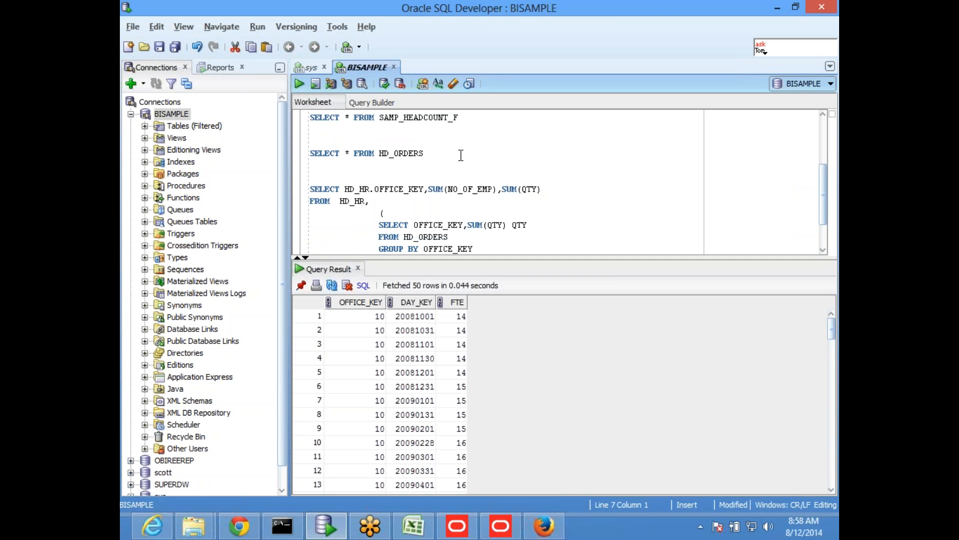
{"action": "scroll", "coordinate": [460, 154], "scroll_direction": "up", "scroll_amount": 1}
{"action": "left_click_drag", "start_coordinate": [459, 153], "coordinate": [310, 154]}
{"action": "left_click", "coordinate": [299, 85]}
{"action": "left_click_drag", "start_coordinate": [496, 251], "coordinate": [496, 226]}
{"action": "left_click", "coordinate": [512, 178]}
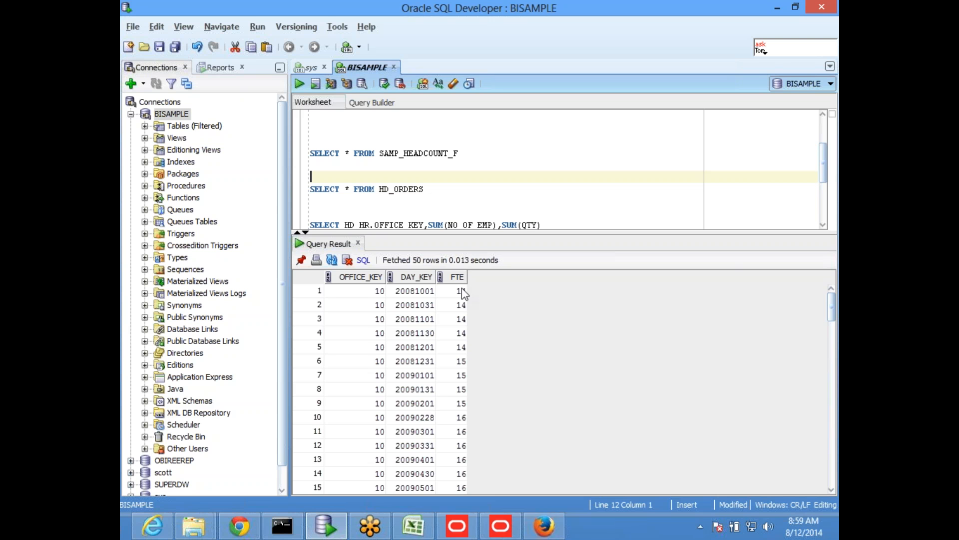
- Review the Revenue Metrics table in the Oracle BI Administration Tool and the Rev and hr head count shapes in Excel
{"action": "left_click", "coordinate": [453, 194]}
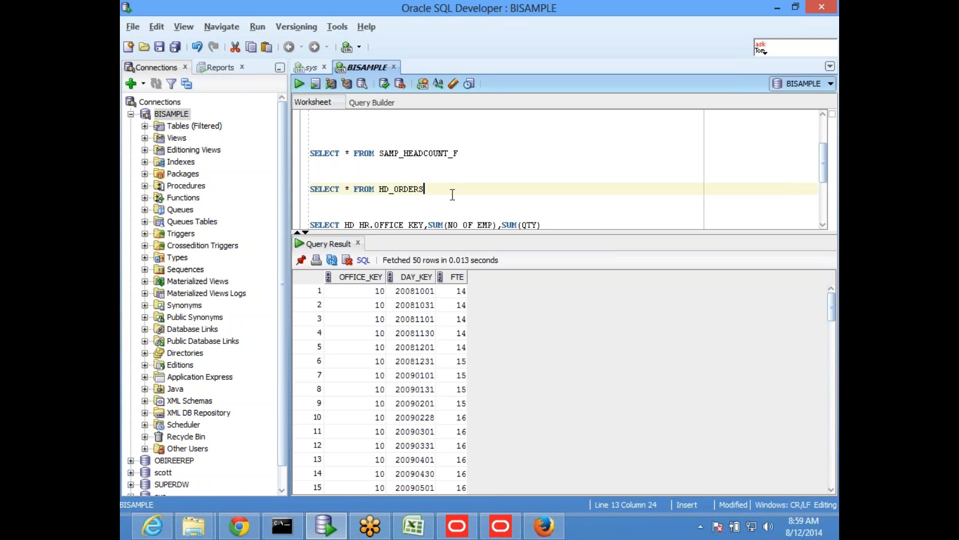
{"action": "left_click", "coordinate": [502, 529]}
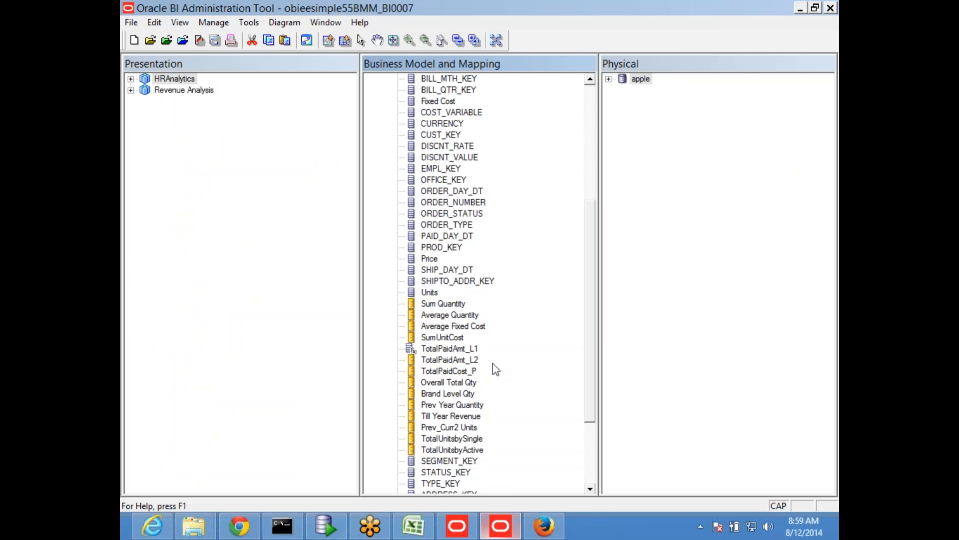
{"action": "scroll", "coordinate": [461, 255], "scroll_direction": "up", "scroll_amount": 5}
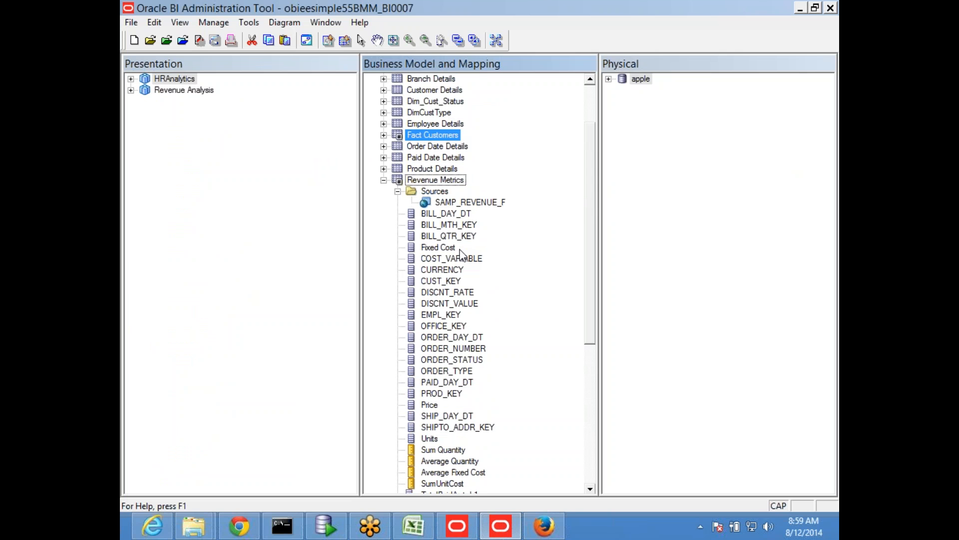
{"action": "key", "text": "alt+Tab"}
{"action": "left_click", "coordinate": [413, 525]}
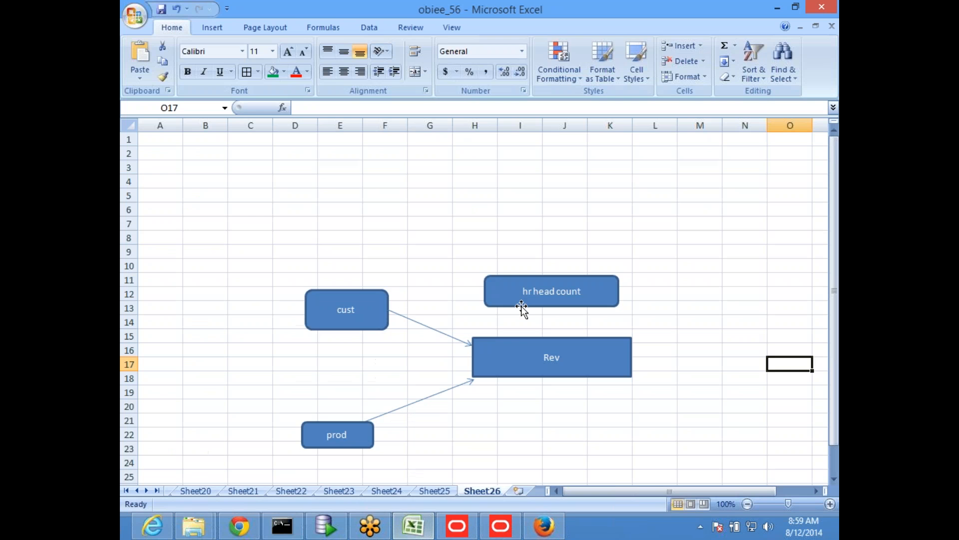
{"action": "left_click", "coordinate": [535, 343]}
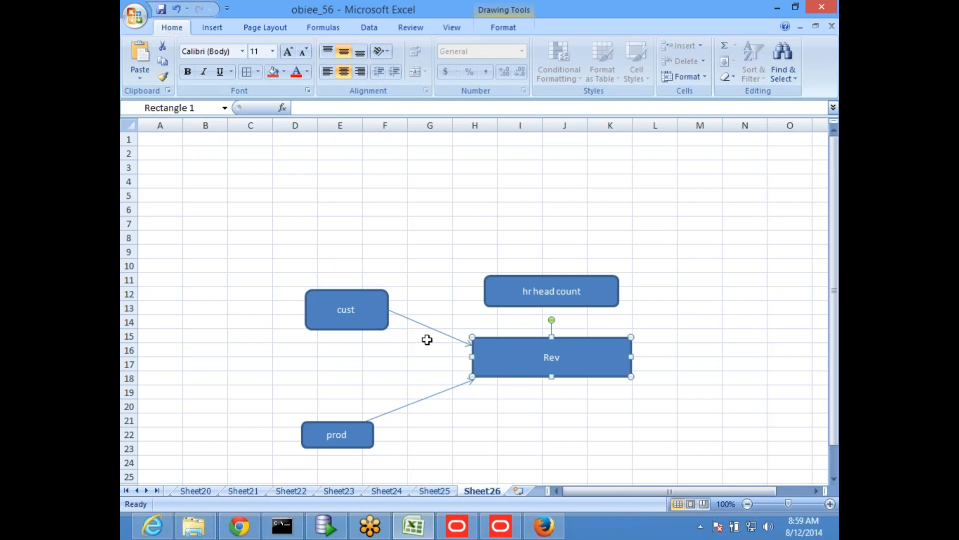
{"action": "left_click", "coordinate": [521, 282]}
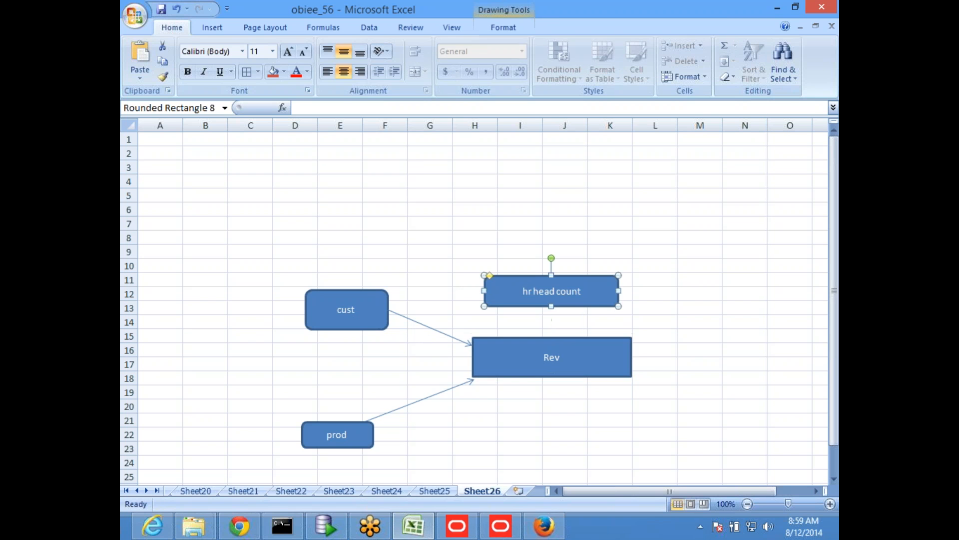
- Copy the SAMP_HEADCOUNT_F table name from SQL Developer, and start a metadata import of tables, keys and foreign keys through apple's connection pool in the Administration Tool
{"action": "key", "text": "alt+Tab"}
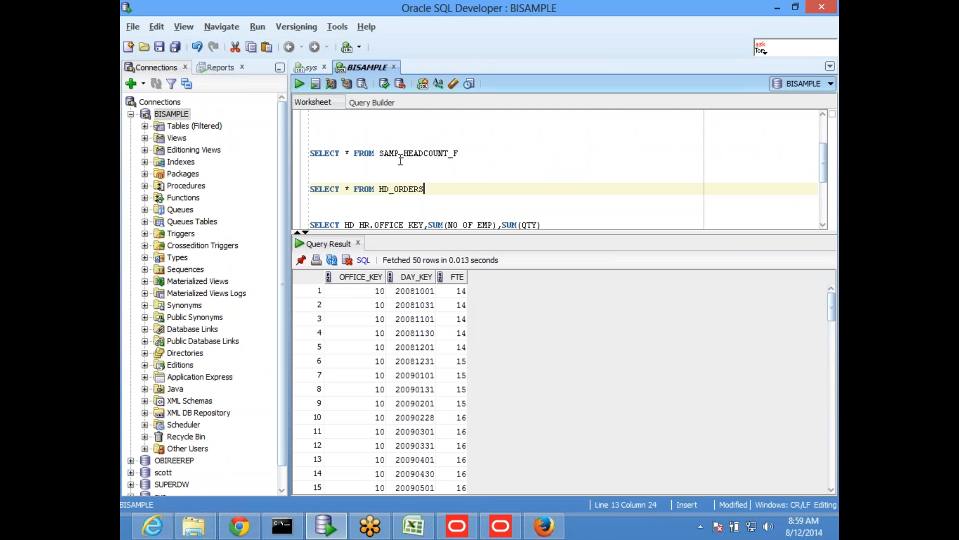
{"action": "double_click", "coordinate": [421, 152]}
{"action": "key", "text": "ctrl+c"}
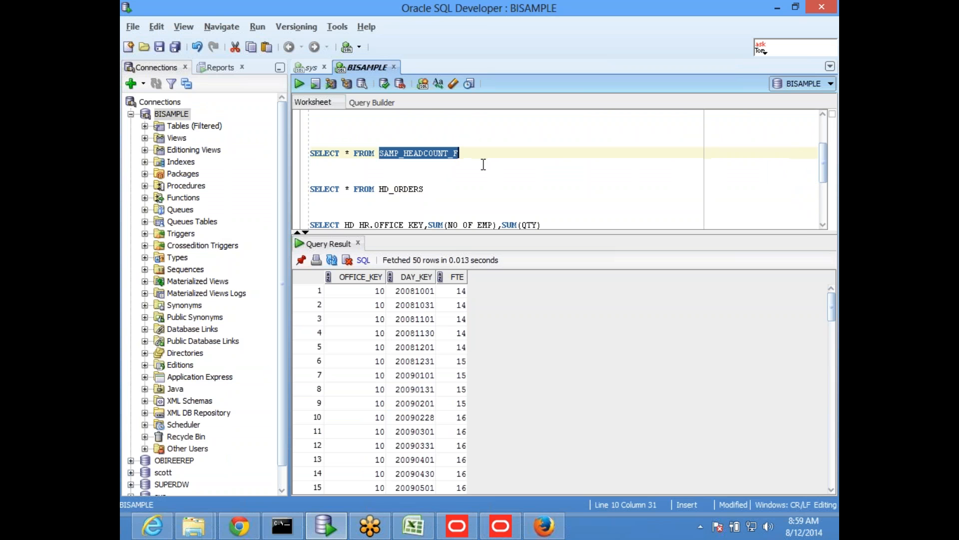
{"action": "left_click", "coordinate": [500, 525]}
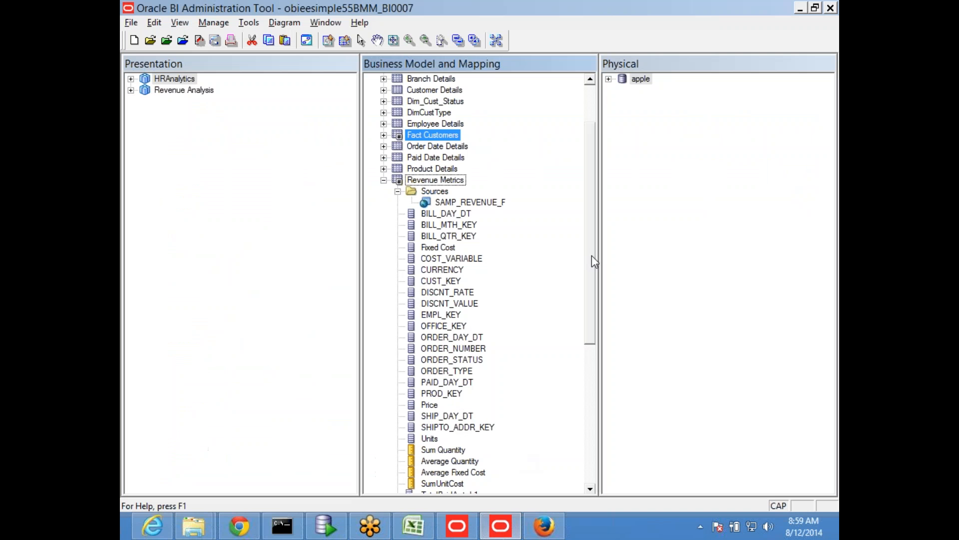
{"action": "left_click", "coordinate": [609, 79]}
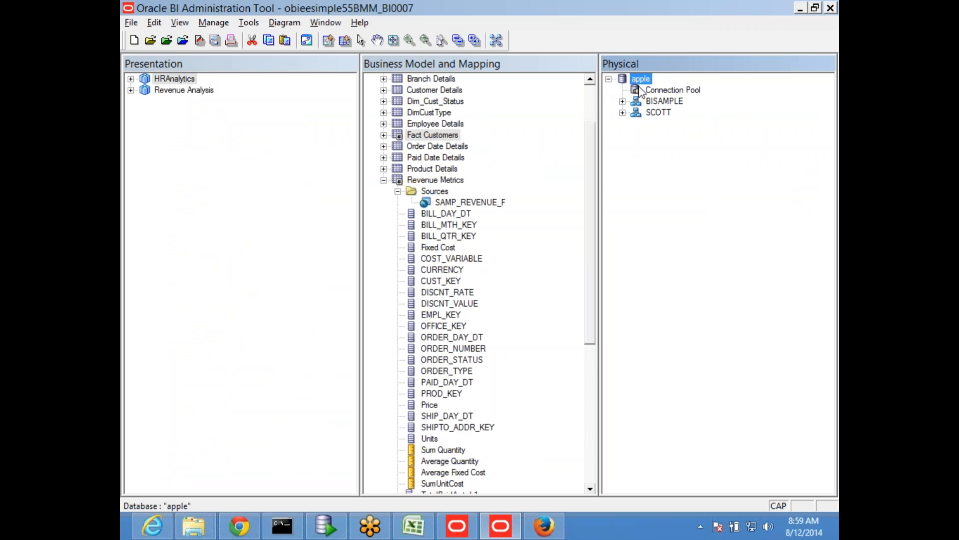
{"action": "right_click", "coordinate": [658, 93]}
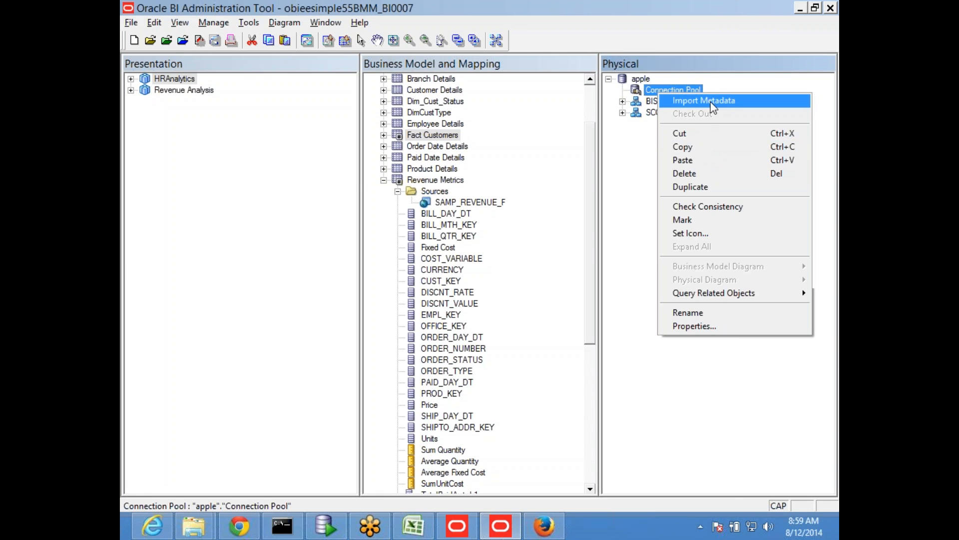
{"action": "left_click", "coordinate": [713, 102]}
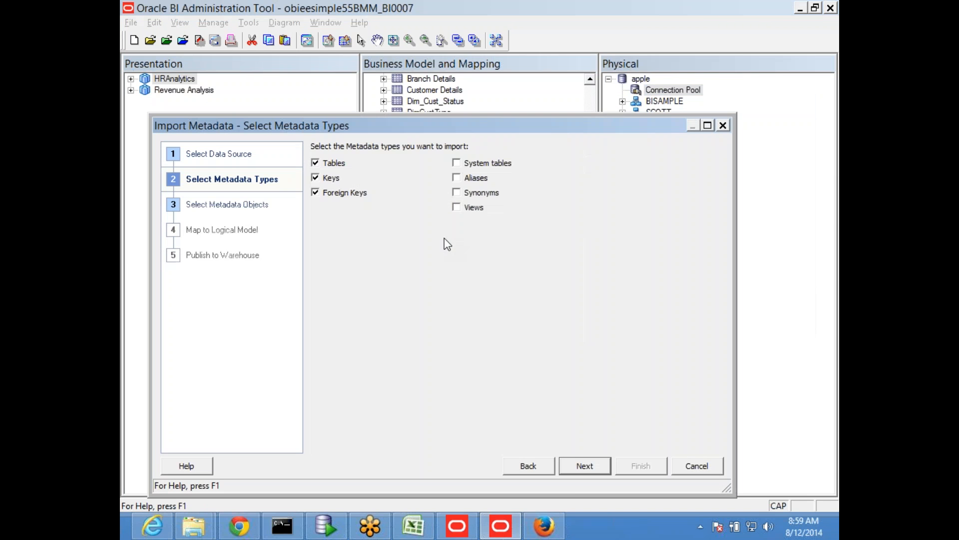
{"action": "left_click", "coordinate": [577, 465]}
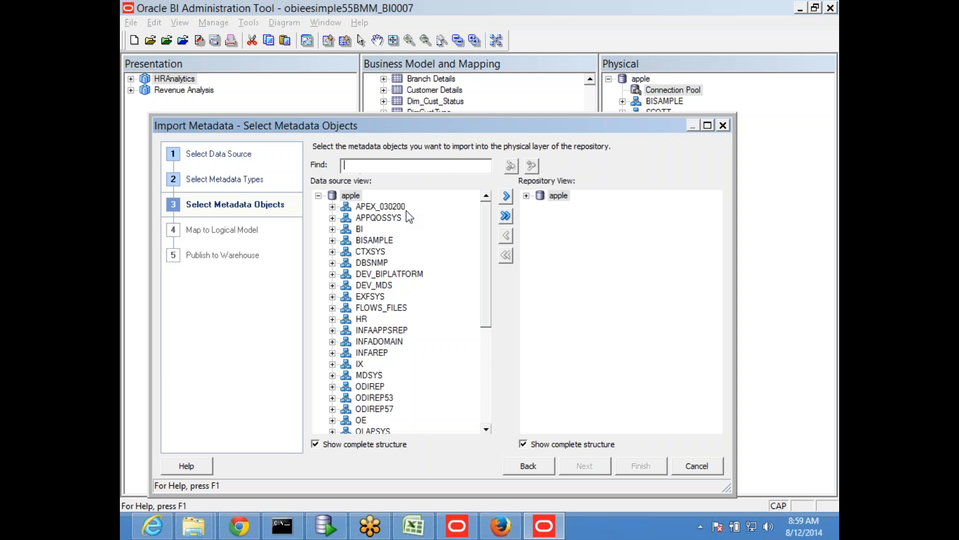
- Find SAMP_HEADCOUNT_F in the data source and import it into the physical layer of the repository
{"action": "key", "text": "ctrl+v"}
{"action": "left_click", "coordinate": [511, 166]}
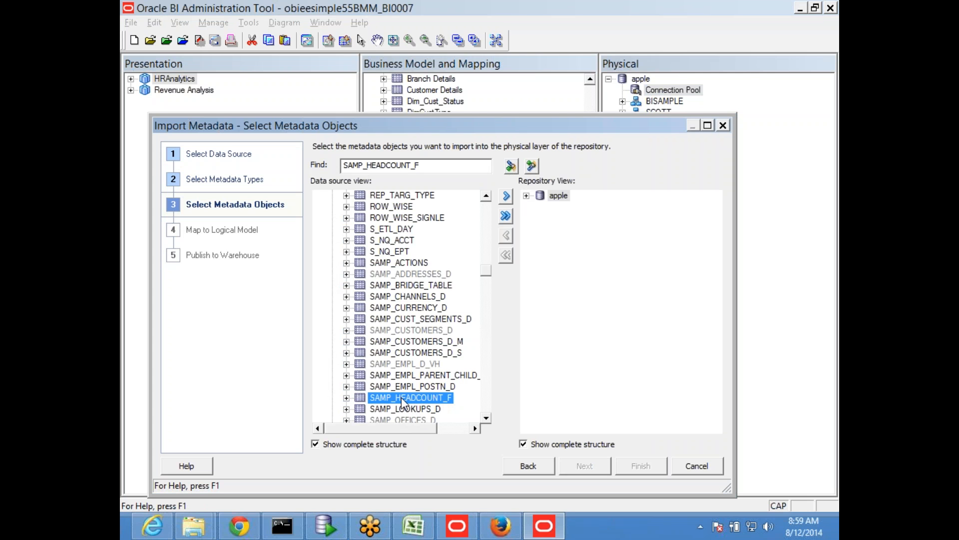
{"action": "left_click", "coordinate": [506, 199]}
{"action": "left_click", "coordinate": [634, 466]}
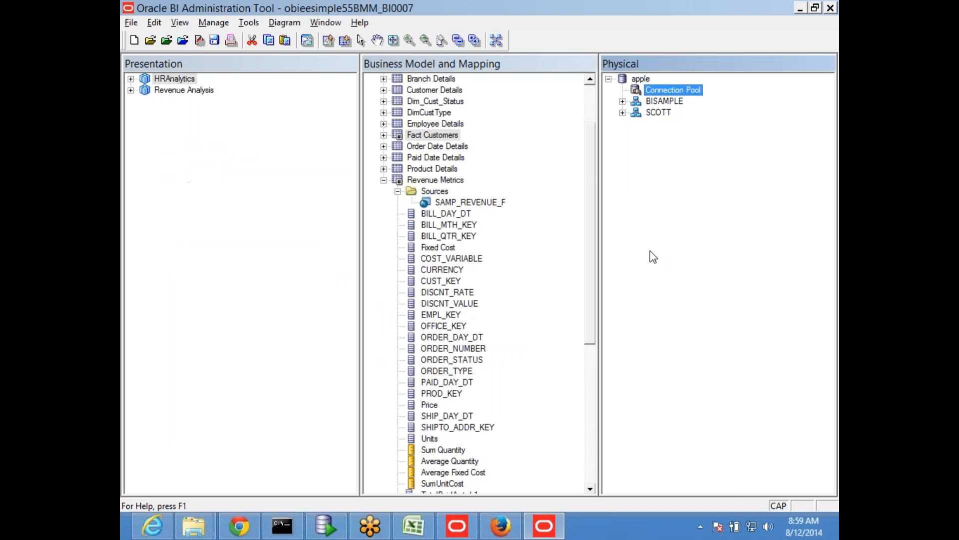
- Expand the BISAMPLE schema and open its physical diagram
{"action": "left_click", "coordinate": [623, 102]}
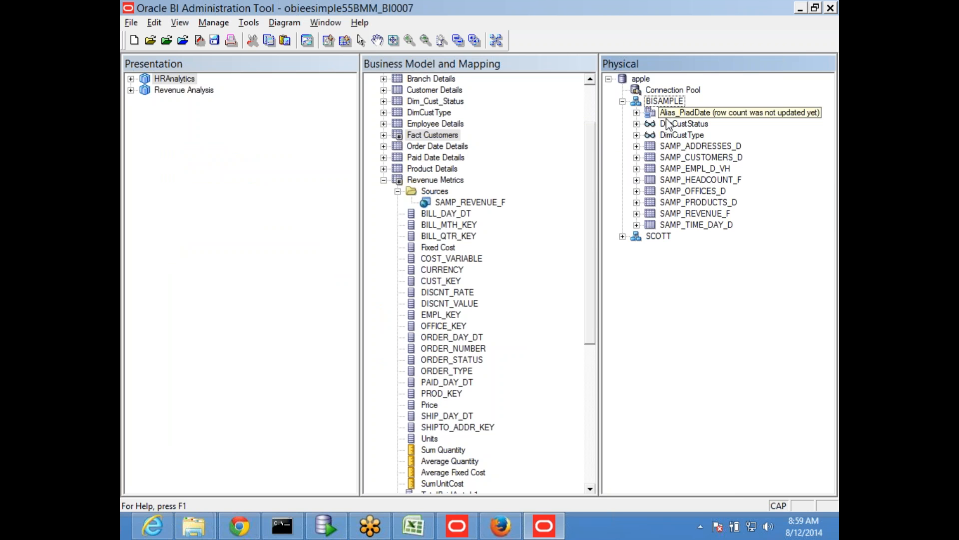
{"action": "left_click", "coordinate": [664, 102]}
{"action": "right_click", "coordinate": [664, 102]}
{"action": "mouse_move", "coordinate": [749, 309]}
{"action": "left_click", "coordinate": [504, 348]}
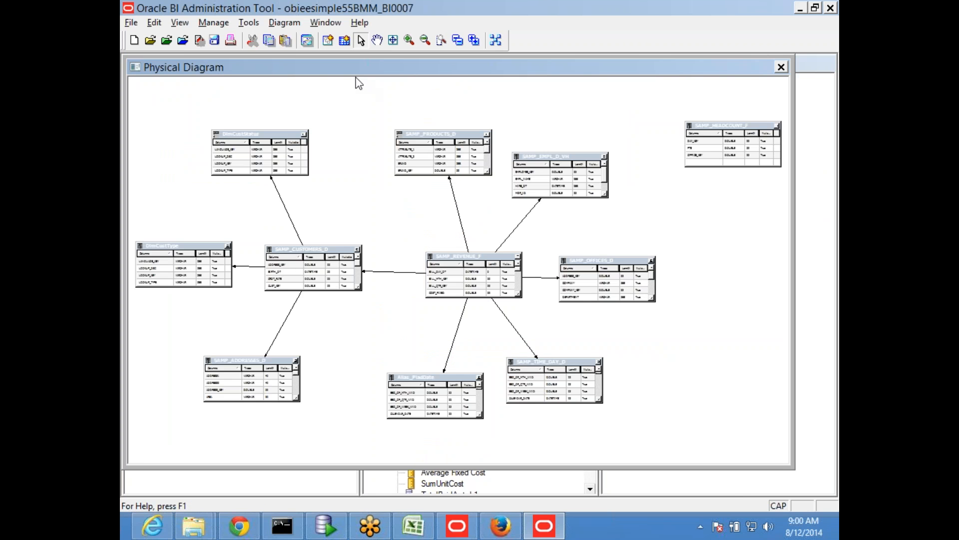
- Shift SAMP_REVENUE_F slightly in the diagram and bring the SAMP_HEADCOUNT_F table from its far corner to just below it
{"action": "left_click", "coordinate": [409, 40]}
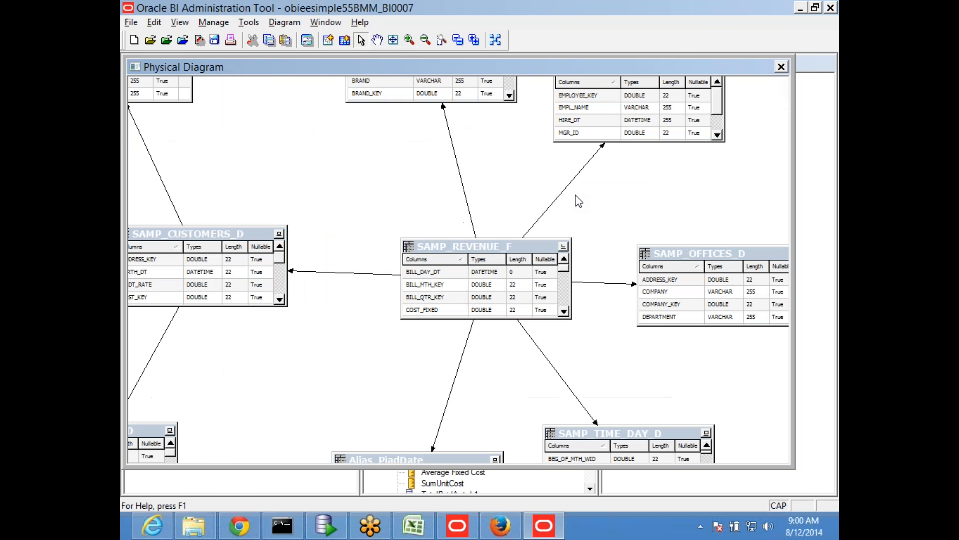
{"action": "left_click_drag", "start_coordinate": [487, 264], "coordinate": [476, 223]}
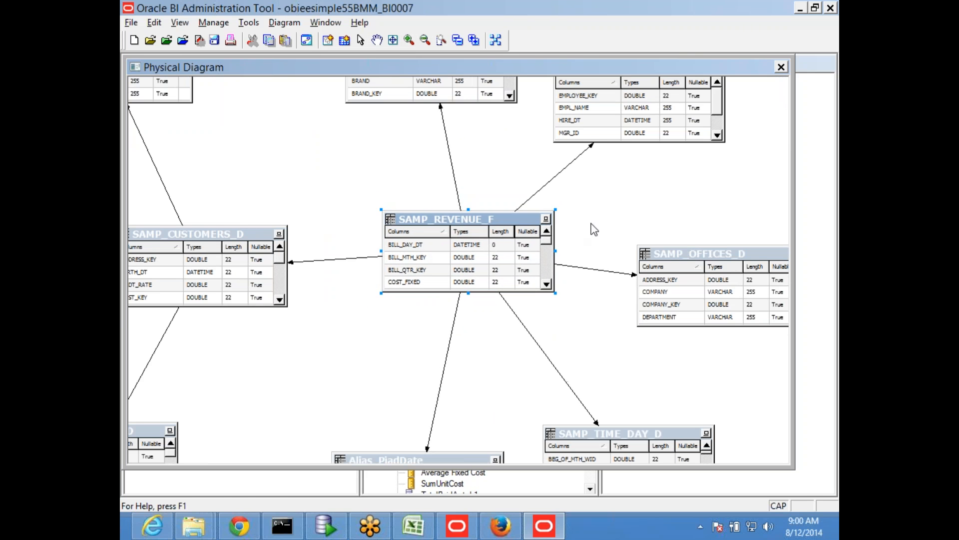
{"action": "left_click", "coordinate": [592, 222]}
{"action": "left_click", "coordinate": [377, 40]}
{"action": "left_click_drag", "start_coordinate": [627, 168], "coordinate": [370, 271]}
{"action": "left_click", "coordinate": [361, 39]}
{"action": "left_click_drag", "start_coordinate": [648, 116], "coordinate": [199, 402]}
{"action": "left_click_drag", "start_coordinate": [375, 67], "coordinate": [460, 65]}
{"action": "left_click", "coordinate": [376, 40]}
{"action": "left_click_drag", "start_coordinate": [435, 291], "coordinate": [629, 252]}
{"action": "left_click", "coordinate": [361, 40]}
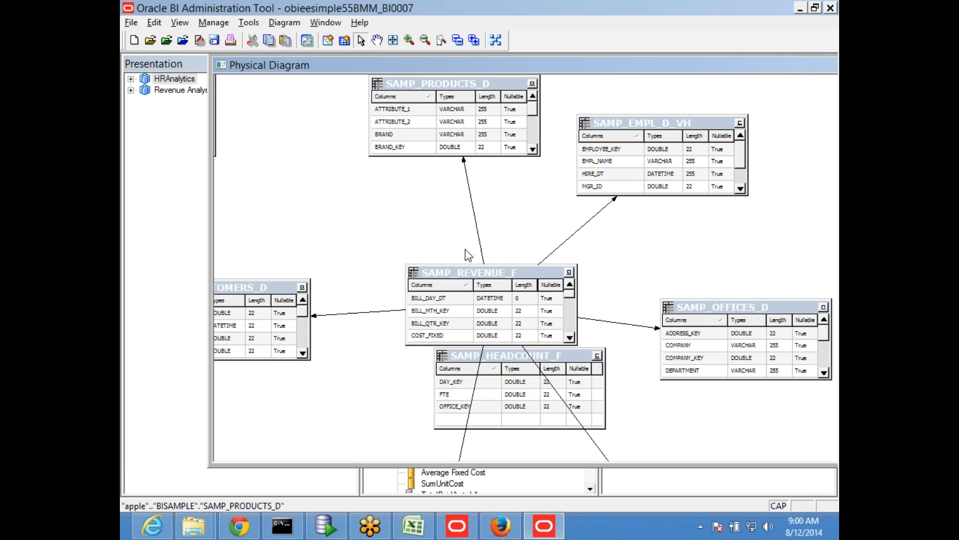
- Space out SAMP_REVENUE_F and SAMP_HEADCOUNT_F so they sit one above the other with a small gap
{"action": "left_click_drag", "start_coordinate": [475, 272], "coordinate": [491, 217]}
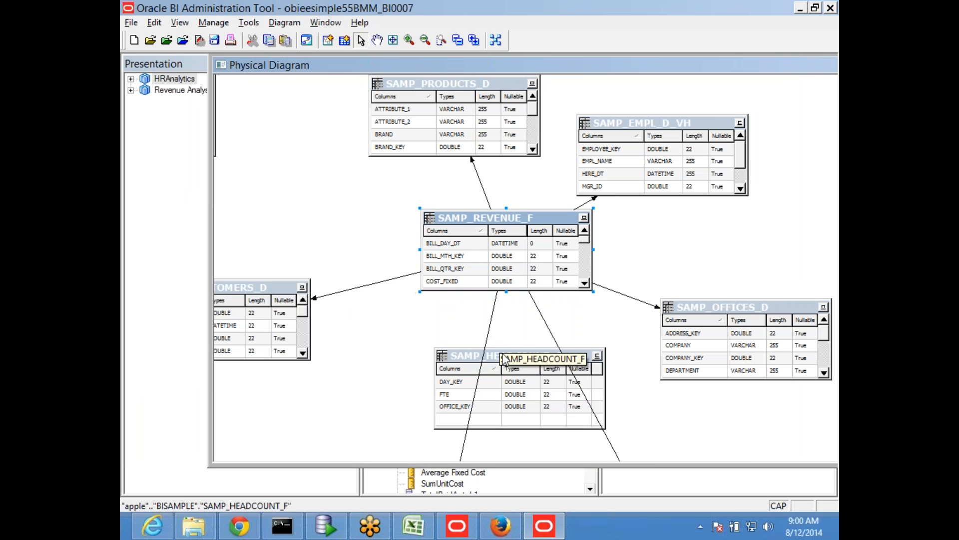
{"action": "left_click_drag", "start_coordinate": [504, 349], "coordinate": [487, 328]}
{"action": "left_click_drag", "start_coordinate": [478, 216], "coordinate": [464, 243]}
{"action": "left_click_drag", "start_coordinate": [462, 335], "coordinate": [460, 365]}
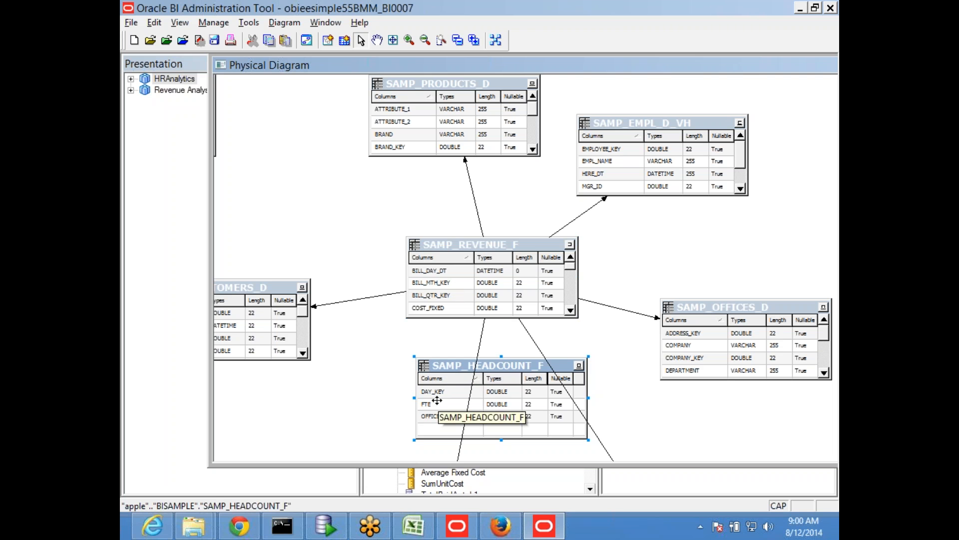
- Stretch the SAMP_REVENUE_F table upward in the diagram to show more of its columns, including OFFICE_KEY and the date columns
{"action": "left_click", "coordinate": [493, 243]}
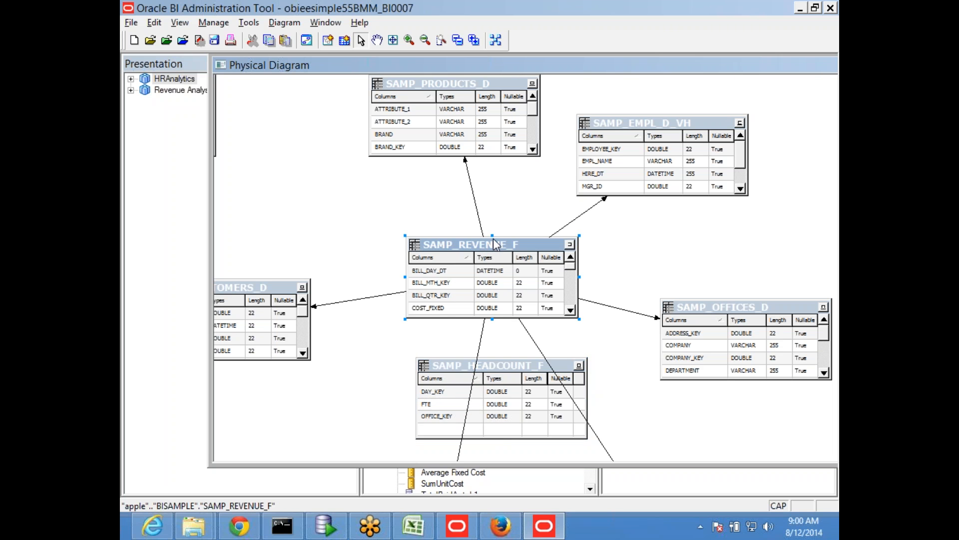
{"action": "left_click_drag", "start_coordinate": [494, 234], "coordinate": [493, 126]}
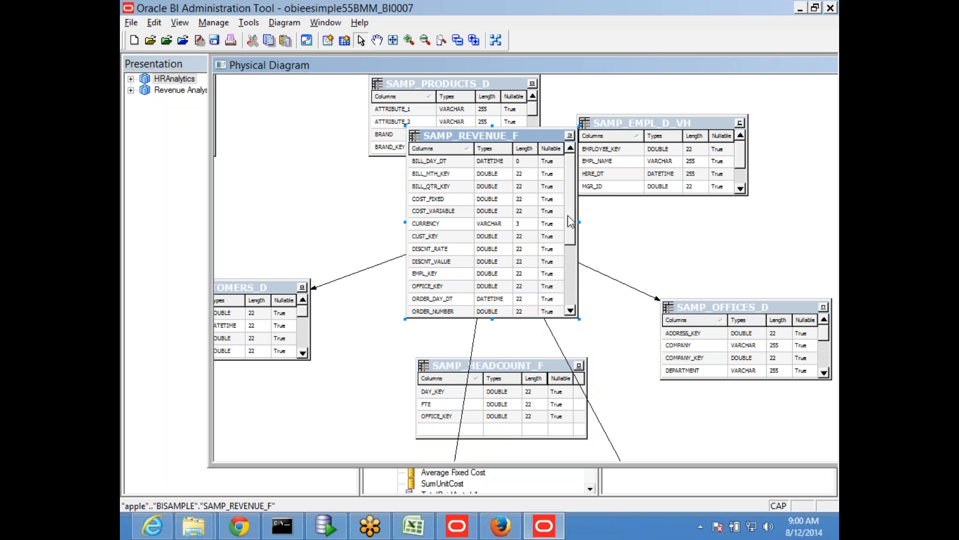
{"action": "scroll", "coordinate": [574, 221], "scroll_direction": "down", "scroll_amount": 3}
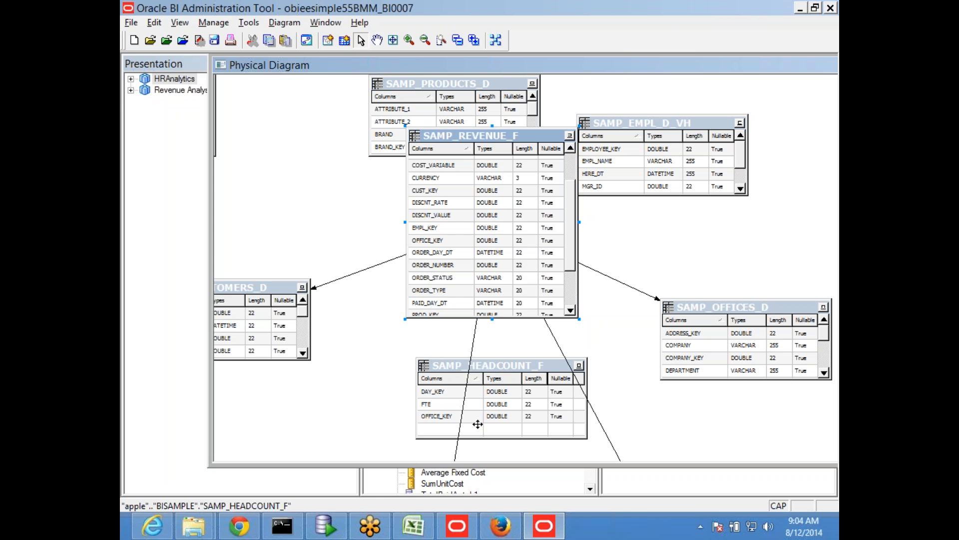
- Switch to the obiee_56 workbook in Excel and examine the fac1 and fac2 key and product columns on Sheet25
{"action": "key", "text": "alt+Tab"}
{"action": "left_click", "coordinate": [422, 530]}
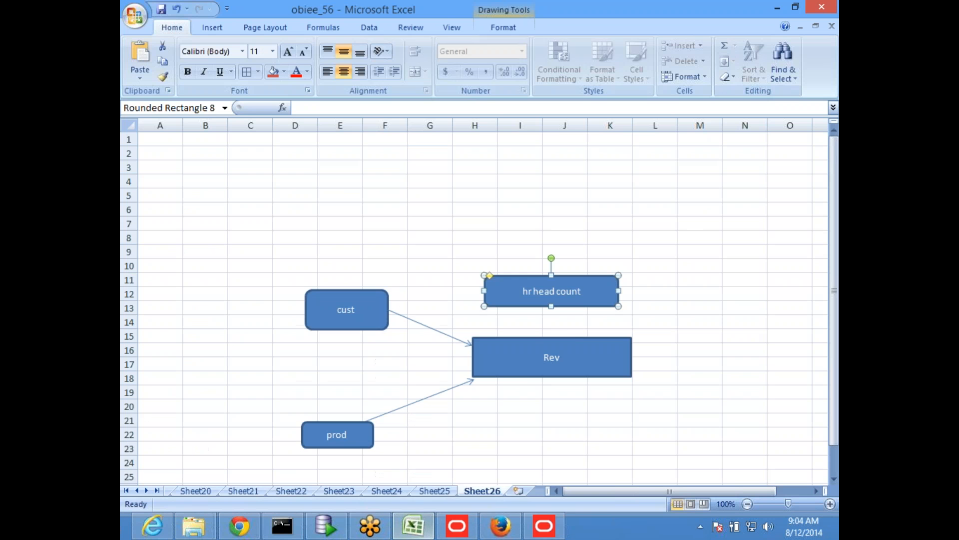
{"action": "left_click", "coordinate": [444, 492]}
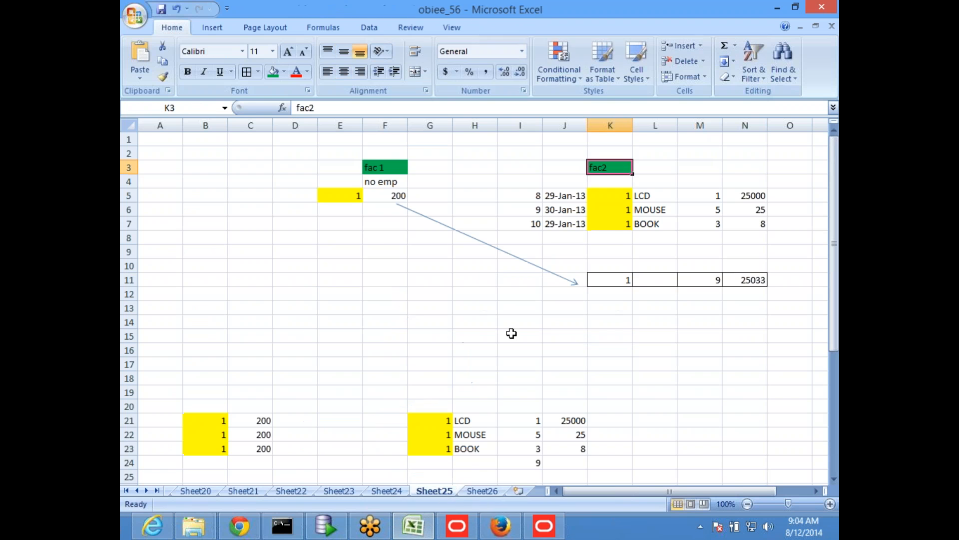
{"action": "left_click", "coordinate": [349, 200]}
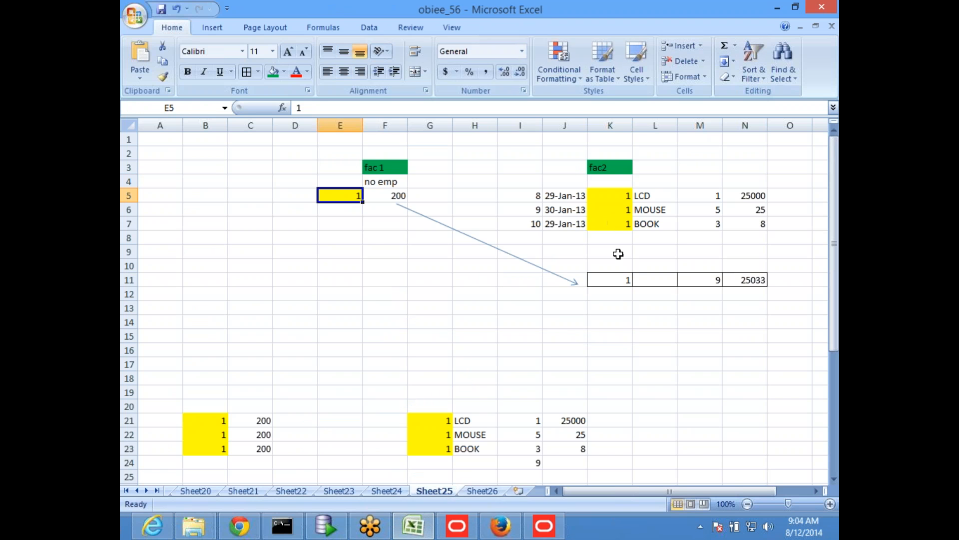
{"action": "left_click_drag", "start_coordinate": [662, 181], "coordinate": [667, 314]}
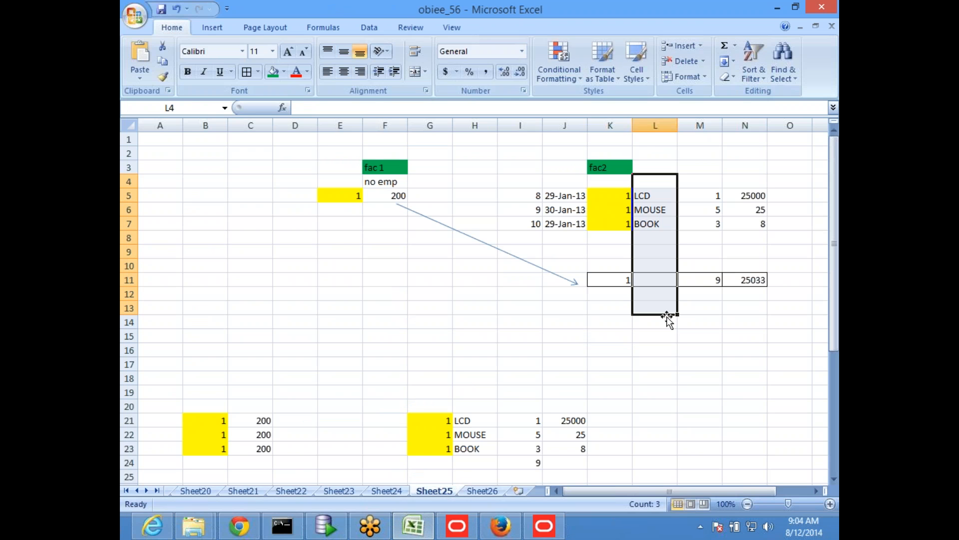
{"action": "left_click", "coordinate": [342, 236]}
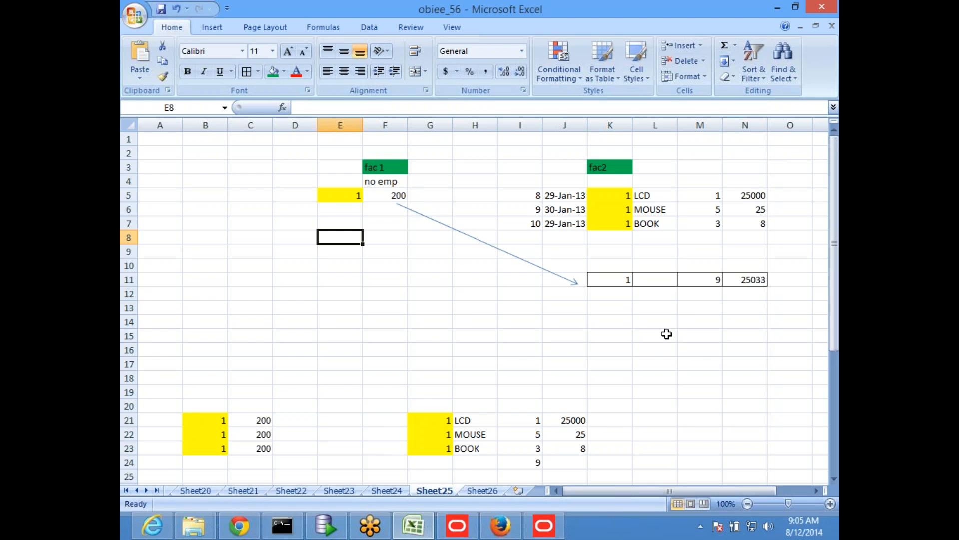
- Return to the Oracle BI Administration Tool, nudge the SAMP_REVENUE_F and SAMP_HEADCOUNT_F tables in the diagram, and raise SAMP_OFFICES_D closer to SAMP_EMPL_D_VH
{"action": "key", "text": "alt+Tab"}
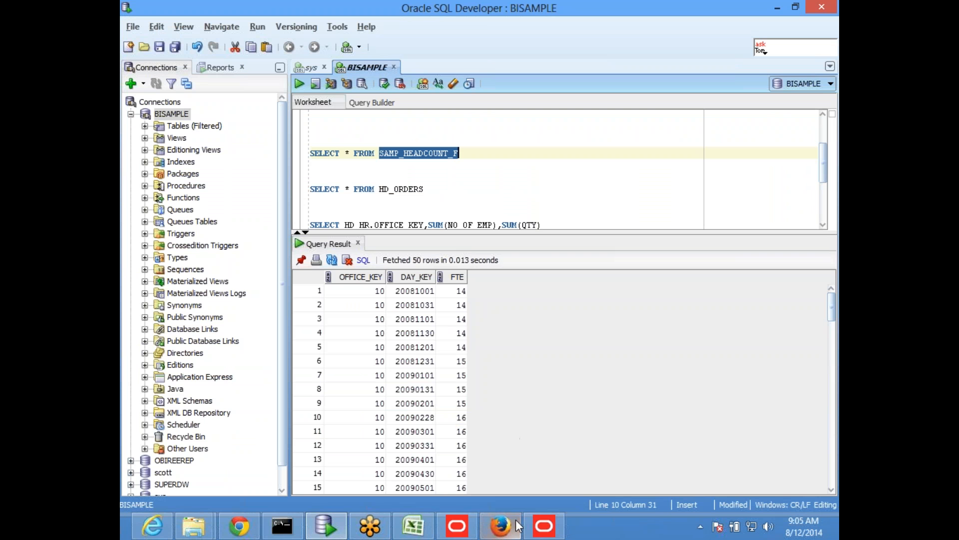
{"action": "mouse_move", "coordinate": [517, 525]}
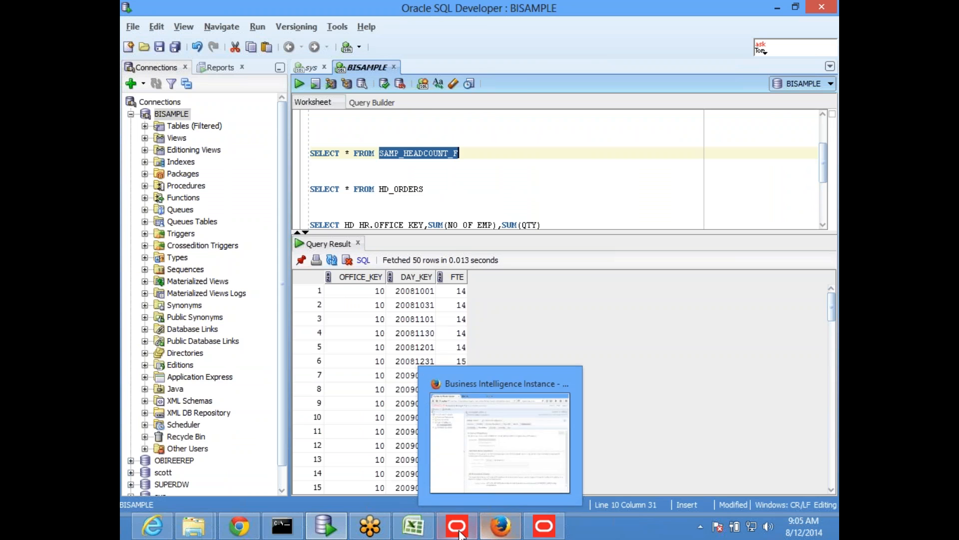
{"action": "left_click", "coordinate": [560, 533]}
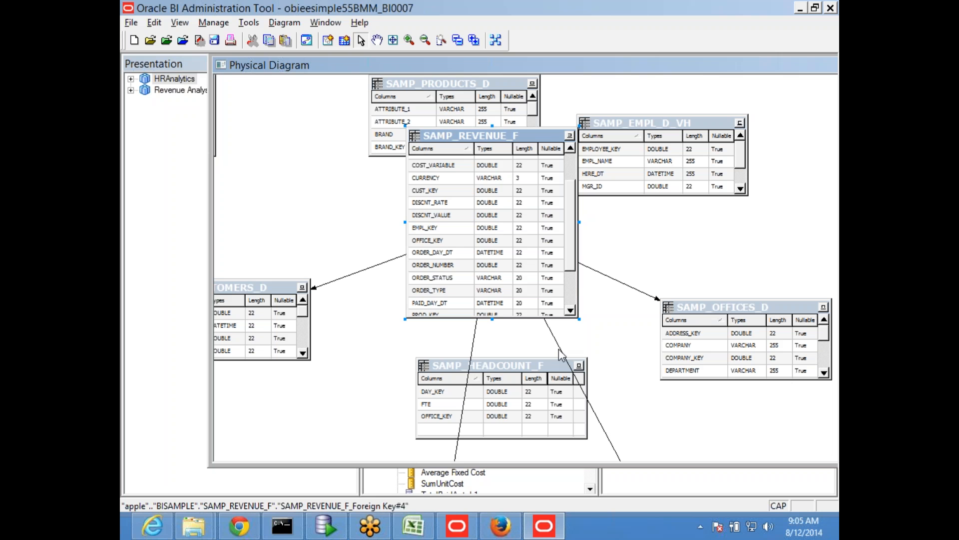
{"action": "left_click_drag", "start_coordinate": [448, 143], "coordinate": [475, 158]}
{"action": "left_click_drag", "start_coordinate": [462, 371], "coordinate": [482, 375]}
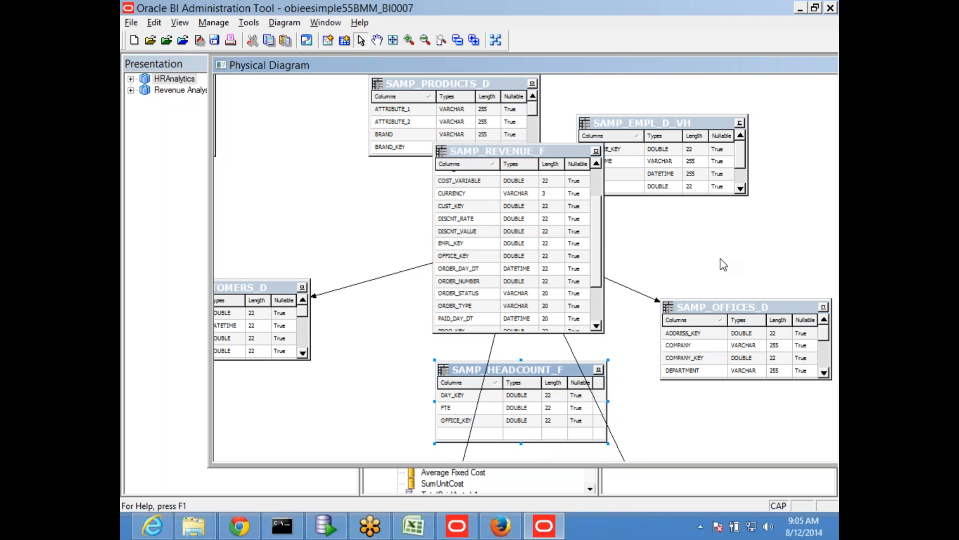
{"action": "left_click_drag", "start_coordinate": [399, 177], "coordinate": [466, 162]}
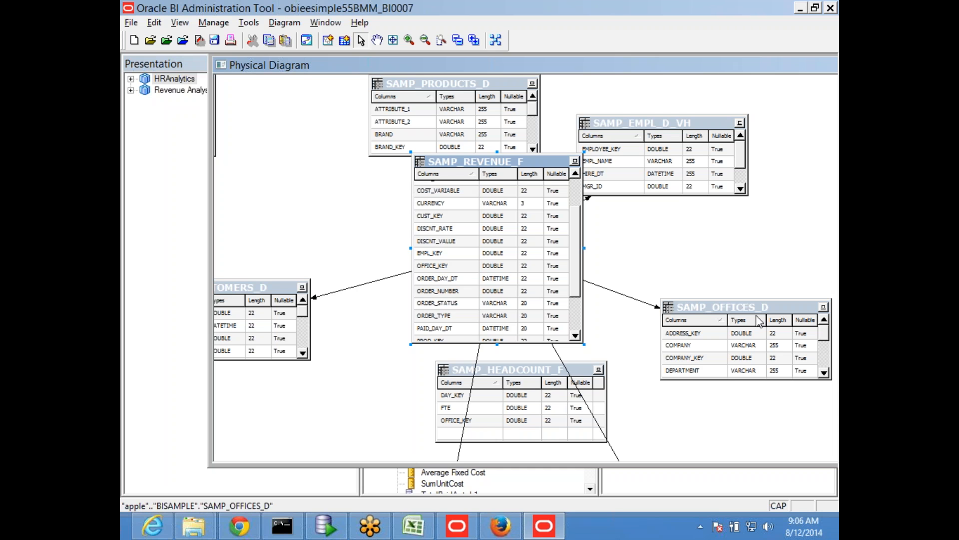
{"action": "left_click_drag", "start_coordinate": [736, 312], "coordinate": [727, 229]}
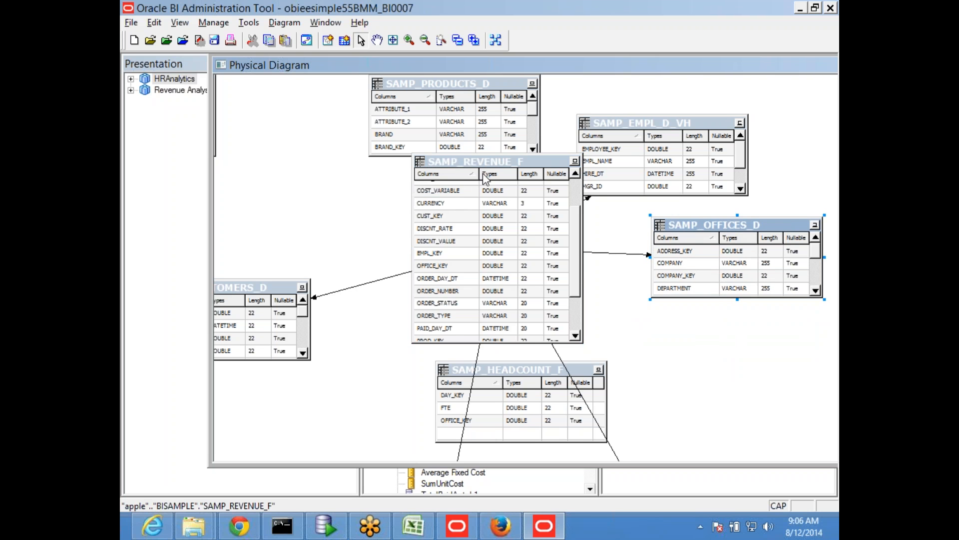
- Shift SAMP_REVENUE_F and SAMP_HEADCOUNT_F toward SAMP_CUSTOMERS_D in the diagram, with the headcount table beneath the revenue table
{"action": "mouse_move", "coordinate": [480, 165]}
{"action": "left_mouse_down"}
{"action": "mouse_move", "coordinate": [399, 167]}
{"action": "mouse_move", "coordinate": [491, 169]}
{"action": "left_mouse_up"}
{"action": "left_click_drag", "start_coordinate": [509, 368], "coordinate": [496, 388]}
{"action": "scroll", "coordinate": [628, 345], "scroll_direction": "down", "scroll_amount": 2}
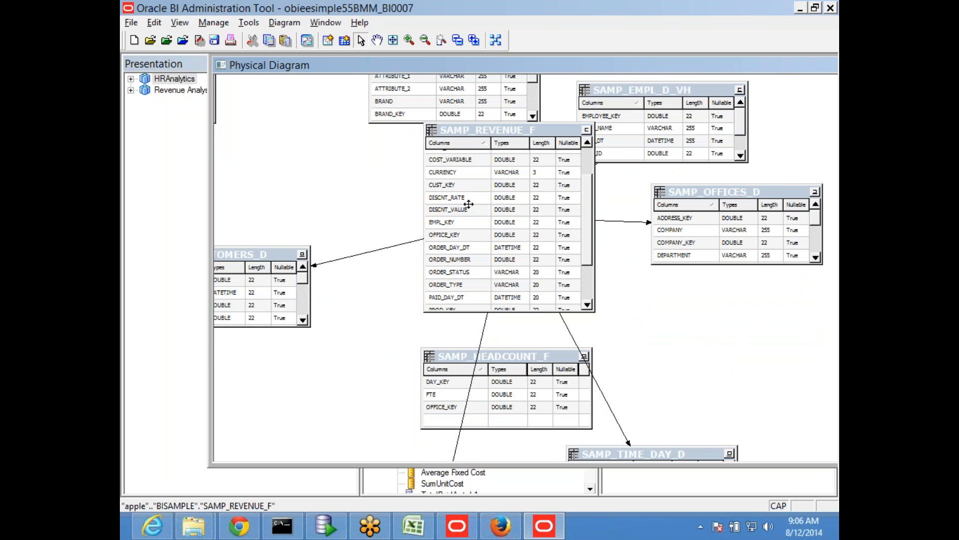
{"action": "left_click_drag", "start_coordinate": [472, 135], "coordinate": [389, 122]}
{"action": "left_click_drag", "start_coordinate": [469, 356], "coordinate": [381, 361]}
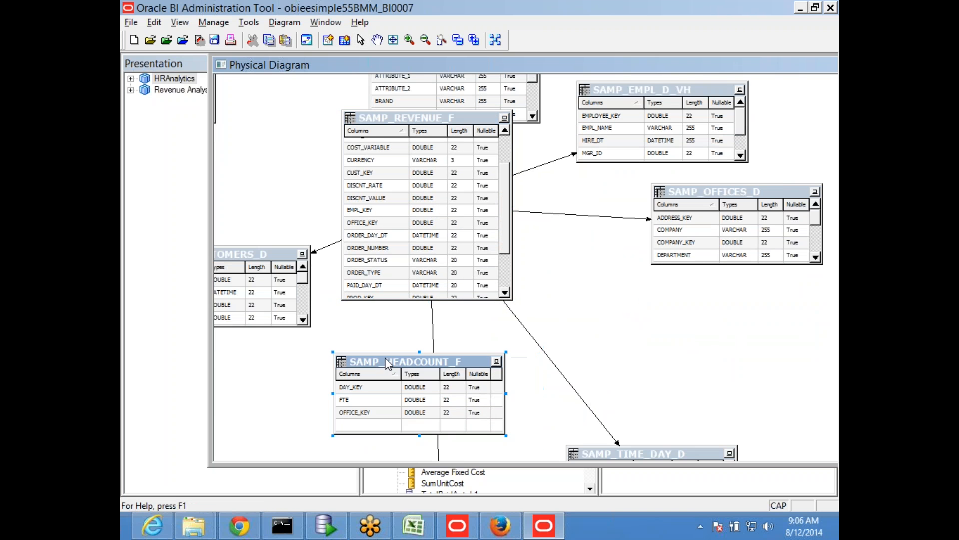
- Space the diagram so SAMP_HEADCOUNT_F sits just below SAMP_REVENUE_F and SAMP_OFFICES_D stands beside them, below SAMP_EMPL_D_VH
{"action": "left_click_drag", "start_coordinate": [680, 187], "coordinate": [633, 267]}
{"action": "left_click_drag", "start_coordinate": [404, 369], "coordinate": [430, 394]}
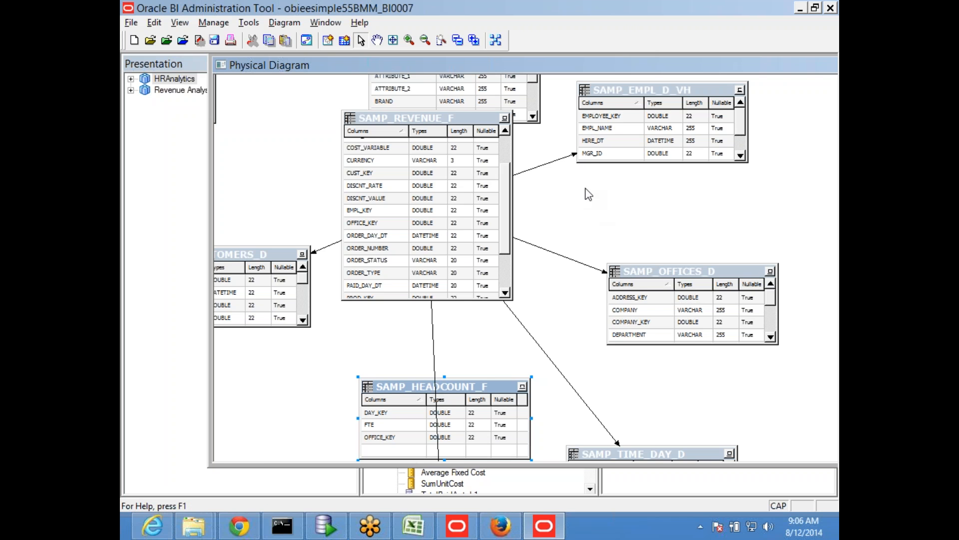
{"action": "left_click_drag", "start_coordinate": [435, 149], "coordinate": [447, 197]}
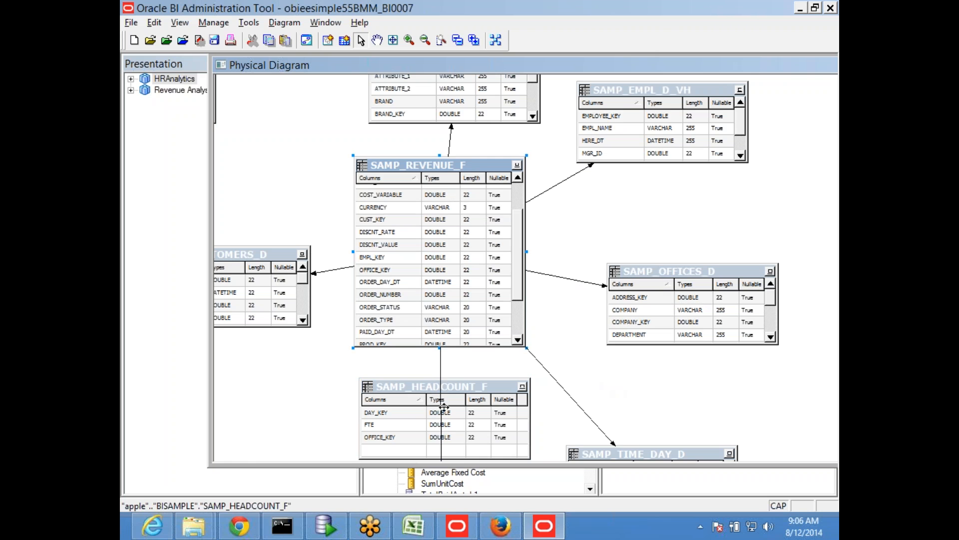
{"action": "mouse_move", "coordinate": [406, 387]}
{"action": "left_mouse_down"}
{"action": "mouse_move", "coordinate": [404, 378]}
{"action": "mouse_move", "coordinate": [422, 385]}
{"action": "left_mouse_up"}
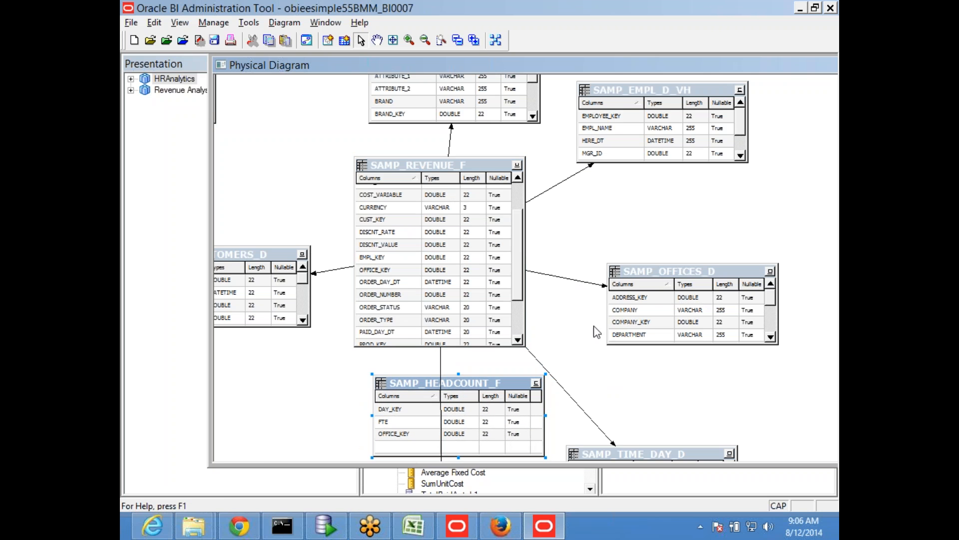
{"action": "left_click_drag", "start_coordinate": [652, 270], "coordinate": [686, 238]}
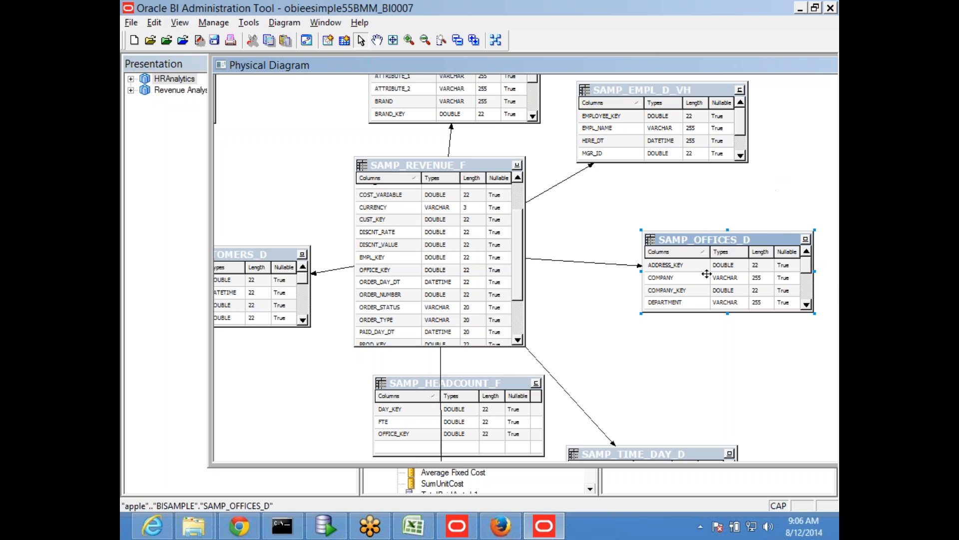
{"action": "left_click_drag", "start_coordinate": [691, 245], "coordinate": [674, 252]}
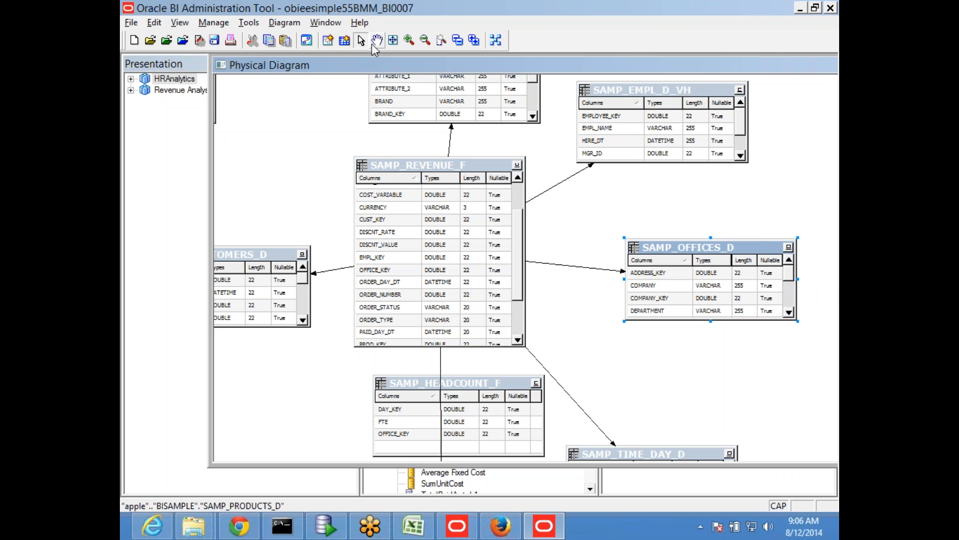
- Create a physical foreign key join from SAMP_HEADCOUNT_F to SAMP_OFFICES_D on OFFICE_KEY, and close the physical diagram
{"action": "left_click", "coordinate": [328, 40]}
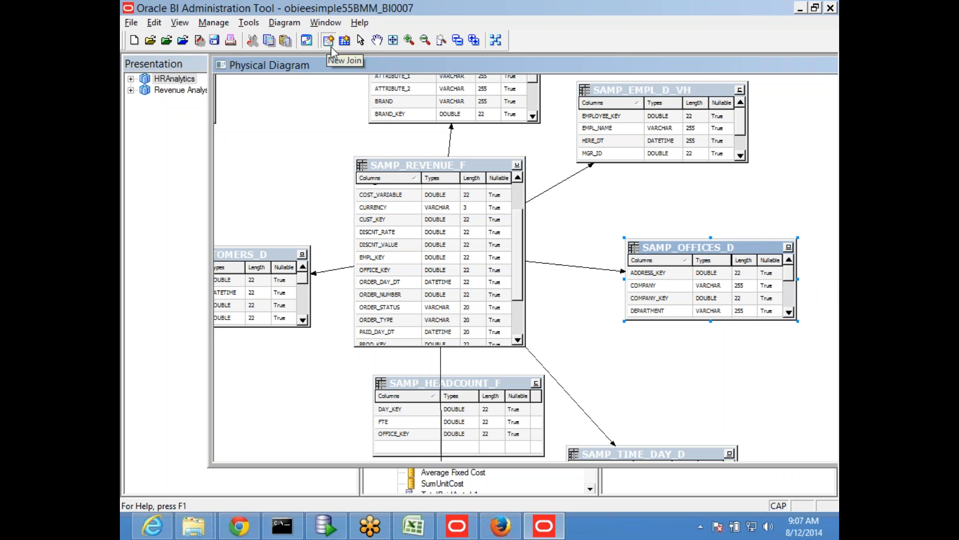
{"action": "left_click", "coordinate": [506, 418]}
{"action": "left_click", "coordinate": [705, 286]}
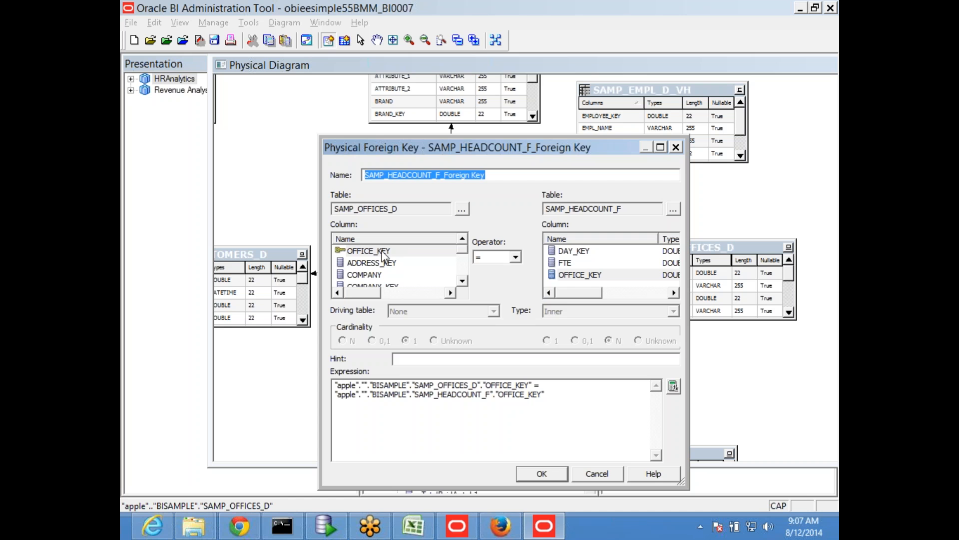
{"action": "left_click", "coordinate": [350, 249]}
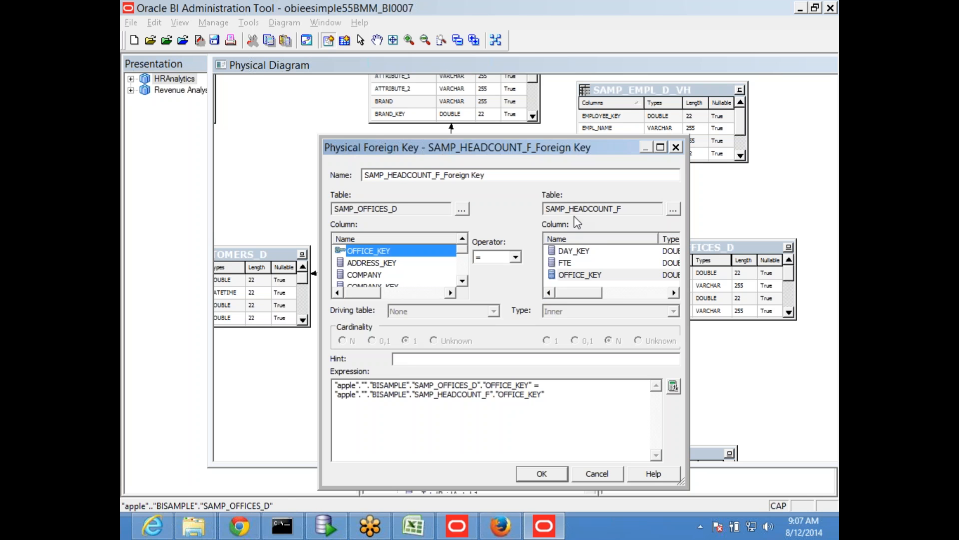
{"action": "left_click", "coordinate": [578, 276]}
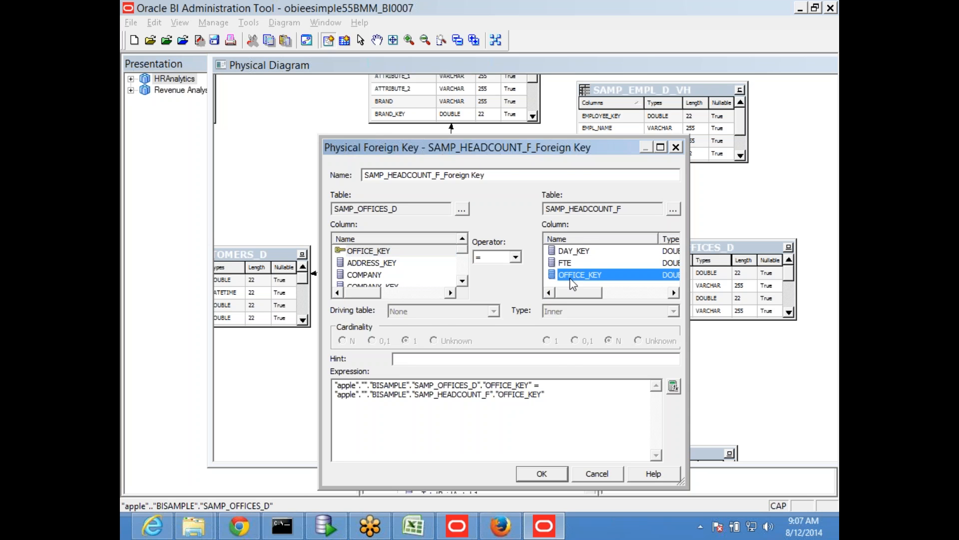
{"action": "left_click", "coordinate": [542, 474]}
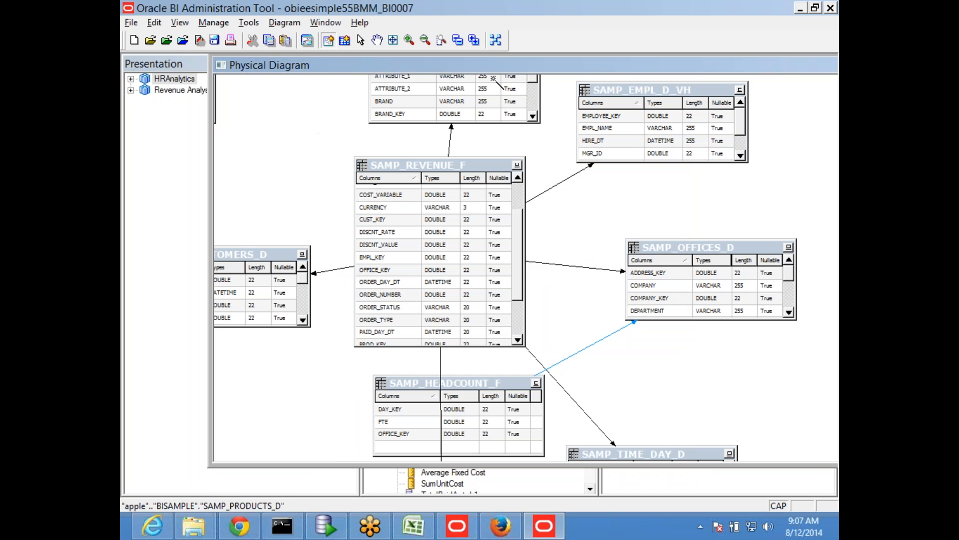
{"action": "left_click", "coordinate": [361, 42]}
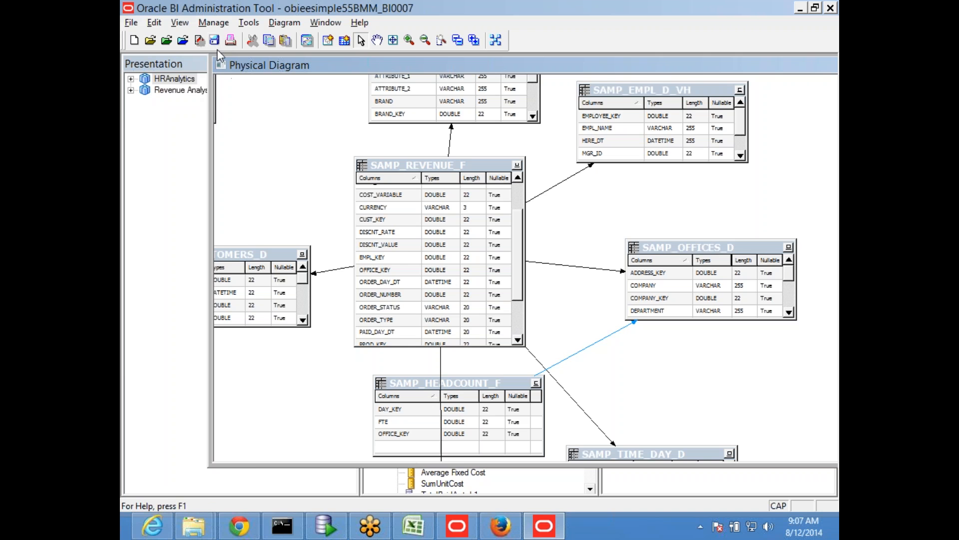
{"action": "double_click", "coordinate": [311, 68]}
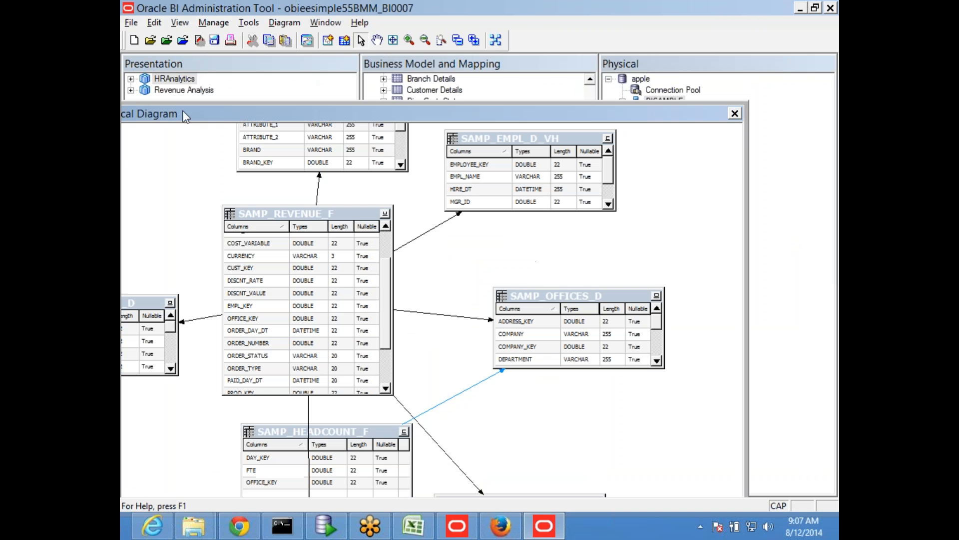
{"action": "left_click", "coordinate": [735, 114]}
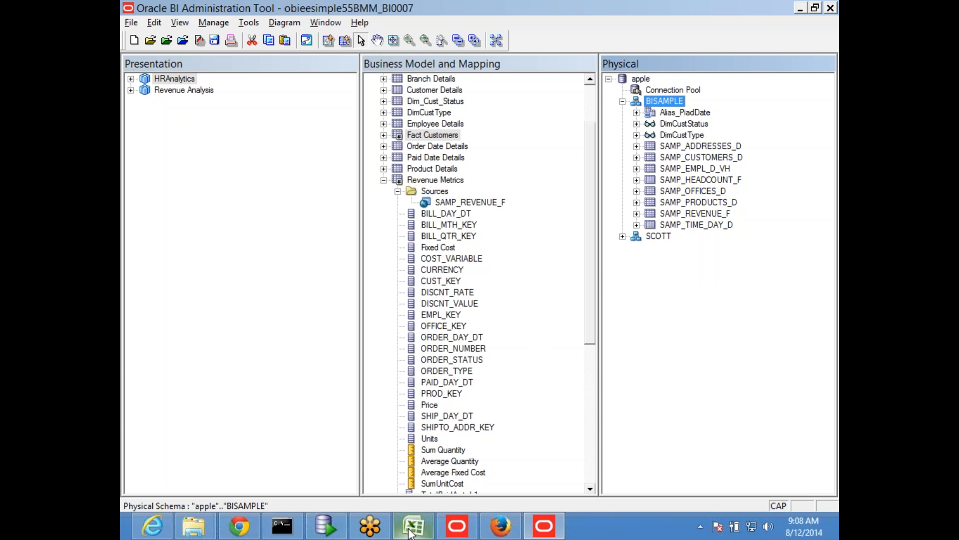
- Check the no emp value of fac1 on Sheet25 in Excel, and return to the Oracle BI Administration Tool
{"action": "left_click", "coordinate": [450, 495]}
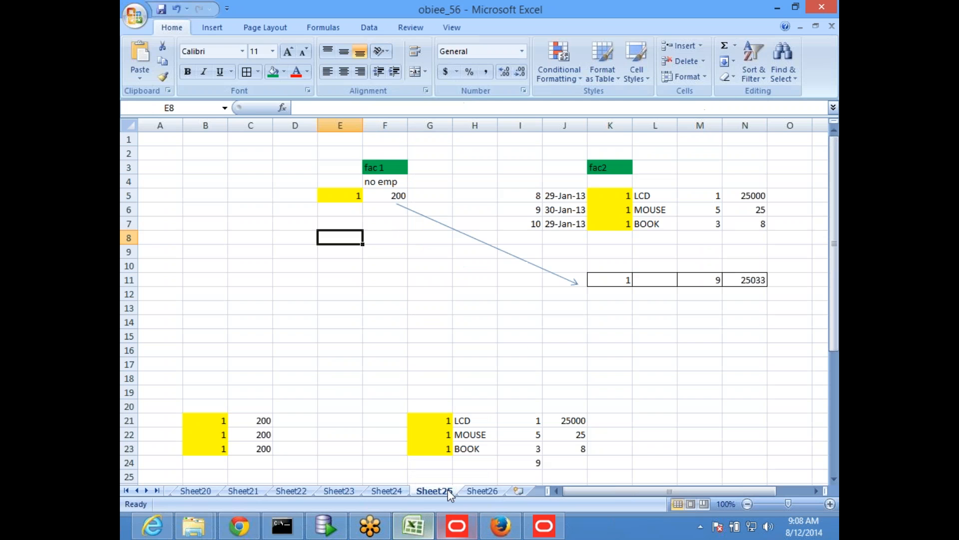
{"action": "left_click", "coordinate": [385, 199]}
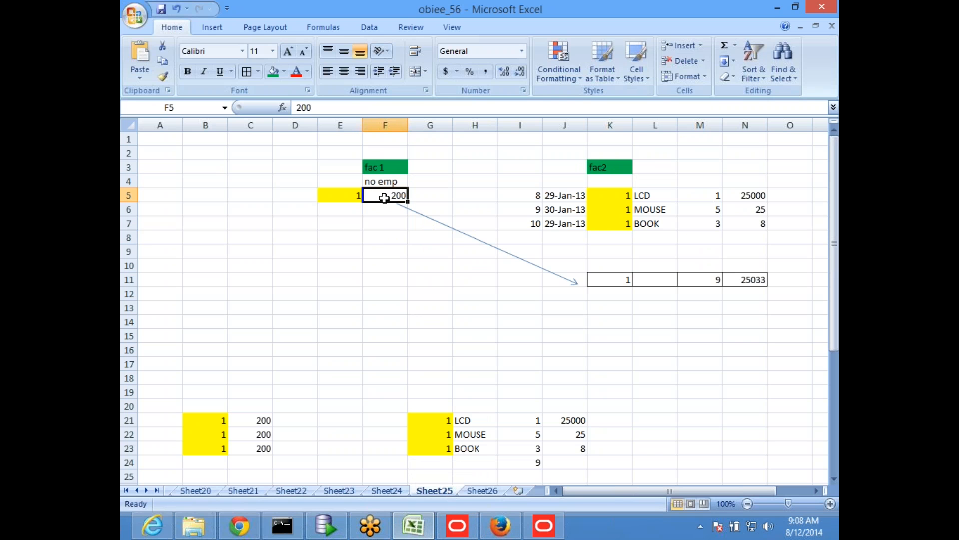
{"action": "left_click", "coordinate": [502, 525]}
{"action": "mouse_move", "coordinate": [547, 529]}
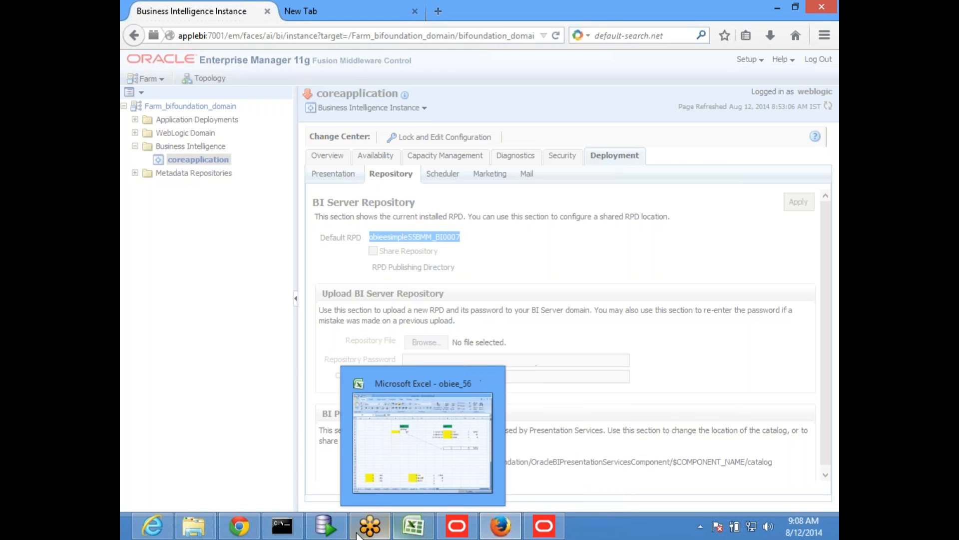
{"action": "left_click", "coordinate": [548, 530]}
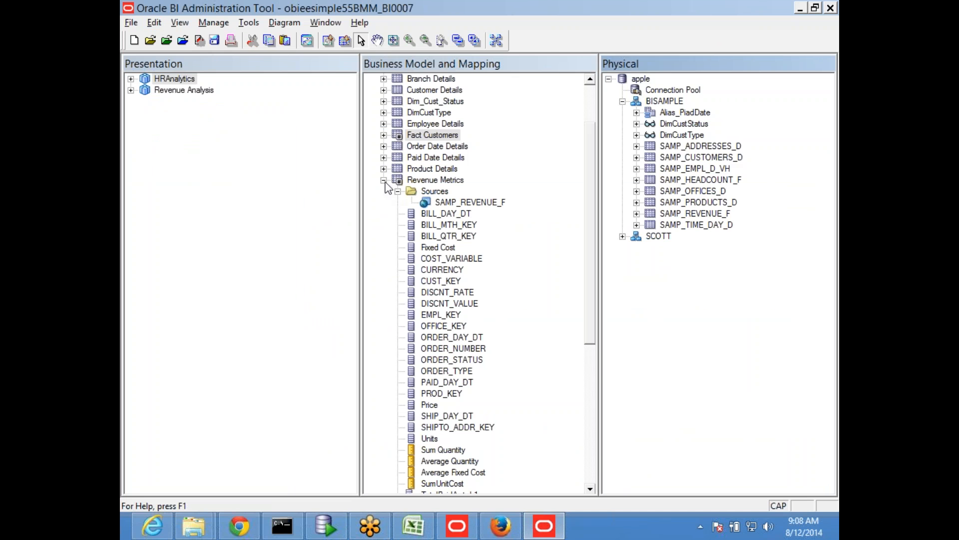
- Add the physical table SAMP_HEADCOUNT_F as a second logical table source of Revenue Metrics
{"action": "mouse_move", "coordinate": [668, 161]}
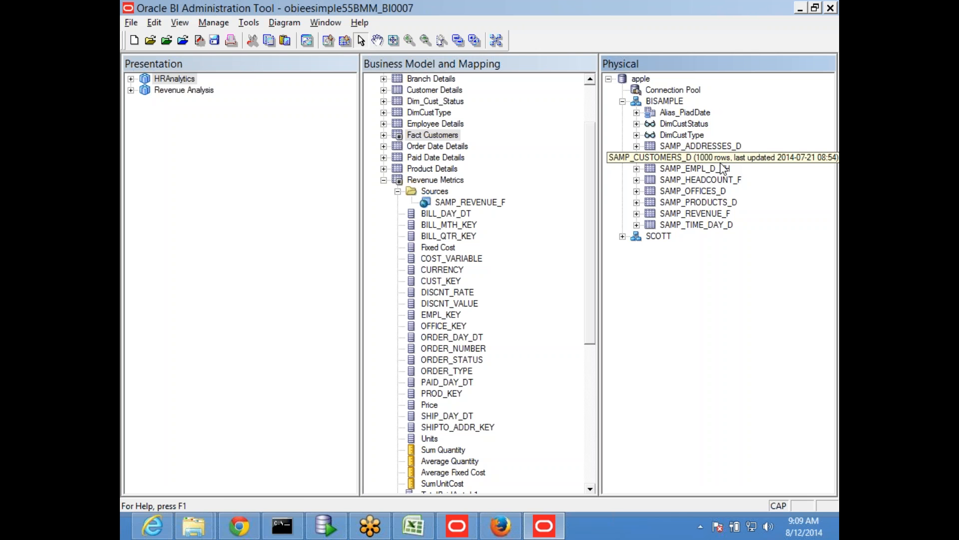
{"action": "left_click", "coordinate": [445, 180]}
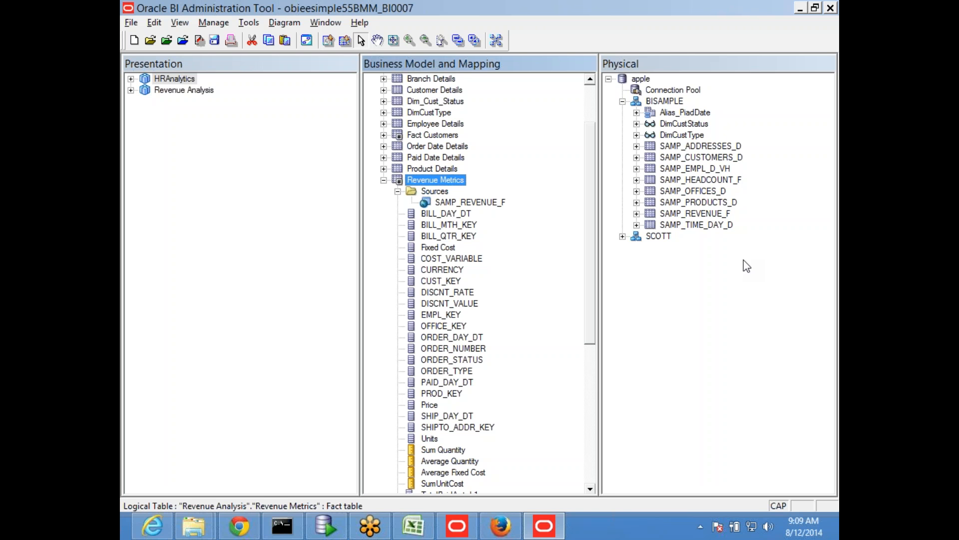
{"action": "left_click", "coordinate": [680, 216]}
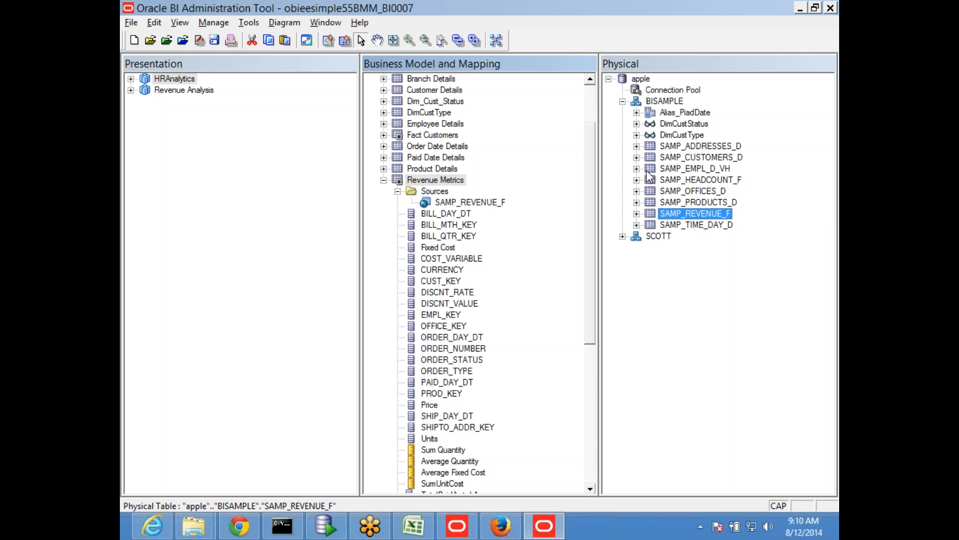
{"action": "left_click", "coordinate": [678, 171]}
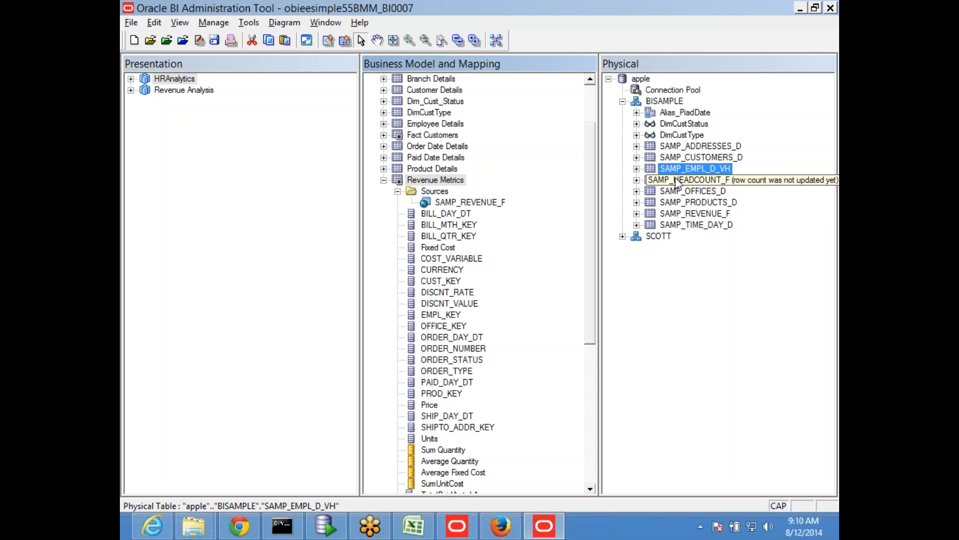
{"action": "left_click", "coordinate": [664, 181]}
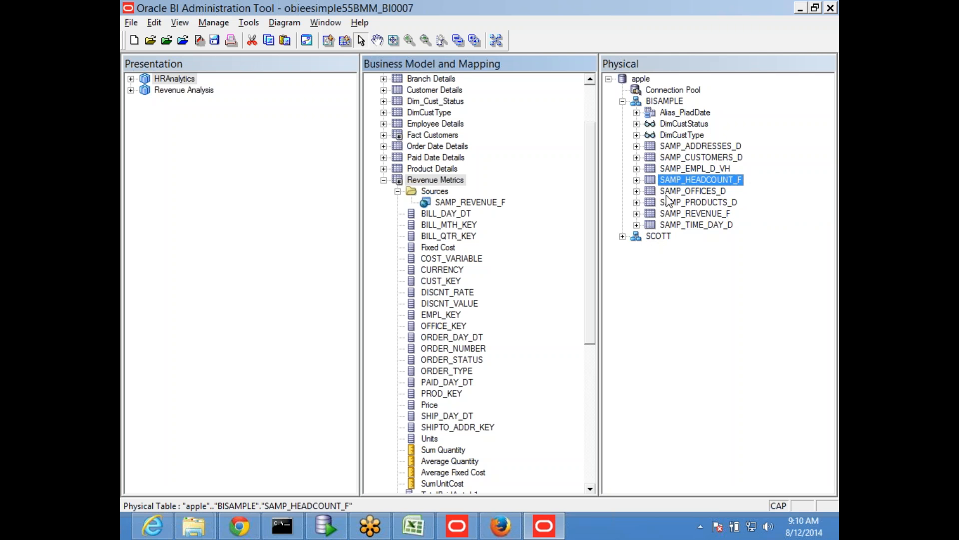
{"action": "left_click_drag", "start_coordinate": [671, 179], "coordinate": [460, 183]}
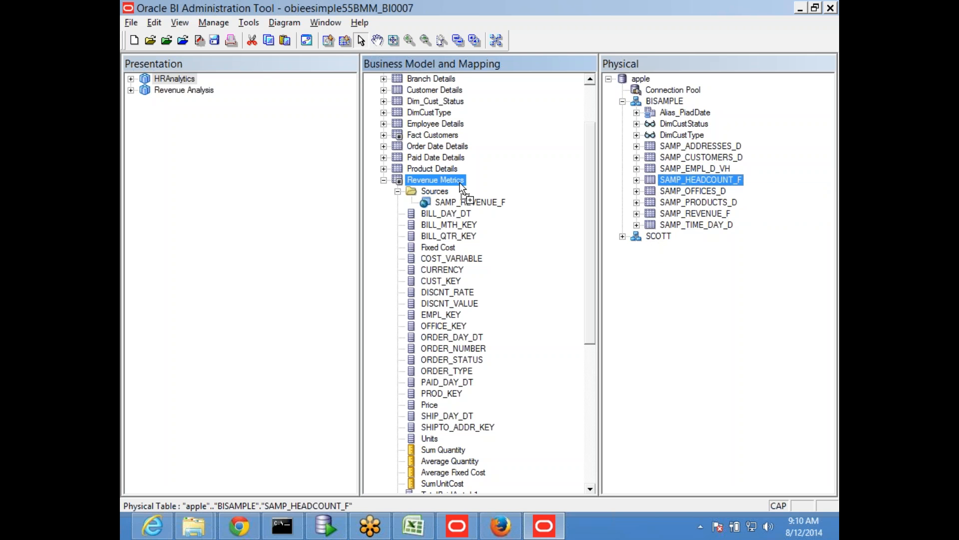
{"action": "left_click_drag", "start_coordinate": [460, 183], "coordinate": [458, 182]}
{"action": "left_click_drag", "start_coordinate": [457, 182], "coordinate": [457, 182]}
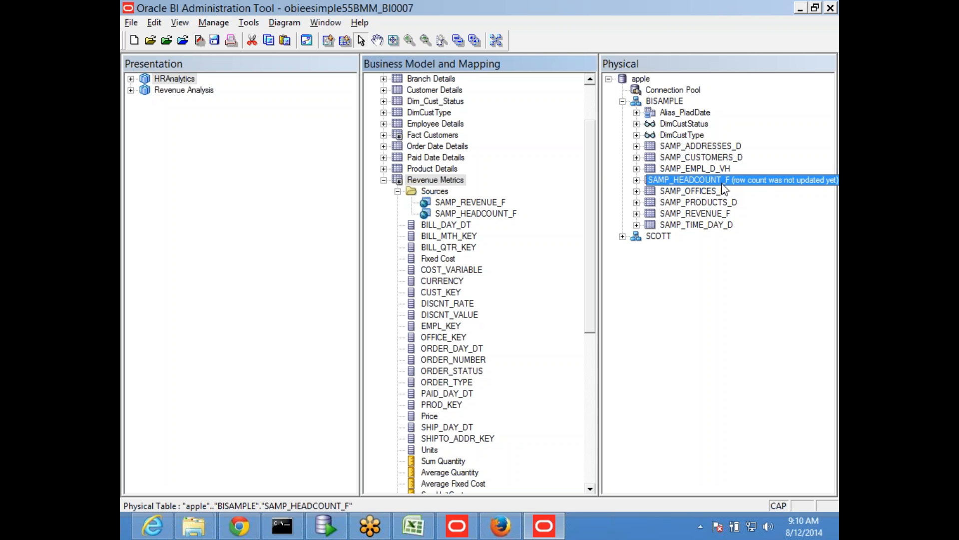
{"action": "left_click", "coordinate": [481, 214]}
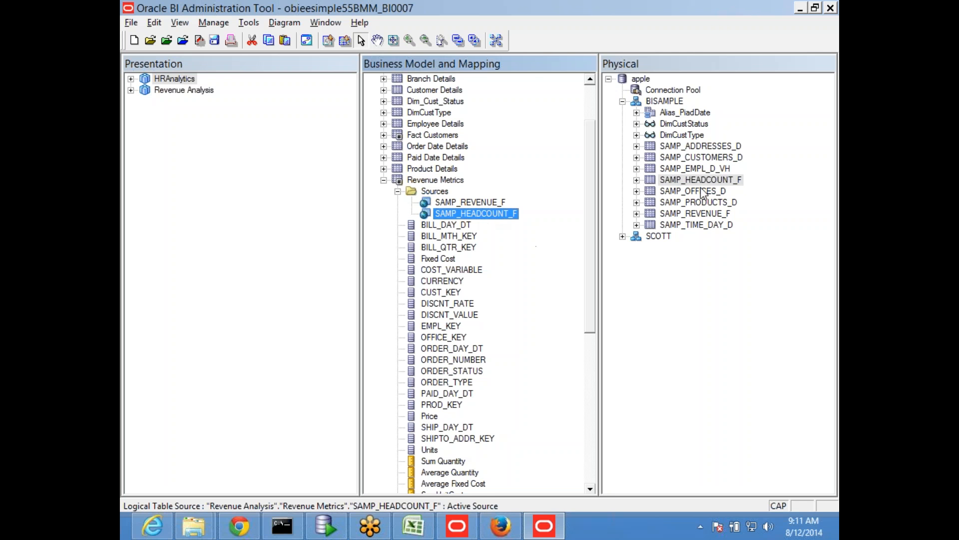
- Set the default aggregation rule of the Revenue Metrics logical column FTE to Avg
{"action": "scroll", "coordinate": [506, 398], "scroll_direction": "down", "scroll_amount": 7}
{"action": "scroll", "coordinate": [523, 407], "scroll_direction": "down", "scroll_amount": 2}
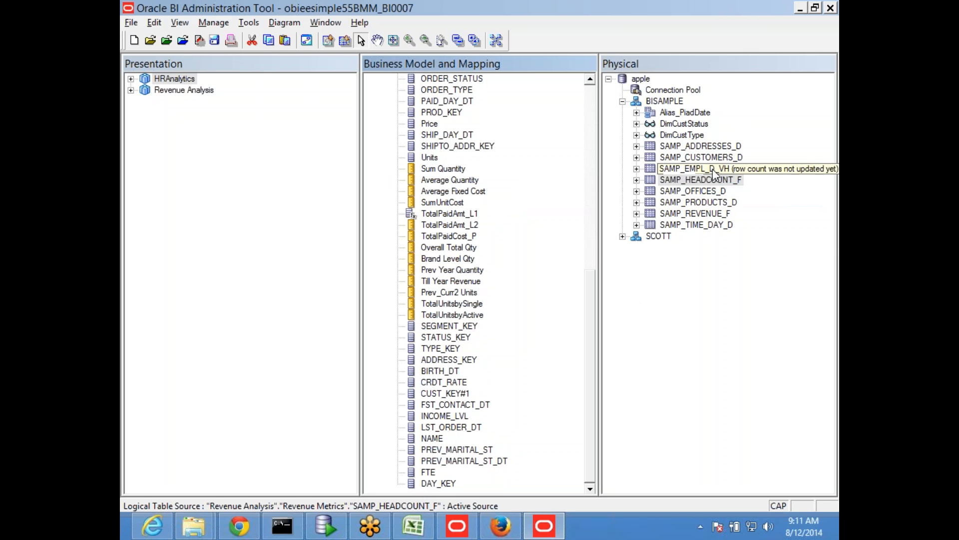
{"action": "left_click", "coordinate": [428, 472]}
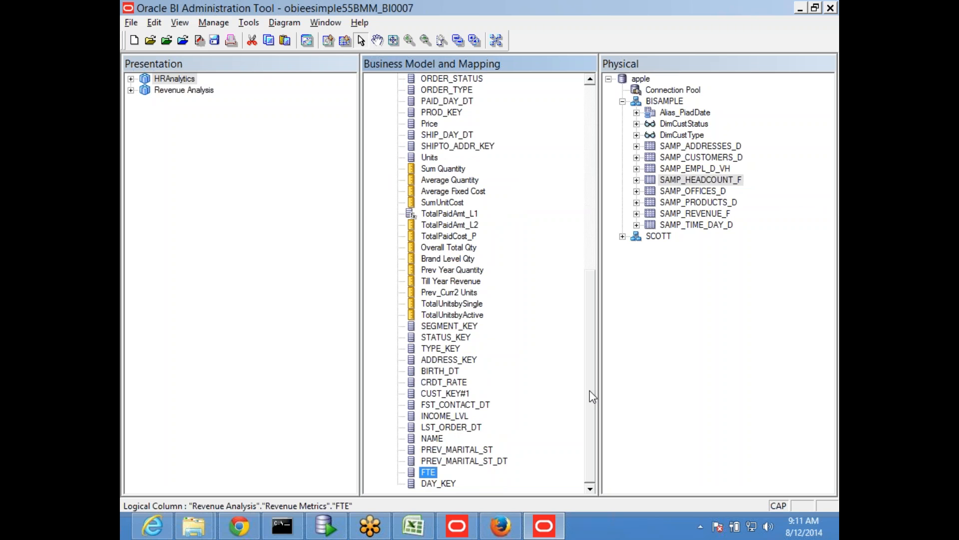
{"action": "double_click", "coordinate": [429, 475]}
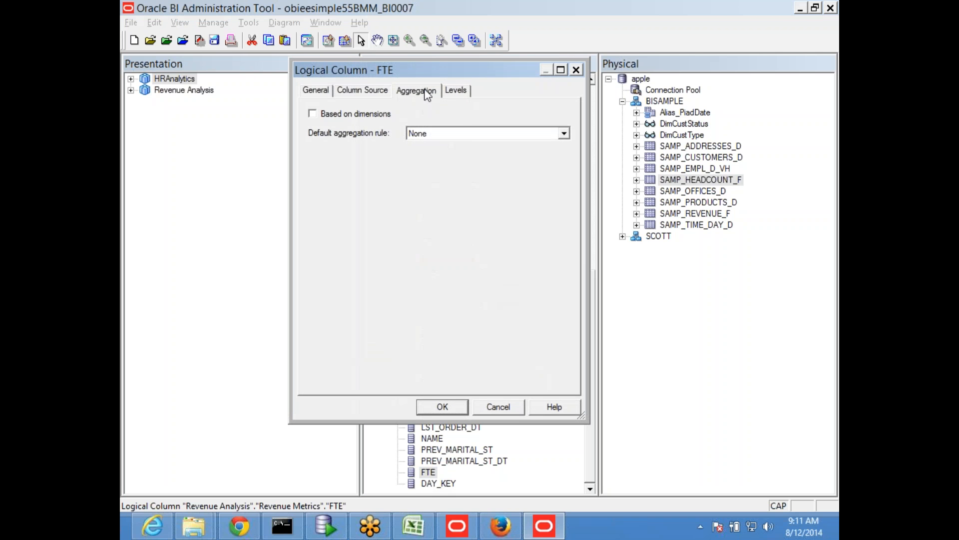
{"action": "left_click", "coordinate": [474, 135]}
{"action": "left_click", "coordinate": [440, 166]}
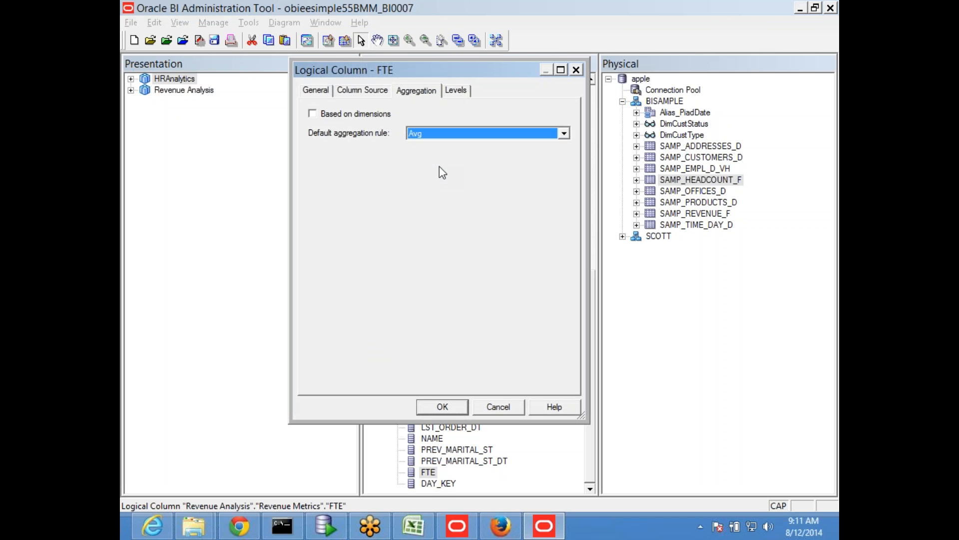
{"action": "left_click", "coordinate": [440, 403]}
- Examine the two Revenue Metrics sources and check which physical table each logical column of SAMP_REVENUE_F maps to, leaving the source unchanged
{"action": "scroll", "coordinate": [544, 334], "scroll_direction": "up", "scroll_amount": 4}
{"action": "scroll", "coordinate": [545, 332], "scroll_direction": "up", "scroll_amount": 7}
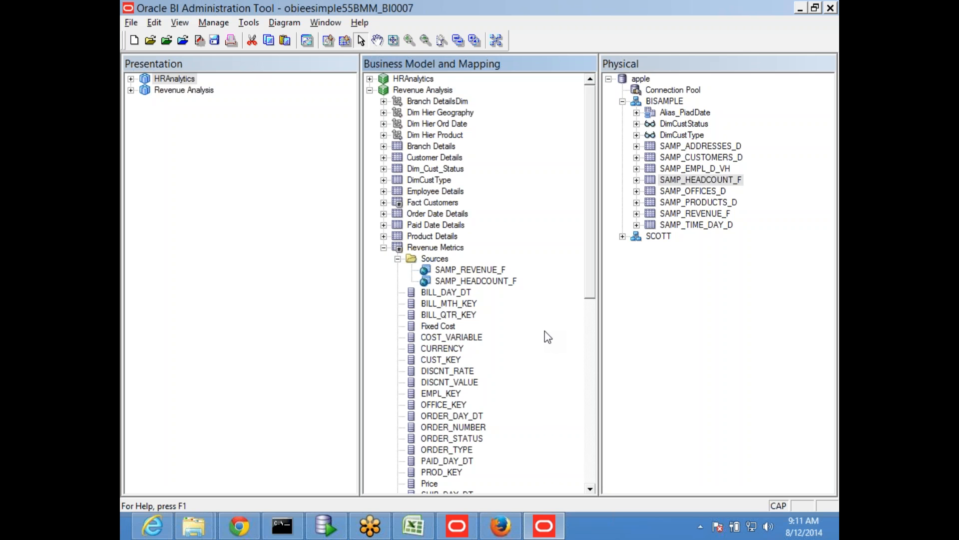
{"action": "left_click", "coordinate": [473, 271]}
{"action": "left_click", "coordinate": [476, 282]}
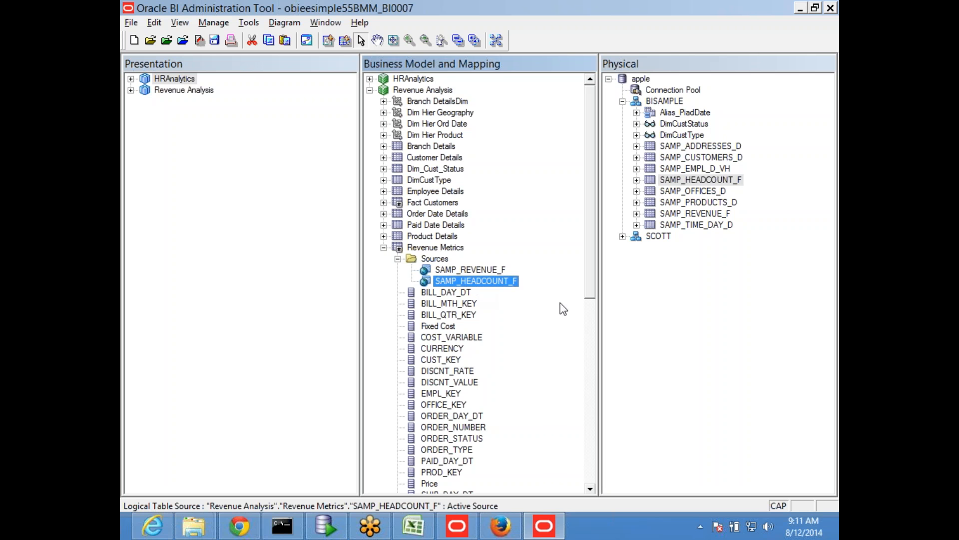
{"action": "scroll", "coordinate": [569, 345], "scroll_direction": "down", "scroll_amount": 2}
{"action": "scroll", "coordinate": [525, 321], "scroll_direction": "down", "scroll_amount": 1}
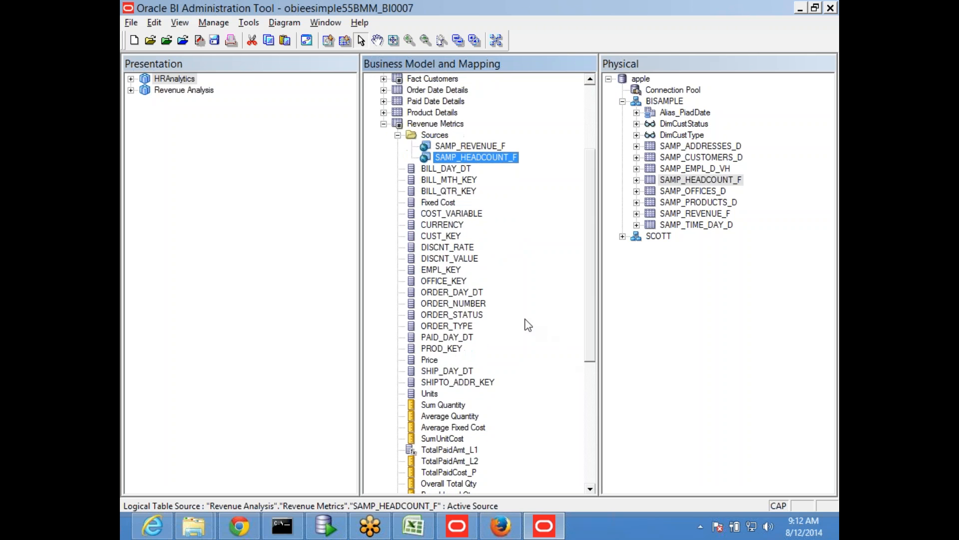
{"action": "scroll", "coordinate": [525, 321], "scroll_direction": "up", "scroll_amount": 2}
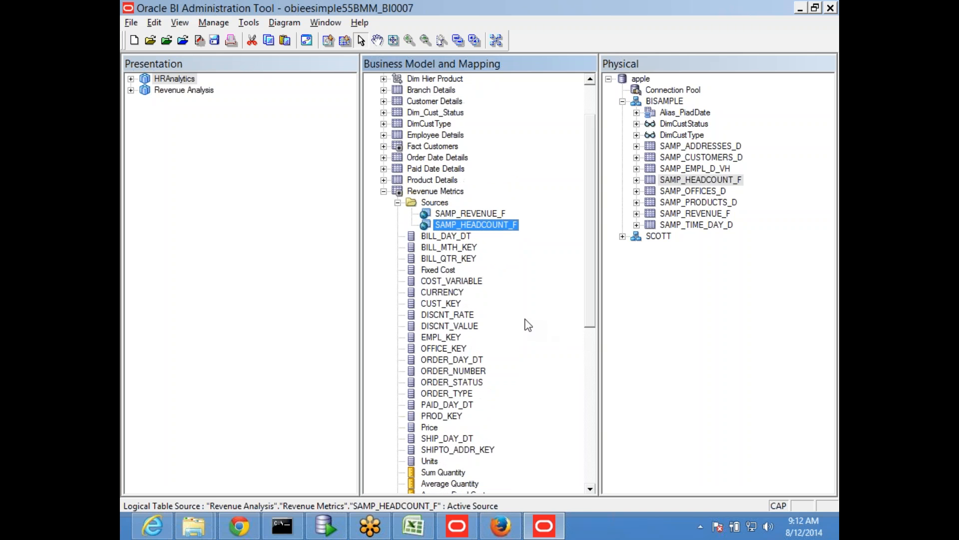
{"action": "double_click", "coordinate": [451, 213]}
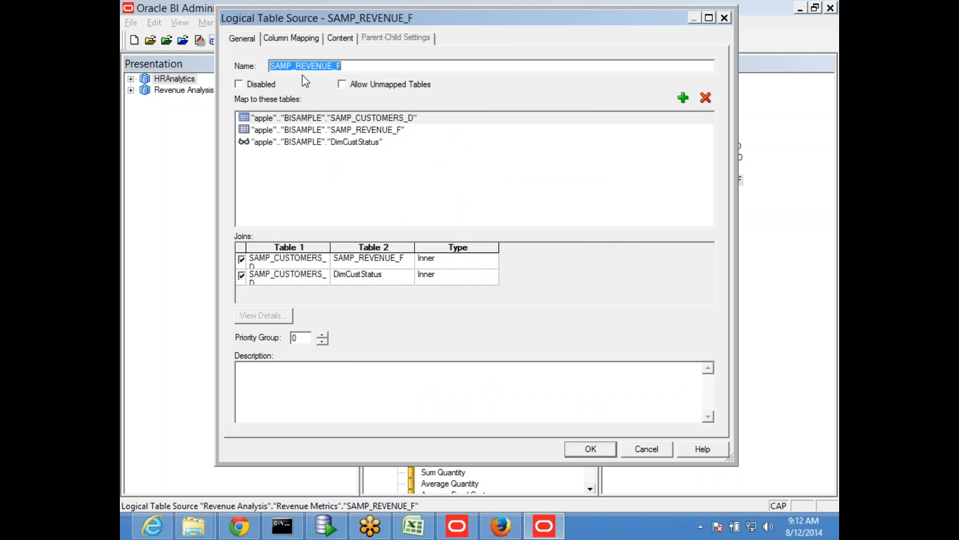
{"action": "left_click", "coordinate": [288, 40]}
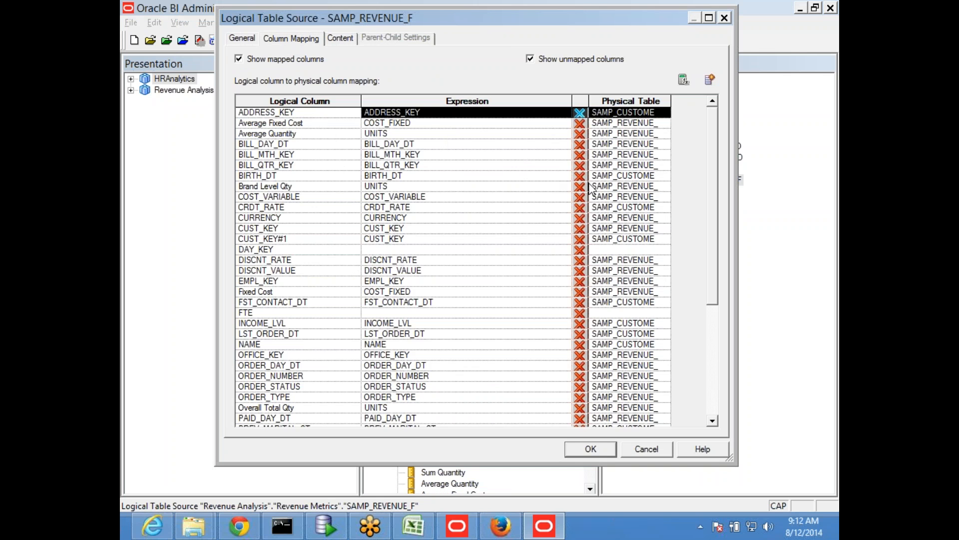
{"action": "left_click_drag", "start_coordinate": [571, 99], "coordinate": [498, 98]}
{"action": "left_click_drag", "start_coordinate": [597, 101], "coordinate": [663, 109]}
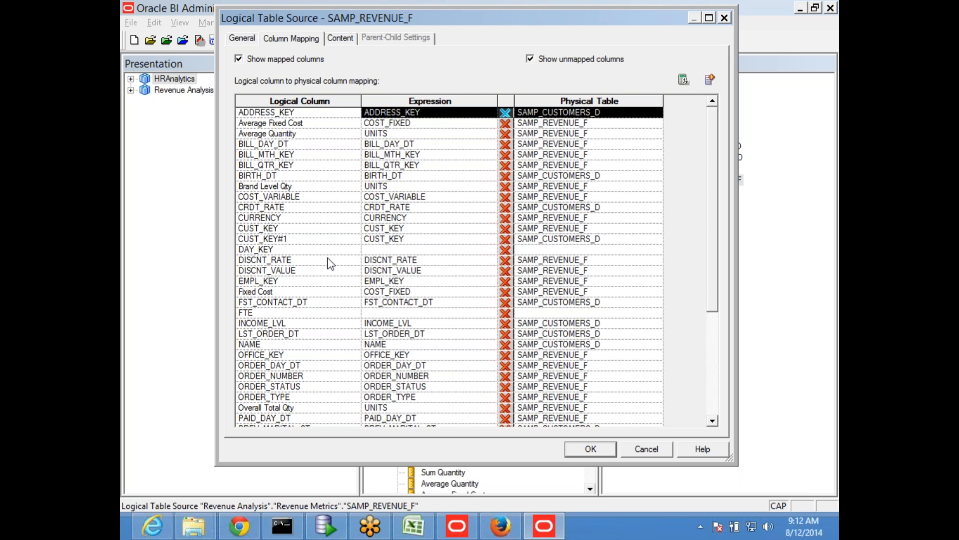
{"action": "left_click", "coordinate": [653, 450]}
{"action": "double_click", "coordinate": [475, 225]}
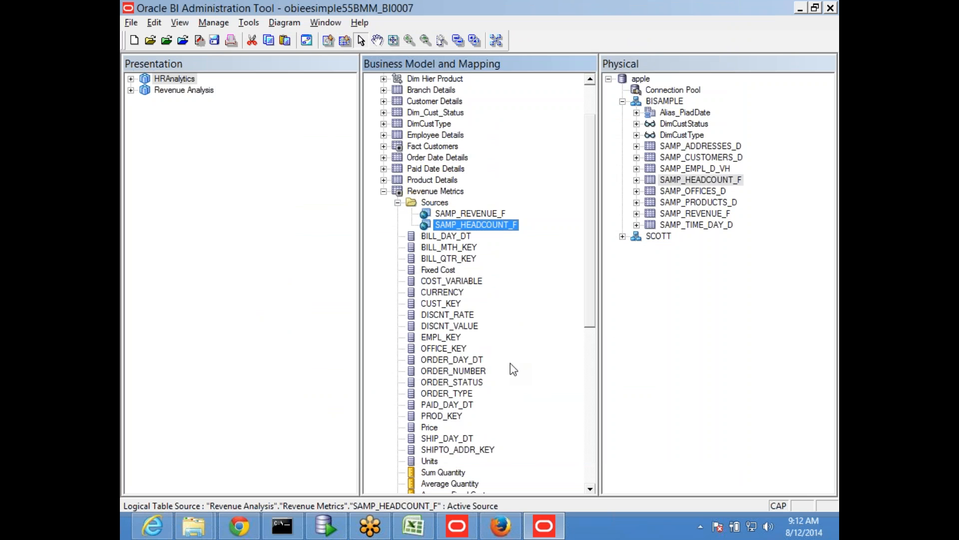
- Add the FTE measure to the Revenue Metrics presentation table of the Revenue Analysis subject area
{"action": "left_click", "coordinate": [442, 472]}
{"action": "scroll", "coordinate": [472, 462], "scroll_direction": "down", "scroll_amount": 8}
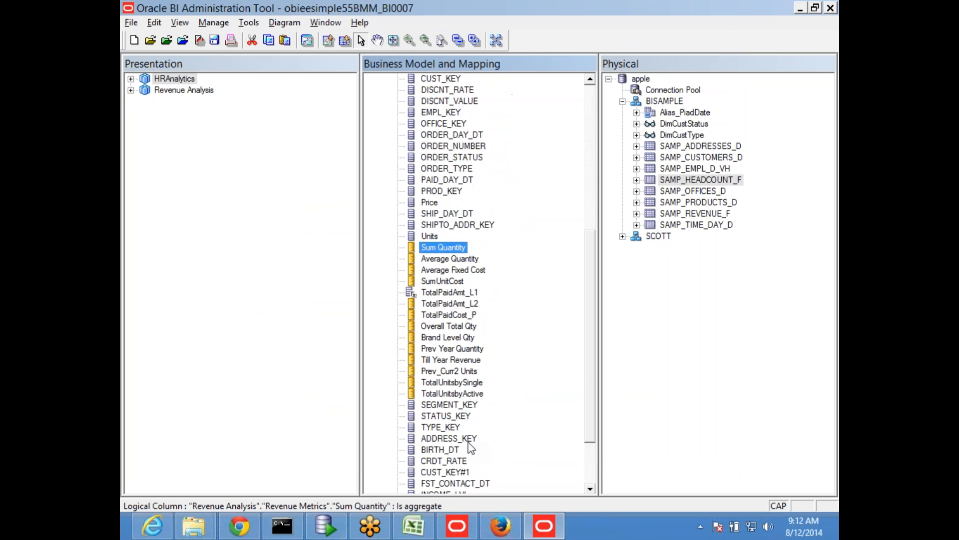
{"action": "scroll", "coordinate": [487, 474], "scroll_direction": "down", "scroll_amount": 1}
{"action": "left_click", "coordinate": [131, 91]}
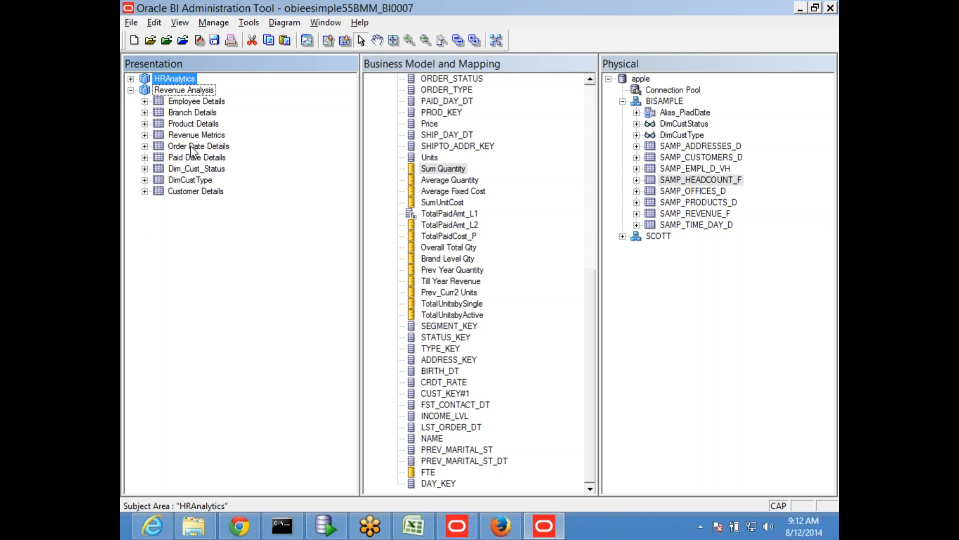
{"action": "left_click", "coordinate": [199, 136]}
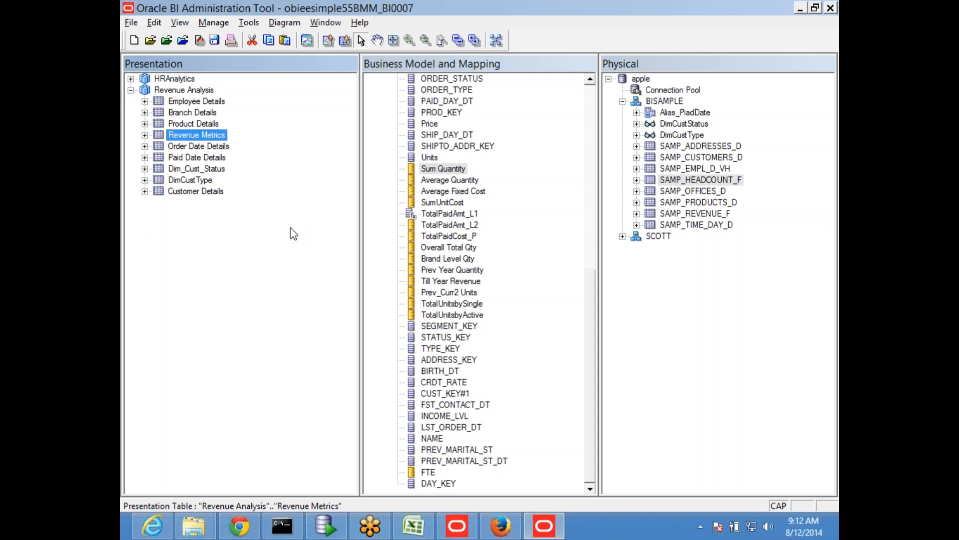
{"action": "left_click", "coordinate": [428, 473]}
{"action": "left_click_drag", "start_coordinate": [428, 477], "coordinate": [213, 140]}
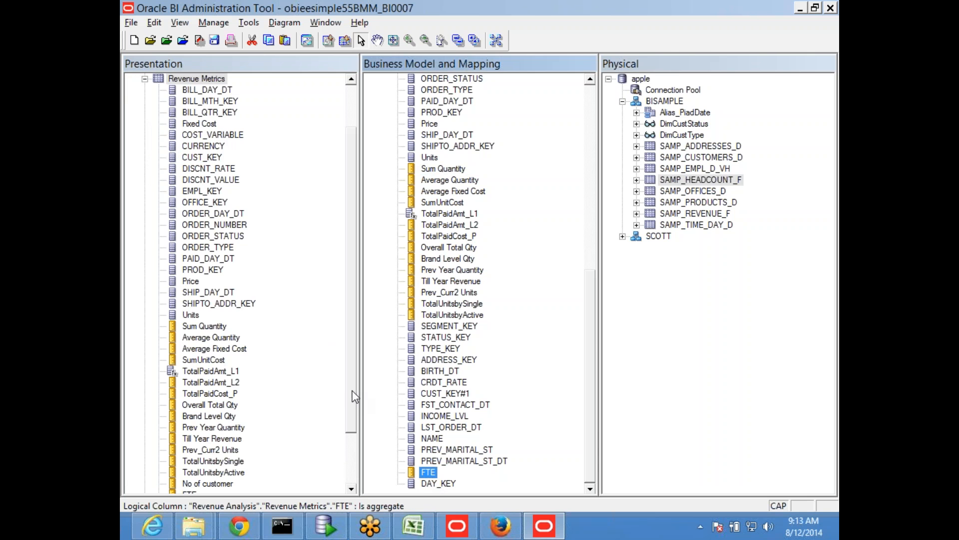
{"action": "left_click_drag", "start_coordinate": [355, 396], "coordinate": [350, 456]}
{"action": "left_click", "coordinate": [190, 428]}
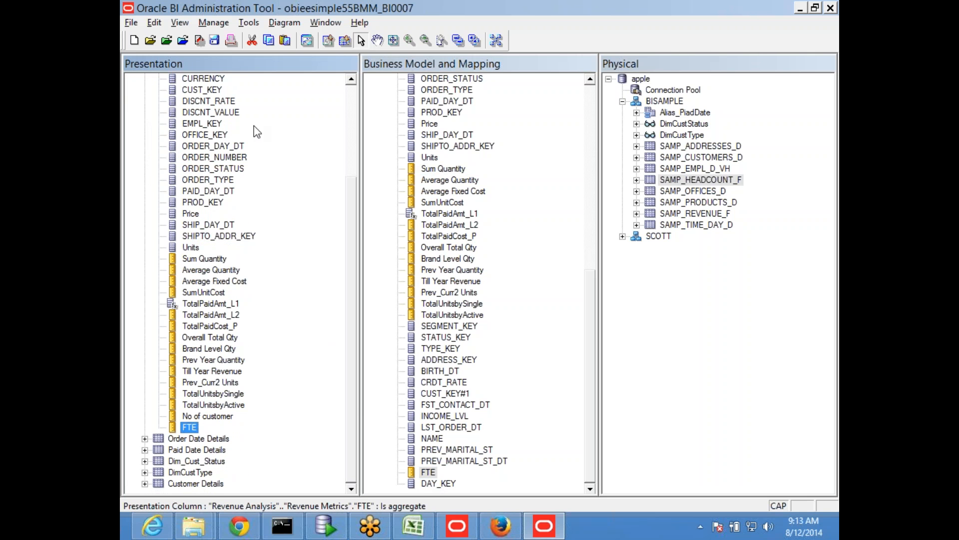
- Save the repository changes
{"action": "left_click", "coordinate": [215, 40]}
{"action": "left_click", "coordinate": [424, 295]}
{"action": "left_click", "coordinate": [603, 294]}
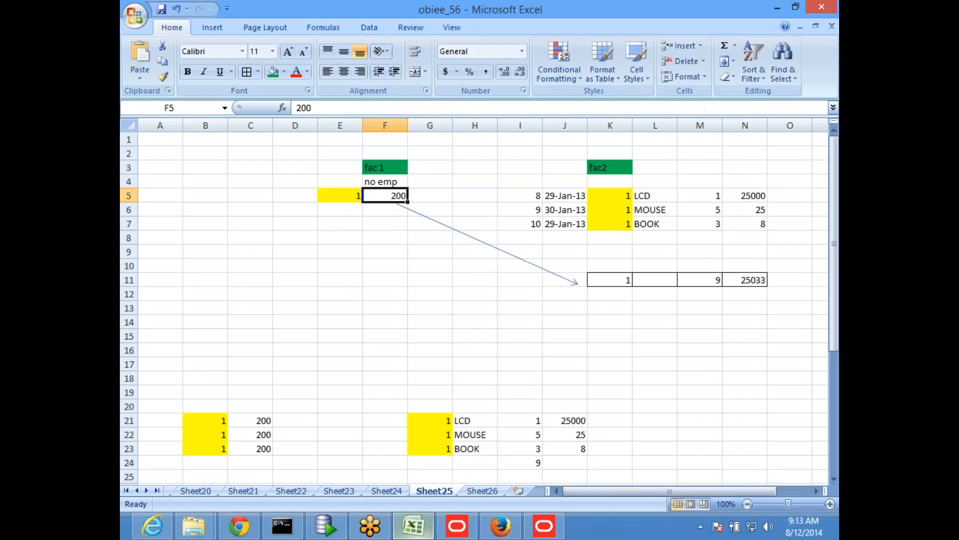
- Switch to Excel and enter "Join two fact tables with their conformed dimension in Physical layer" in cell H23 of Sheet24
{"action": "left_click", "coordinate": [412, 525]}
{"action": "left_click", "coordinate": [386, 490]}
{"action": "scroll", "coordinate": [344, 335], "scroll_direction": "up", "scroll_amount": 1}
{"action": "scroll", "coordinate": [330, 290], "scroll_direction": "down", "scroll_amount": 1}
{"action": "scroll", "coordinate": [330, 280], "scroll_direction": "up", "scroll_amount": 2}
{"action": "left_click", "coordinate": [289, 280]}
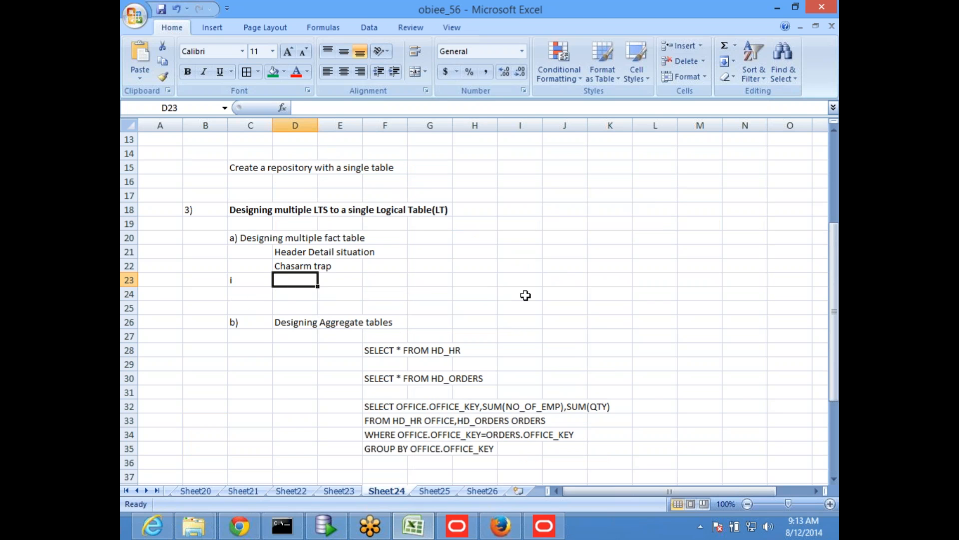
{"action": "key", "text": "Right"}
{"action": "key", "text": "Right"}
{"action": "key", "text": "Right"}
{"action": "key", "text": "Right"}
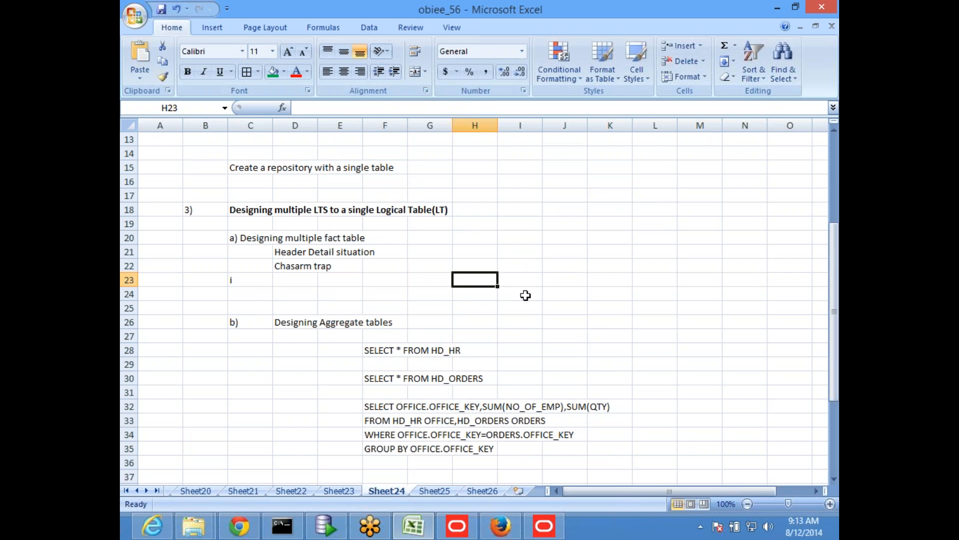
{"action": "type", "text": "Join "}
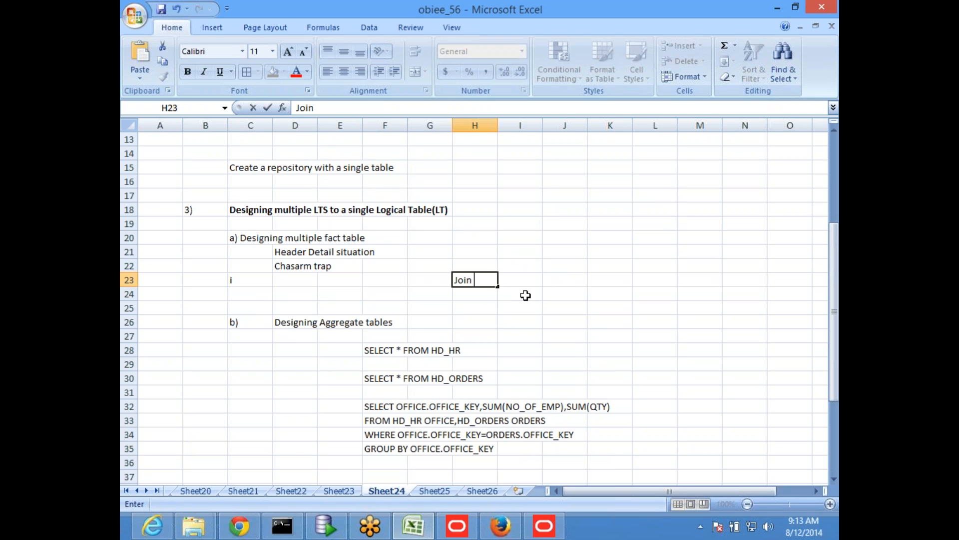
{"action": "type", "text": "two fact tables with their con"}
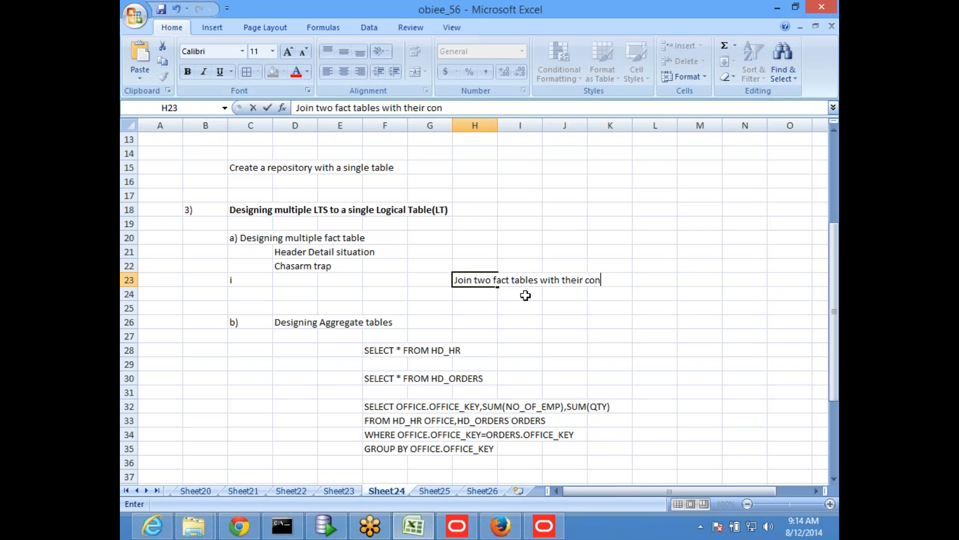
{"action": "type", "text": "formed dimension"}
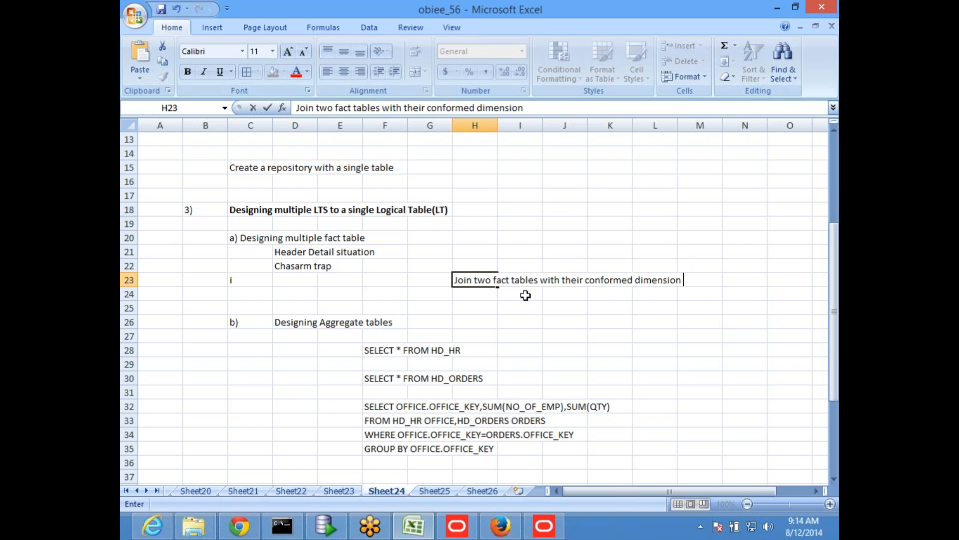
{"action": "type", "text": " in Physical layer"}
{"action": "key", "text": "Return"}
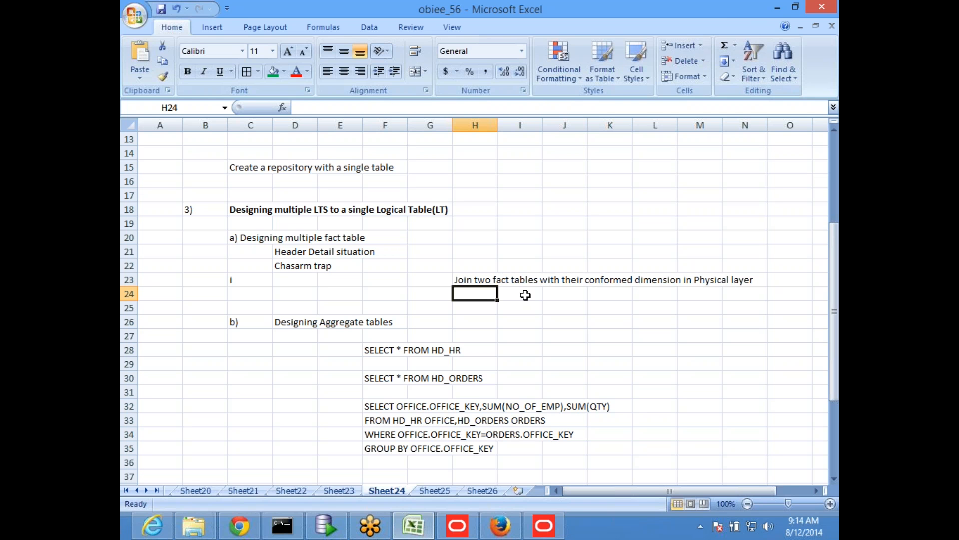
- Enter "Add two fact tables as two separate LTS's in a single Logical Fact table." in cell H24
{"action": "type", "text": "Add two"}
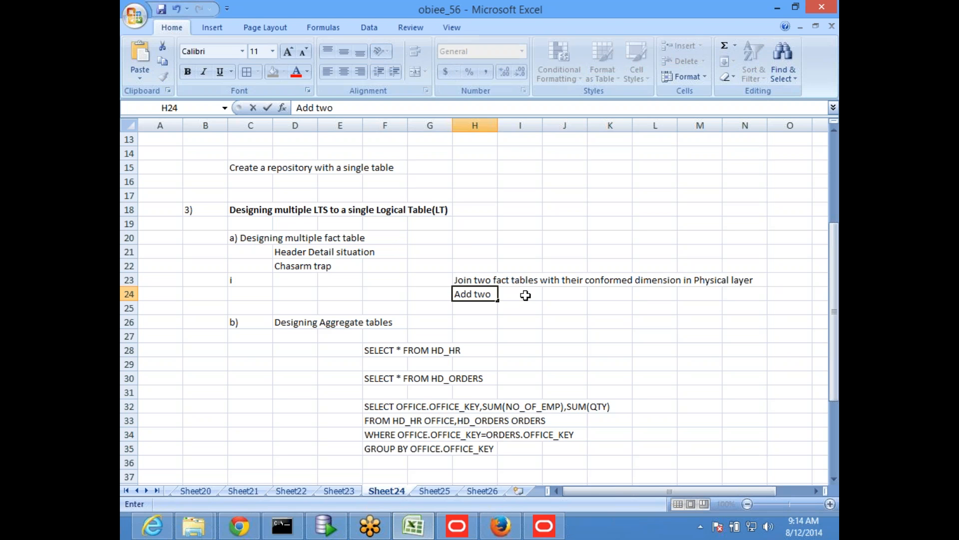
{"action": "type", "text": " fact tables as two sepe"}
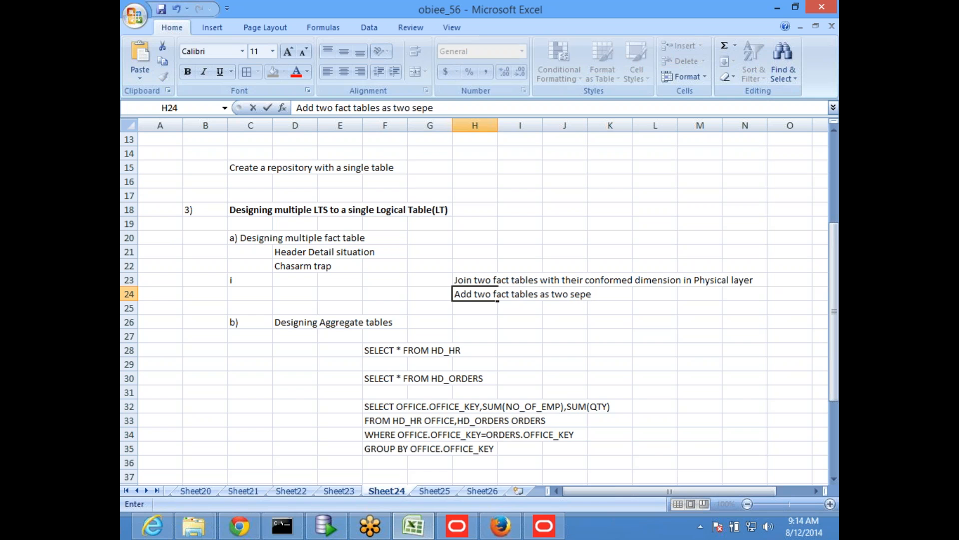
{"action": "key", "text": "BackSpace"}
{"action": "type", "text": "arate LTS's in a single Lo"}
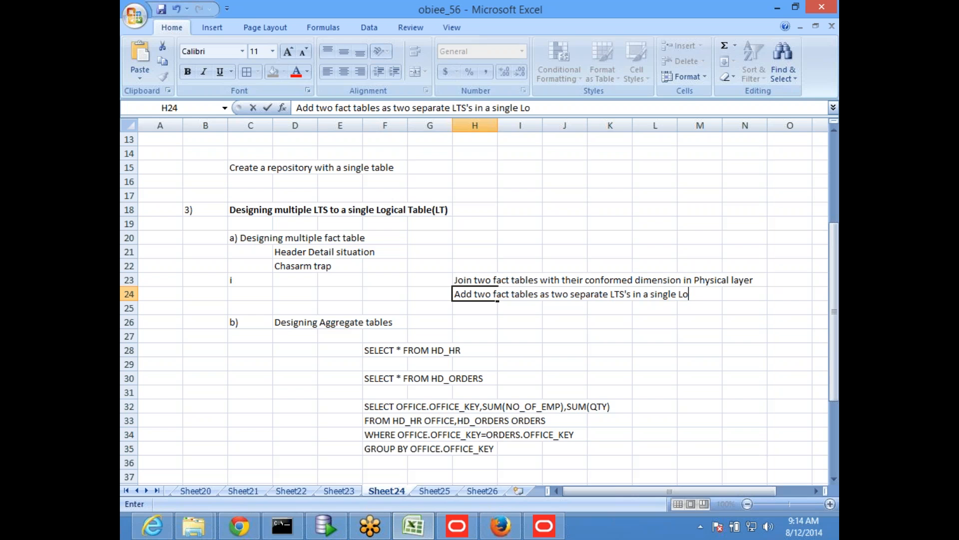
{"action": "type", "text": "gical Fact"}
{"action": "type", "text": " table"}
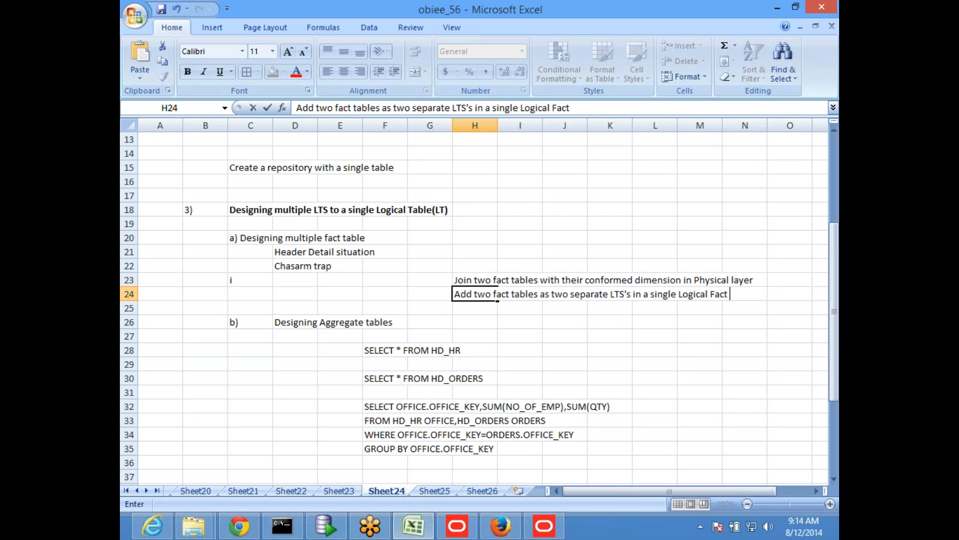
{"action": "type", "text": "."}
{"action": "key", "text": "Return"}
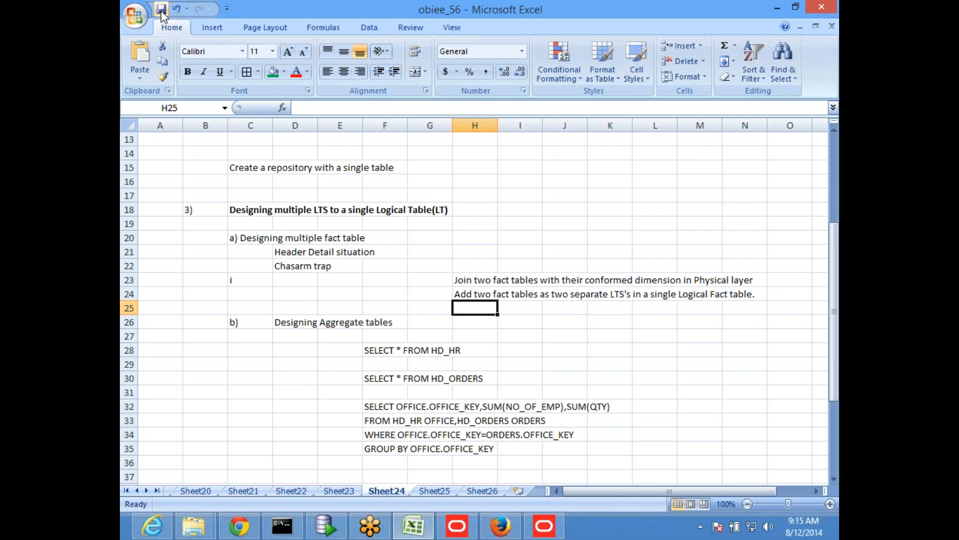
{"action": "left_click", "coordinate": [512, 223]}
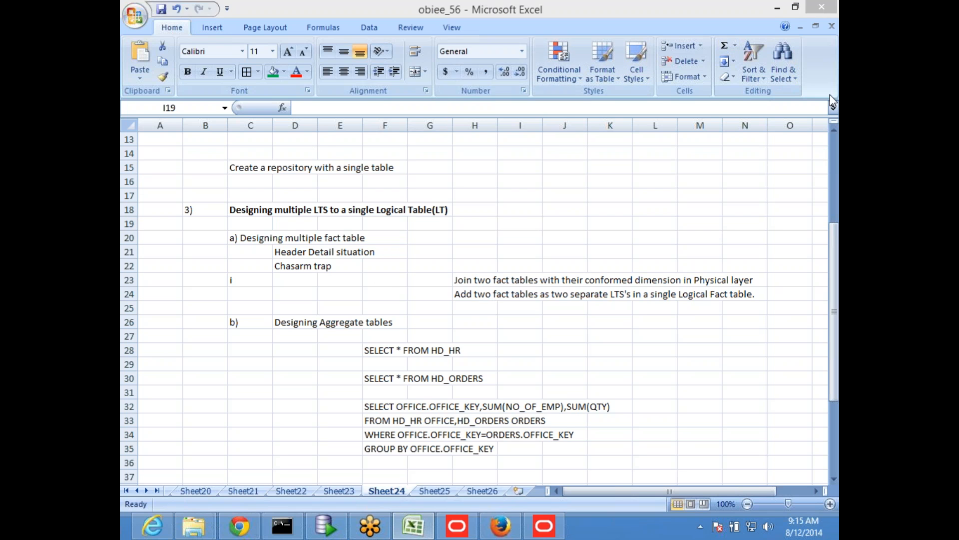